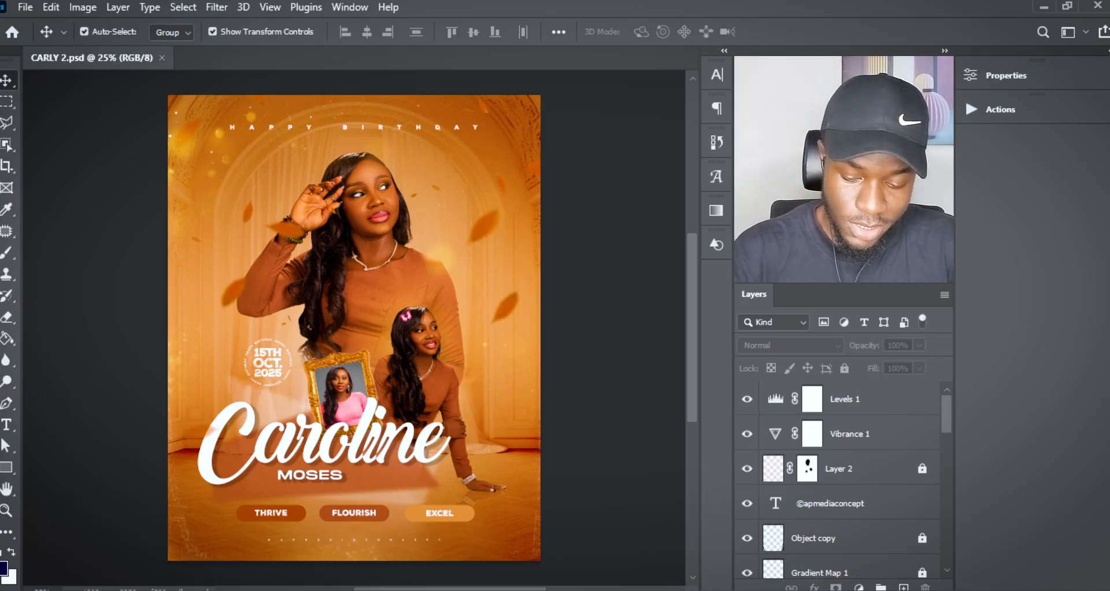
key("ctrl+plus")
key("ctrl+plus")
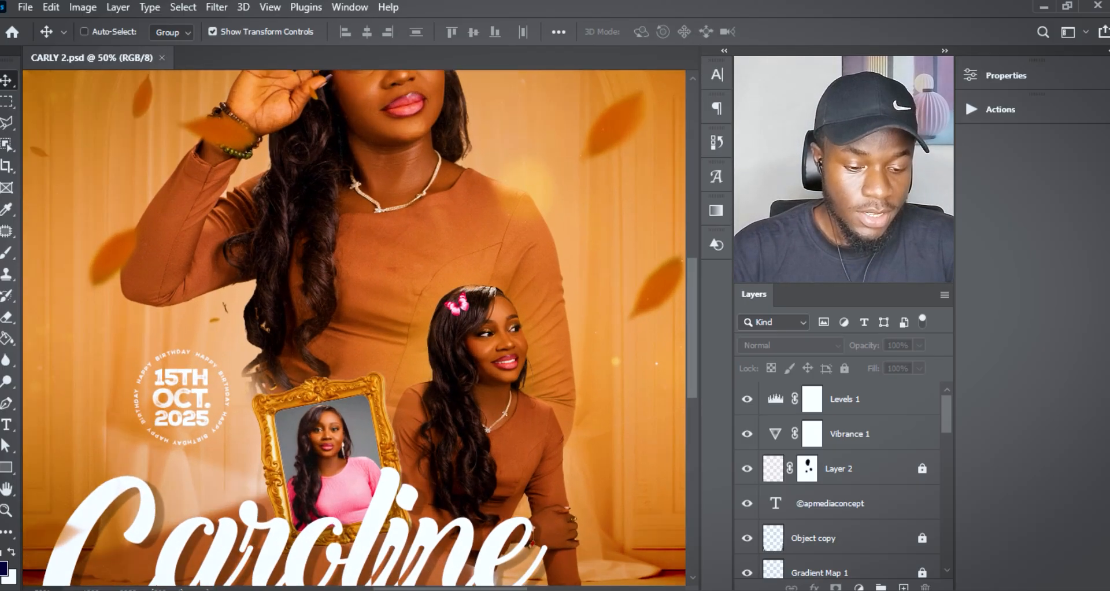
key("ctrl+minus")
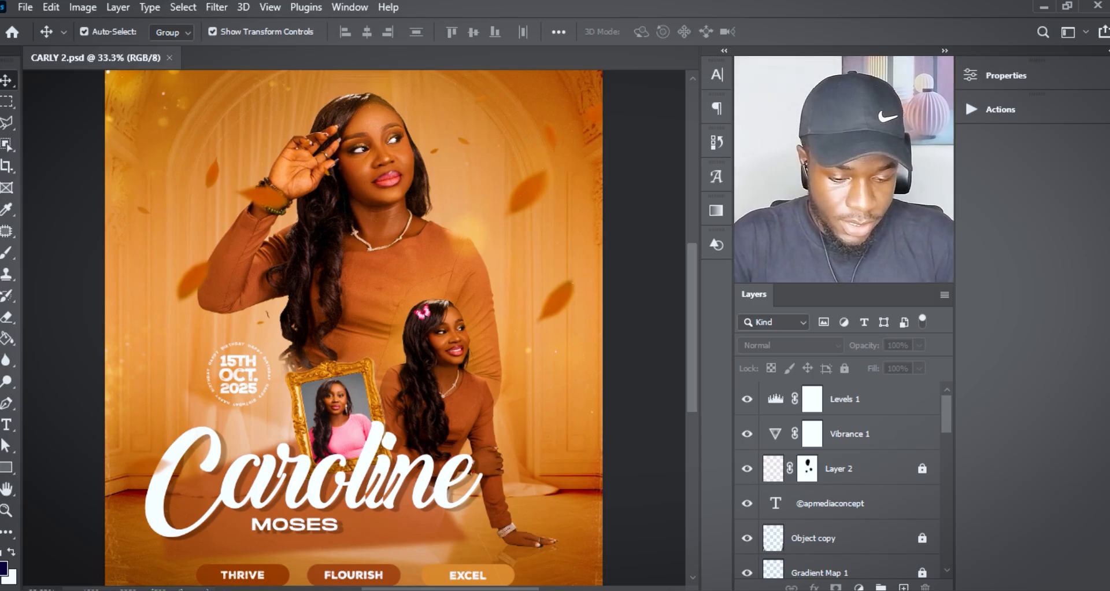
key("ctrl+minus")
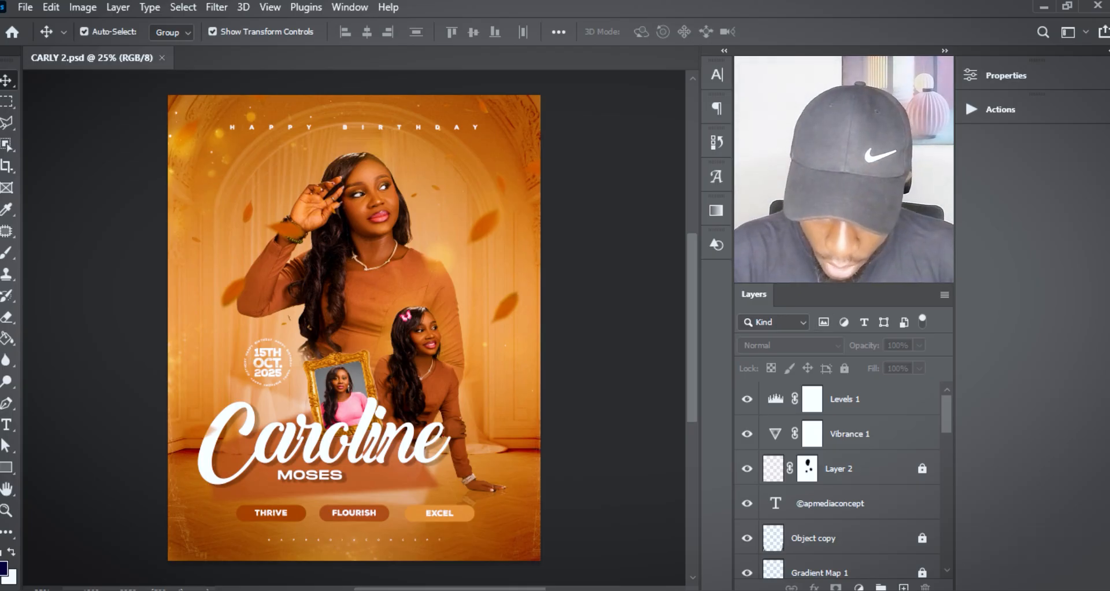
scroll(839, 480, "down", 2)
scroll(838, 480, "up", 2)
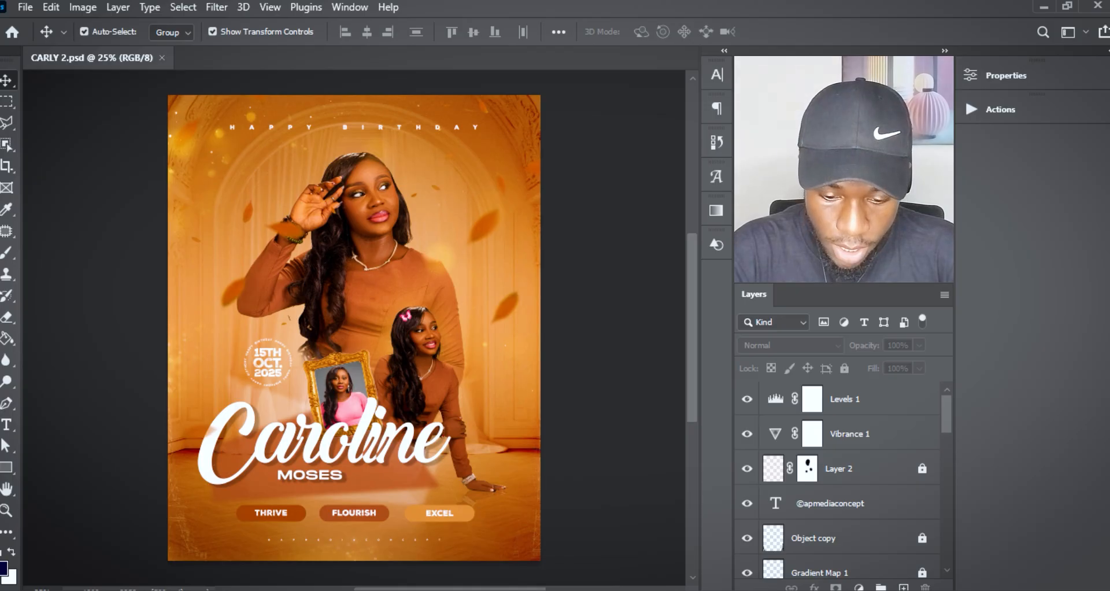
Hide the layers from Levels 1 down to Group 2, including the adjustments, bokeh, leaves and butterfly.
left_click_drag(747, 399, 747, 504)
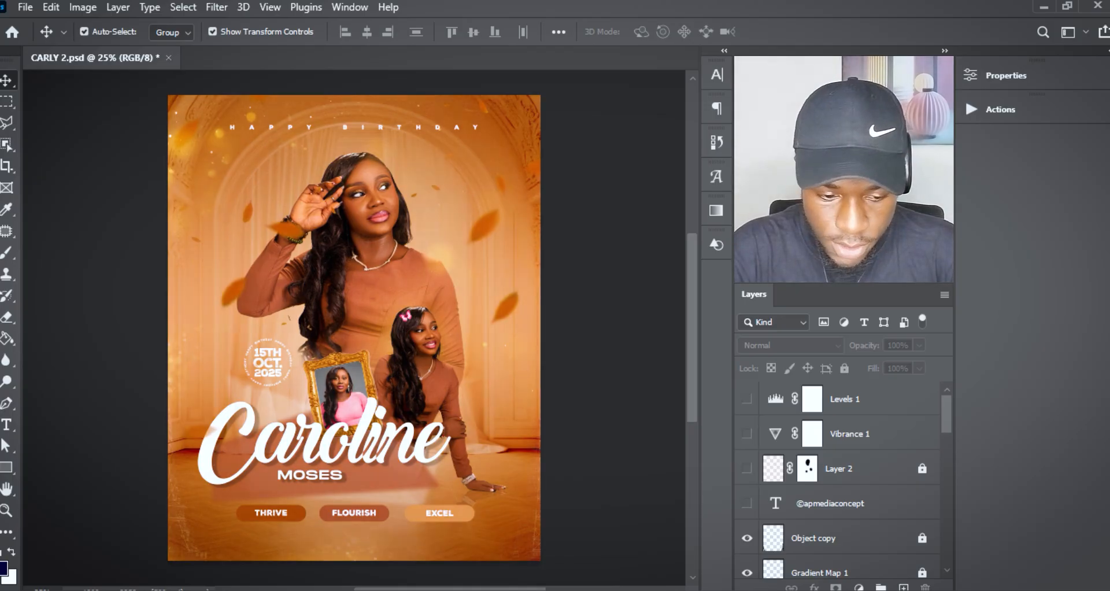
scroll(838, 480, "down", 2)
left_click_drag(747, 457, 747, 561)
scroll(838, 480, "down", 4)
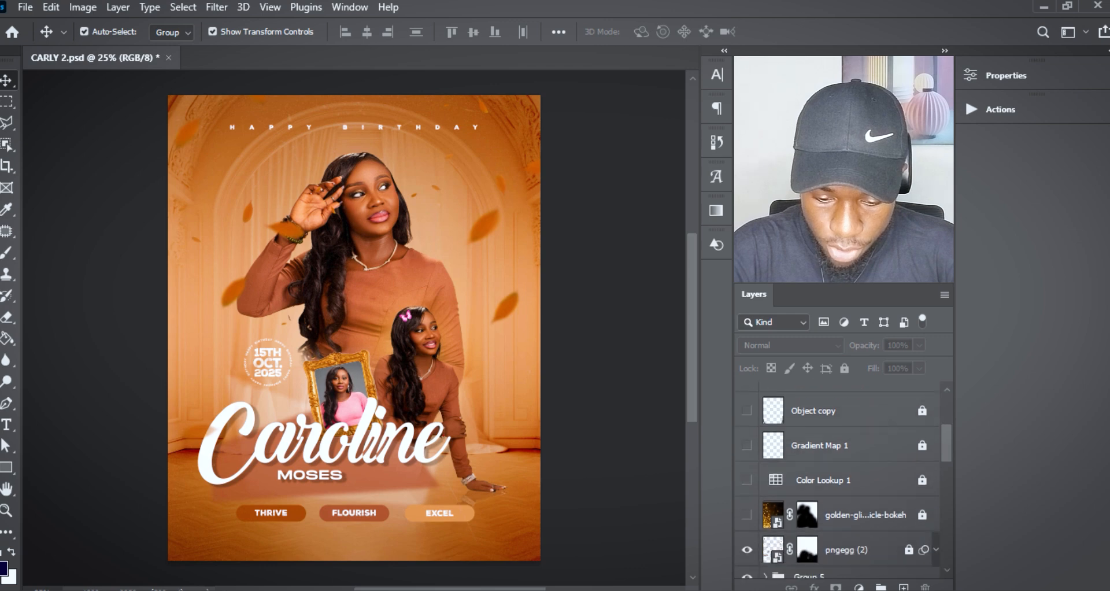
left_click_drag(747, 443, 747, 560)
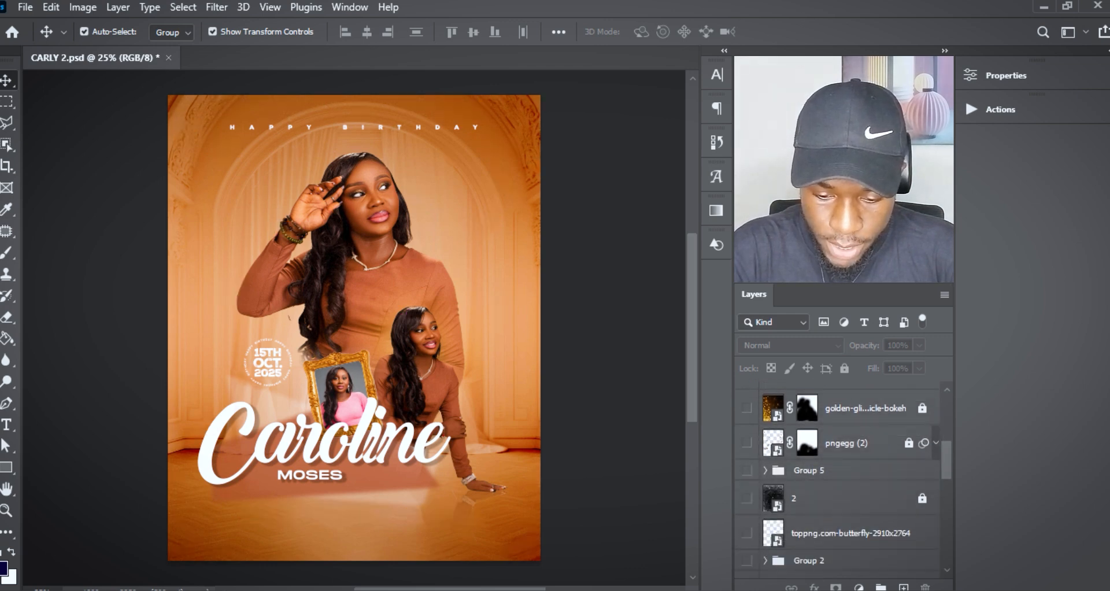
Hide the two happy birthday text layers together with Group 3, Group 4 and Group 6.
scroll(838, 480, "down", 5)
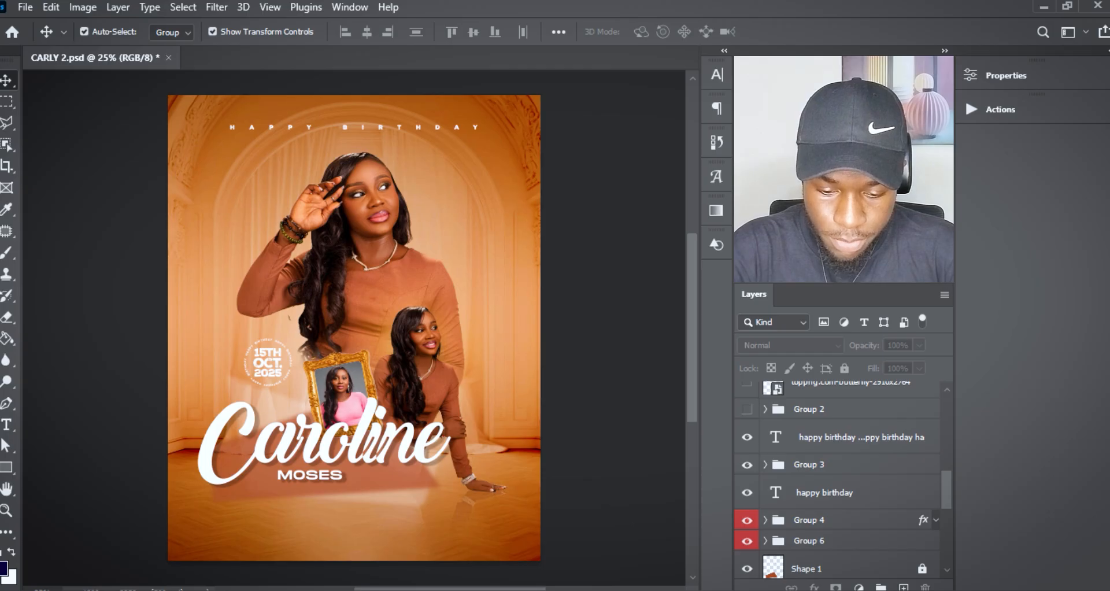
left_click_drag(747, 437, 747, 541)
scroll(838, 480, "down", 2)
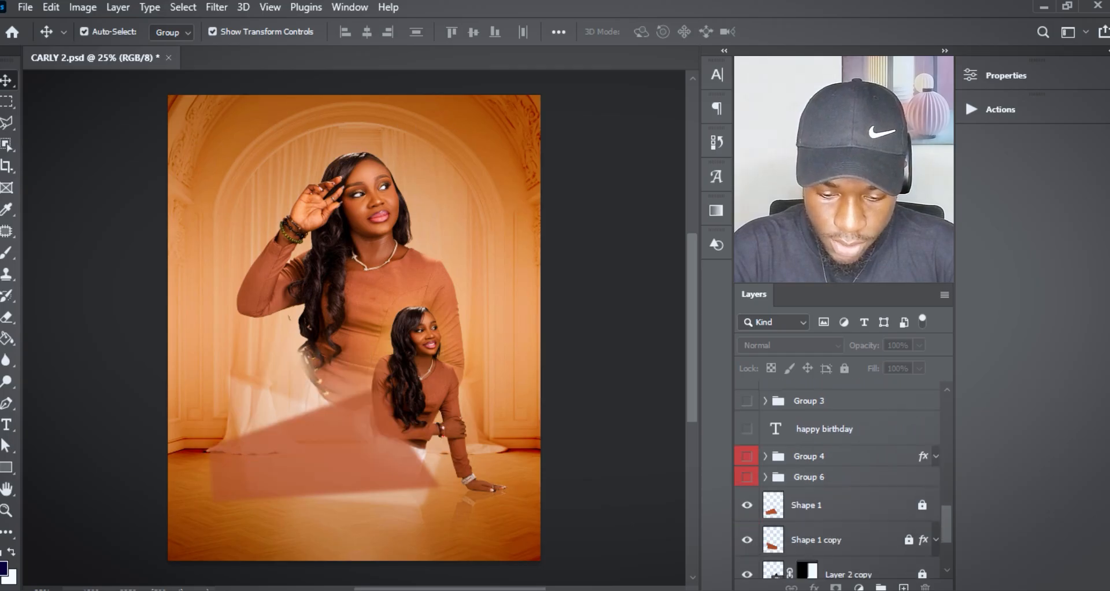
Hide the layers below the shapes, from Layer 2 copy down to Rectangle 1.
scroll(838, 480, "down", 5)
left_click_drag(747, 388, 747, 527)
scroll(838, 479, "down", 1)
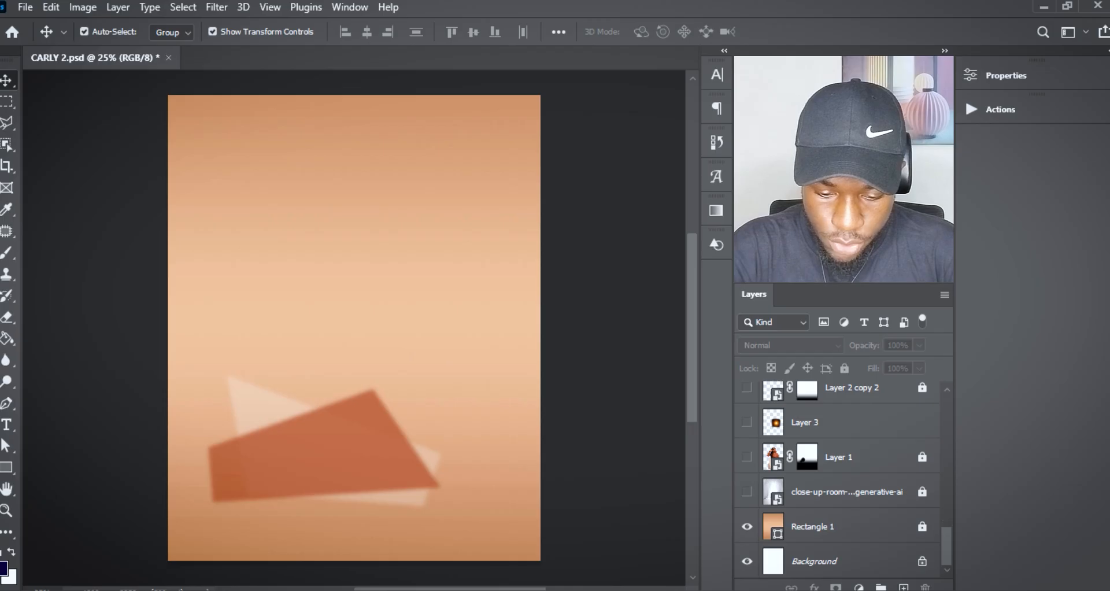
left_click(747, 526)
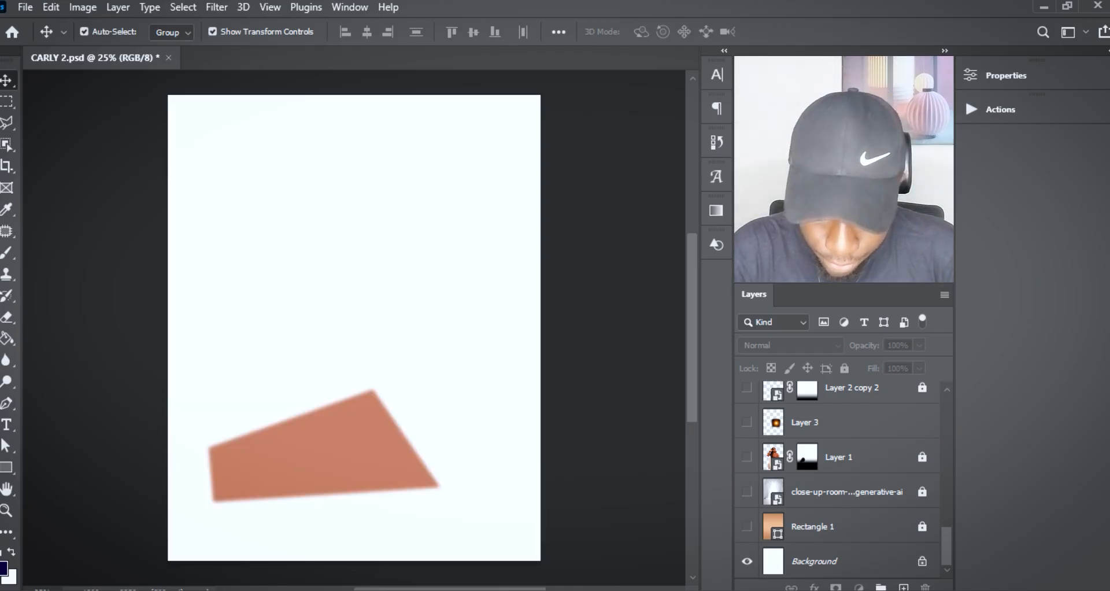
Hide the Shape 1 and Shape 1 copy layers so only the white Background is shown.
left_click(839, 527)
scroll(838, 508, "up", 6)
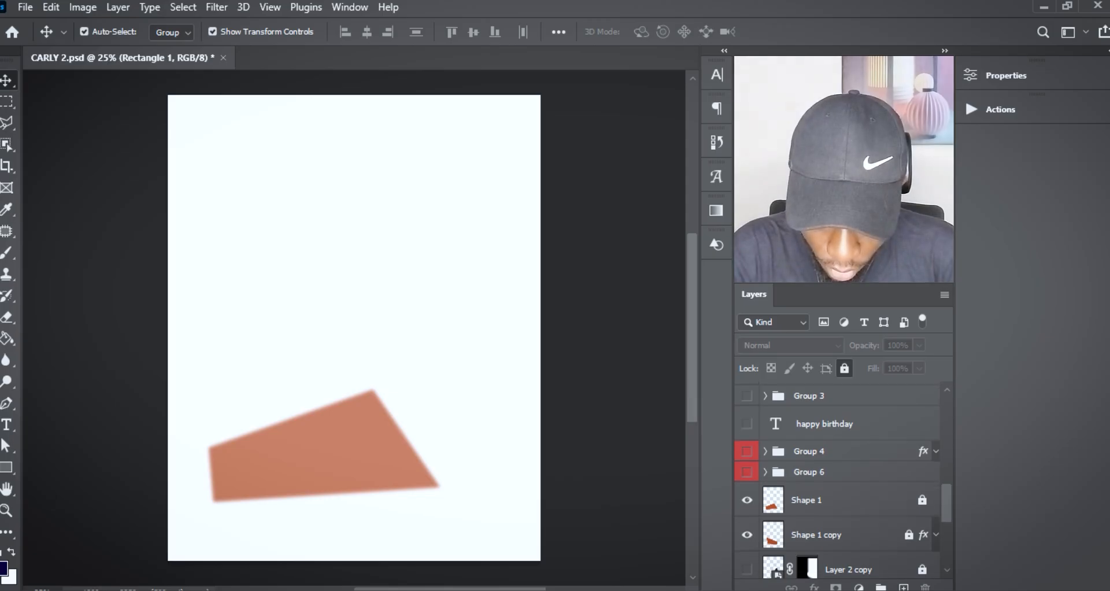
left_click(747, 500)
left_click(747, 536)
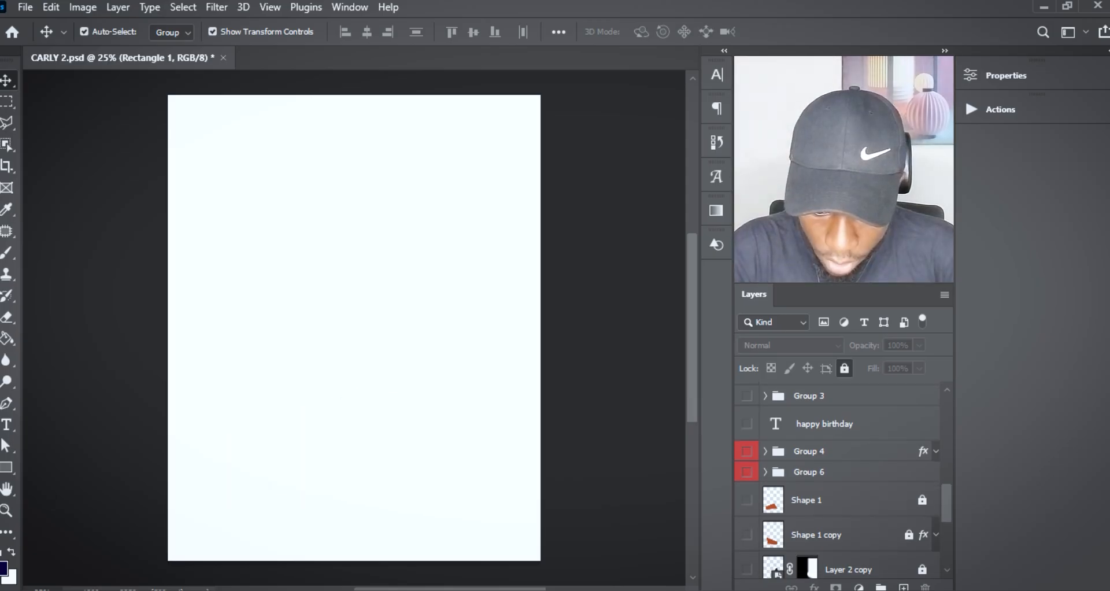
Unlock the Rectangle 1 layer and make it visible above the white Background.
scroll(839, 480, "down", 8)
left_click(747, 560)
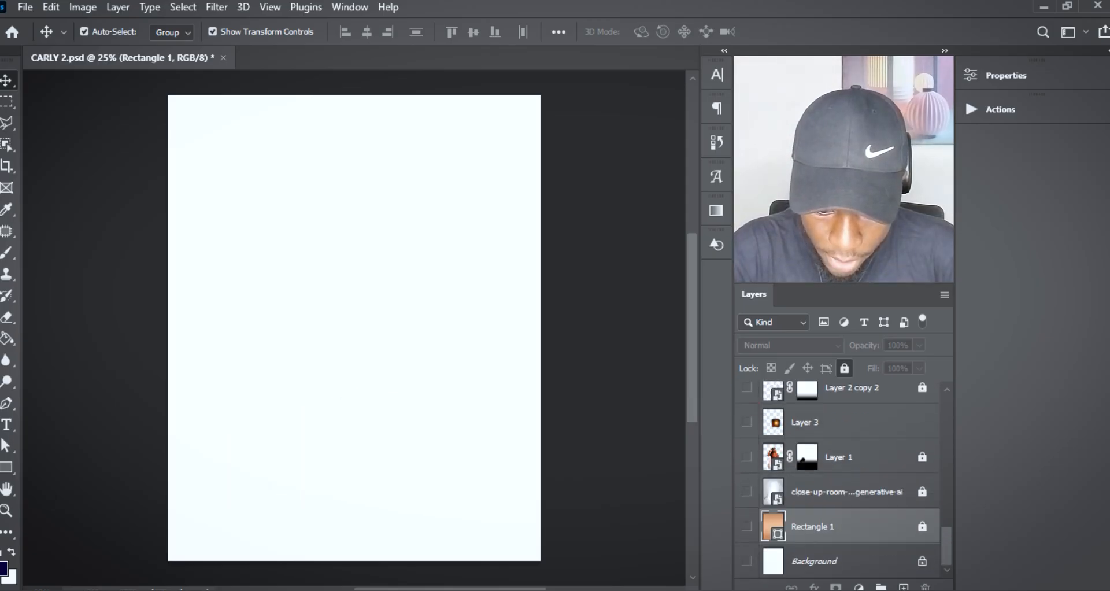
left_click(747, 561)
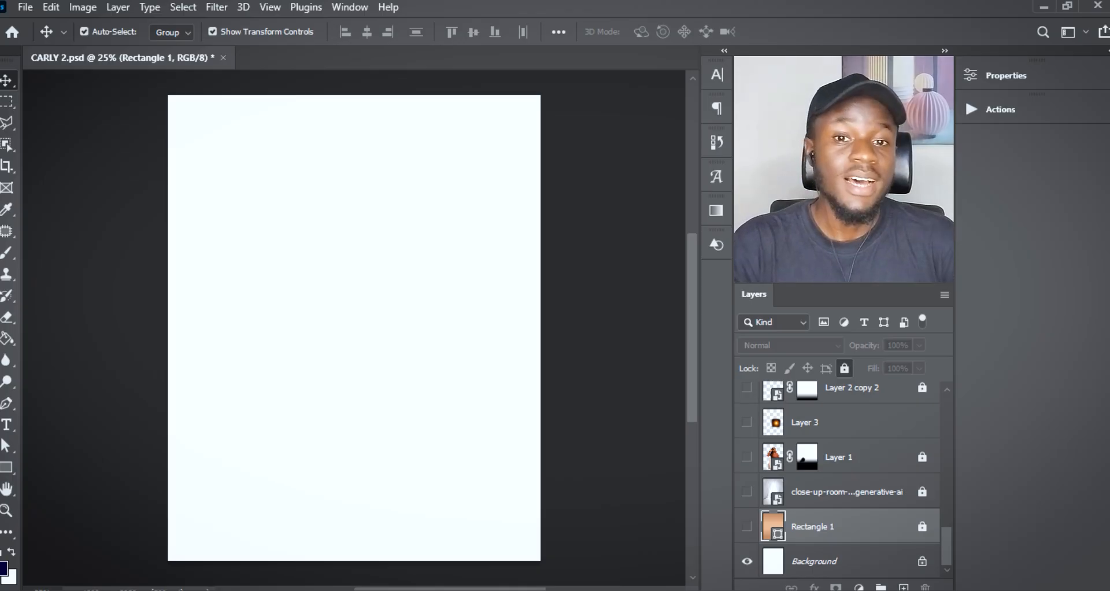
left_click(832, 561)
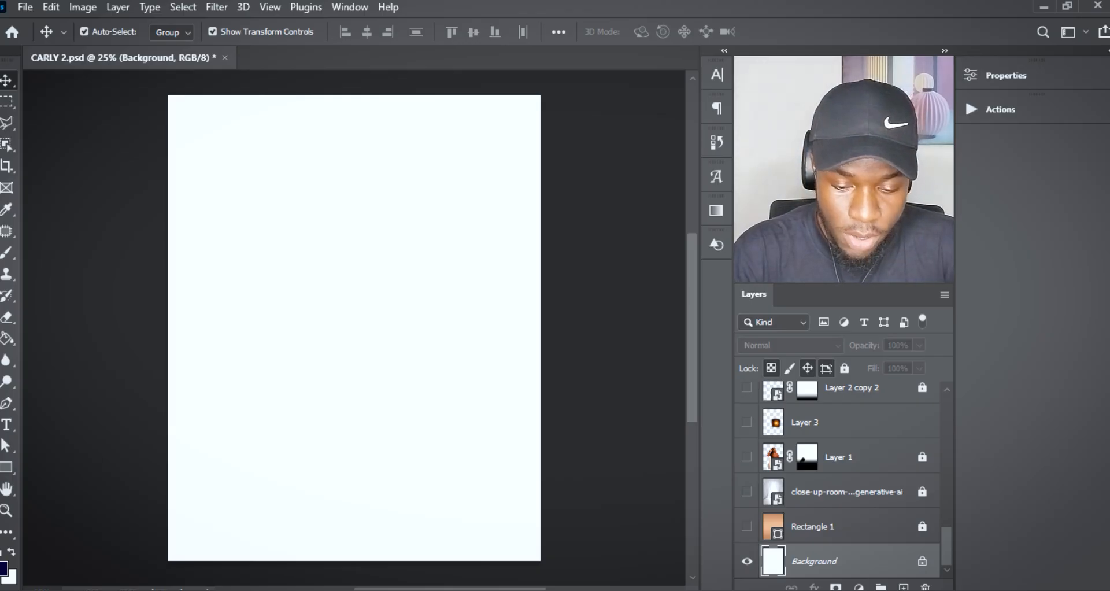
left_click(747, 526)
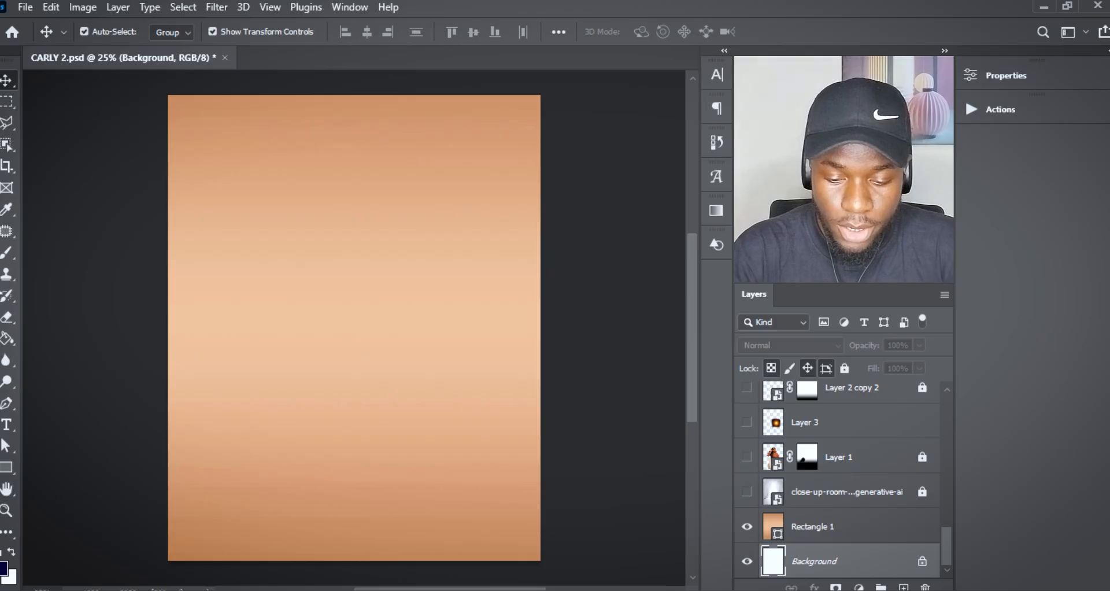
Try shifting the Rectangle 1 gradient to different places on the canvas, with the Layer 1 portrait shown above it.
left_click(344, 250)
left_click_drag(344, 250, 318, 293)
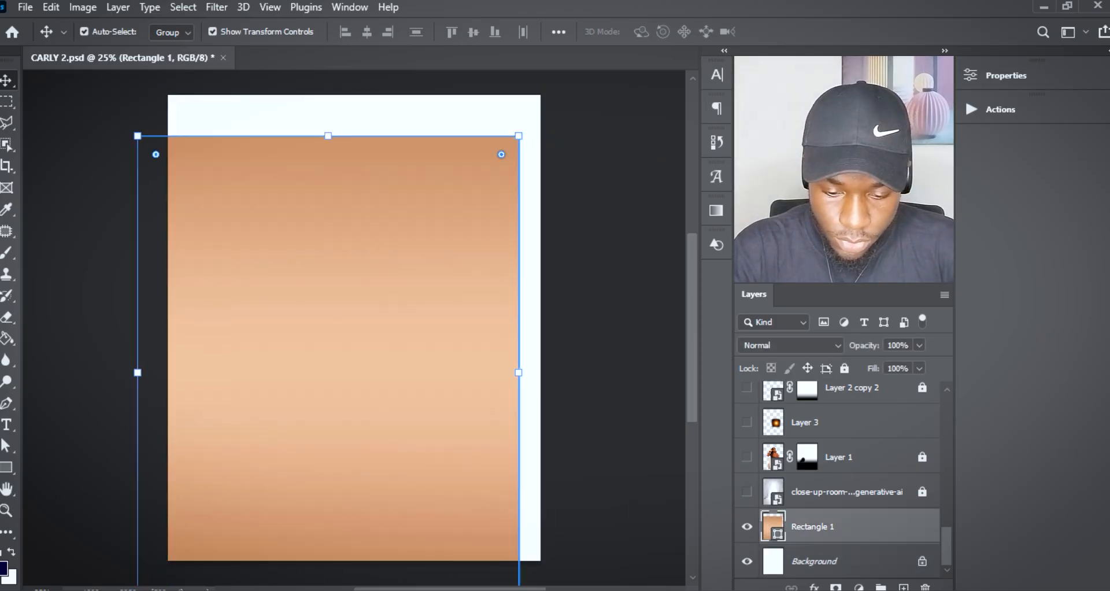
left_click_drag(402, 304, 489, 200)
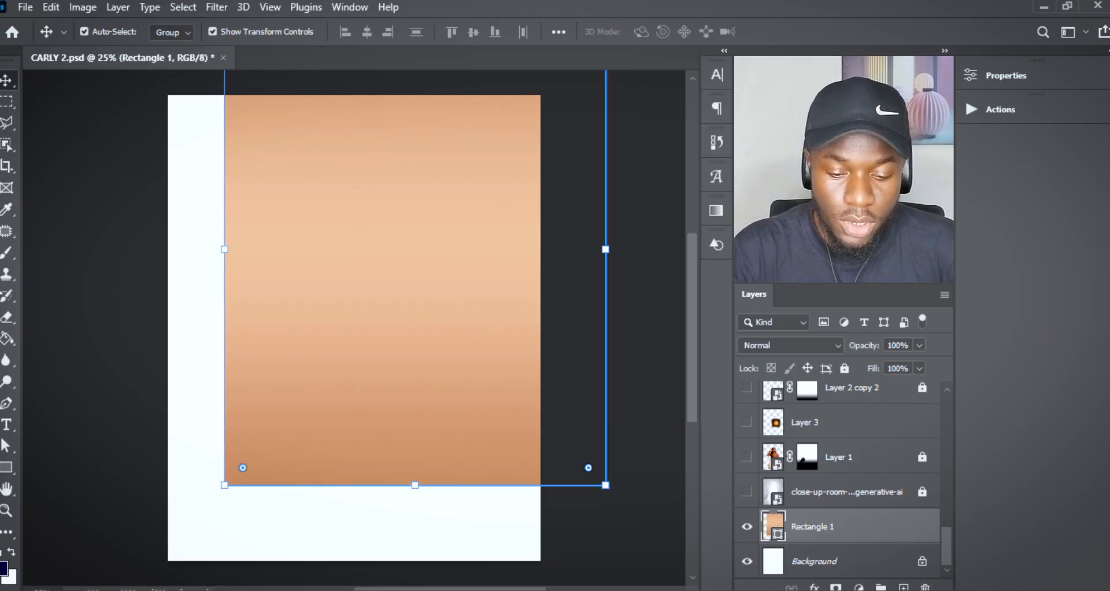
left_click(747, 457)
left_click_drag(449, 215, 469, 456)
left_click(613, 254)
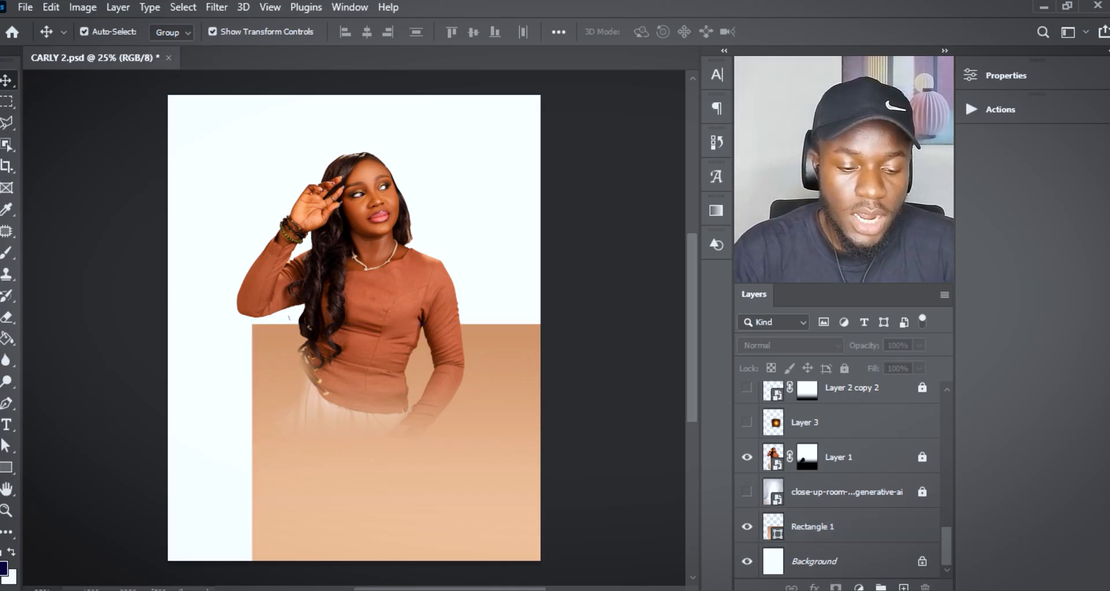
left_click_drag(495, 340, 492, 291)
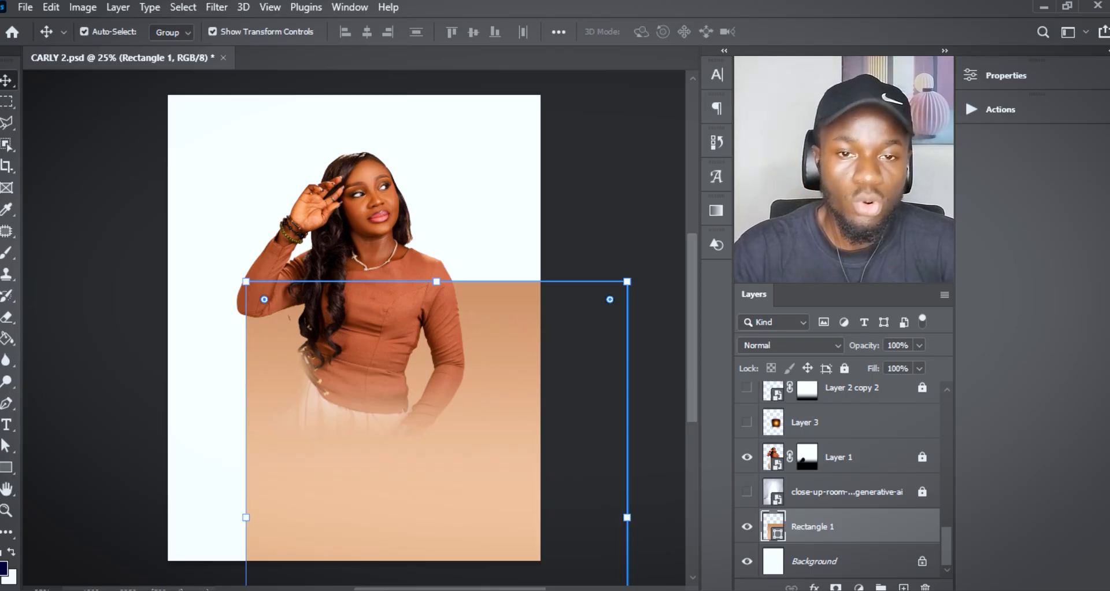
Undo the moves of Rectangle 1 and hide the Layer 1 portrait.
key("ctrl+z")
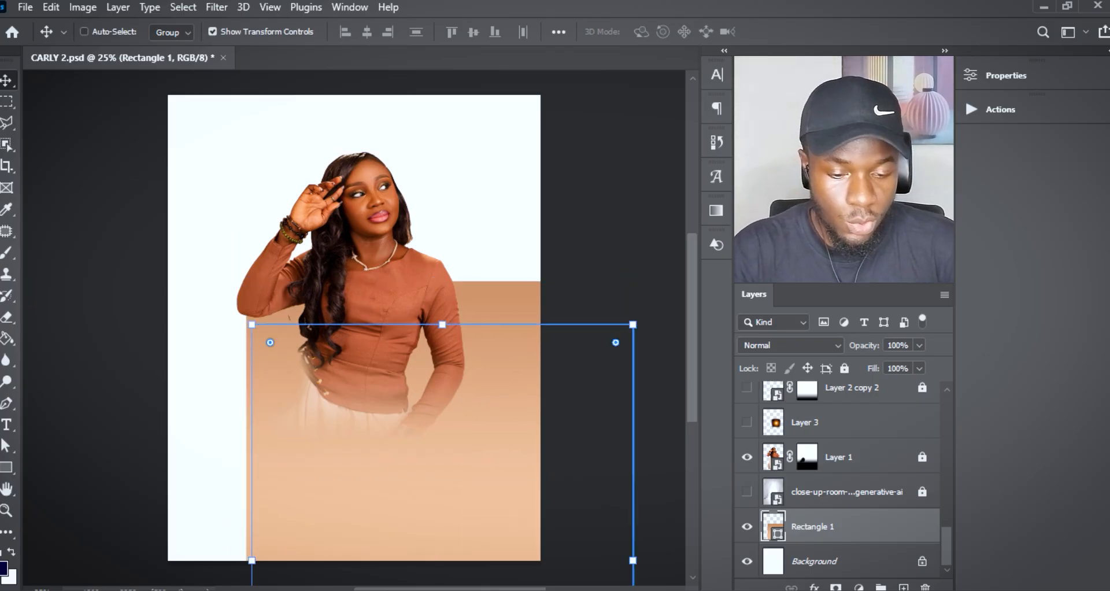
key("ctrl+z")
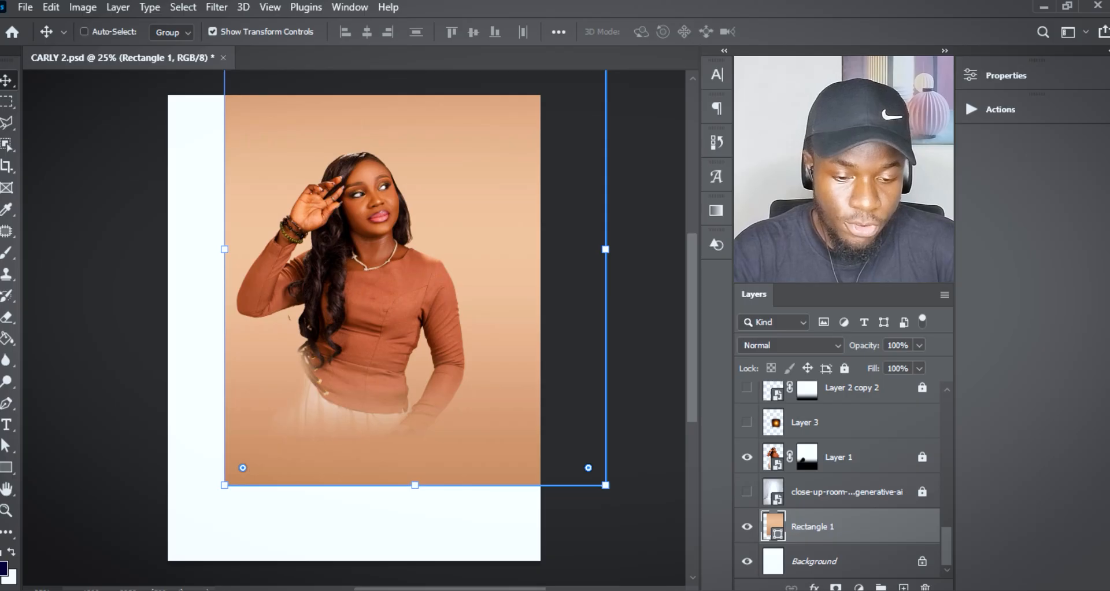
left_click(747, 457)
key("ctrl+z")
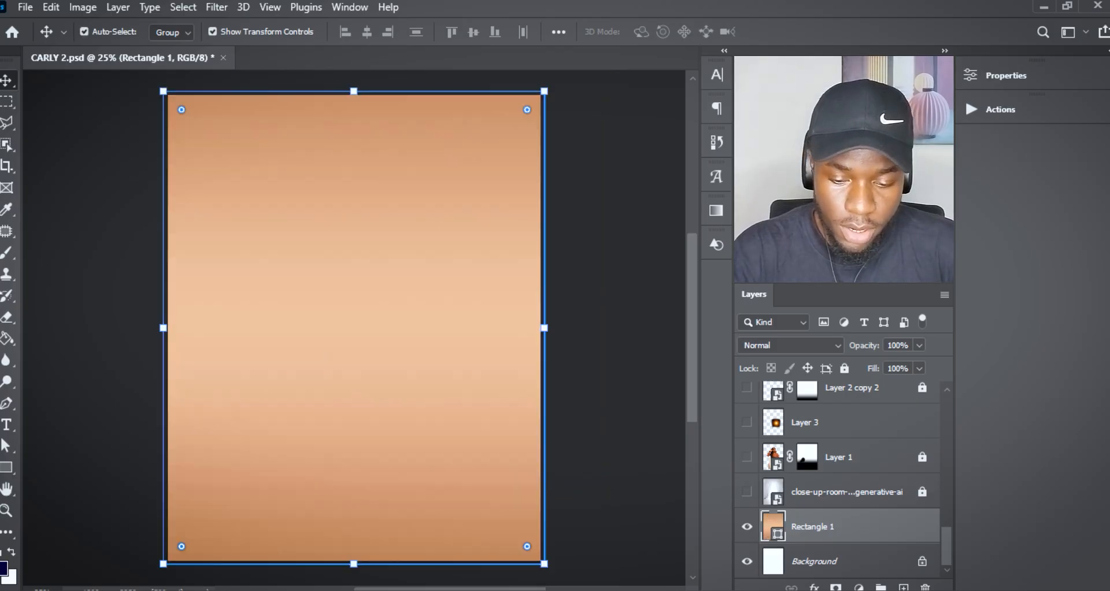
Examine the hex colour of the first colour stop in Rectangle 1's gradient fill.
key("i")
key("u")
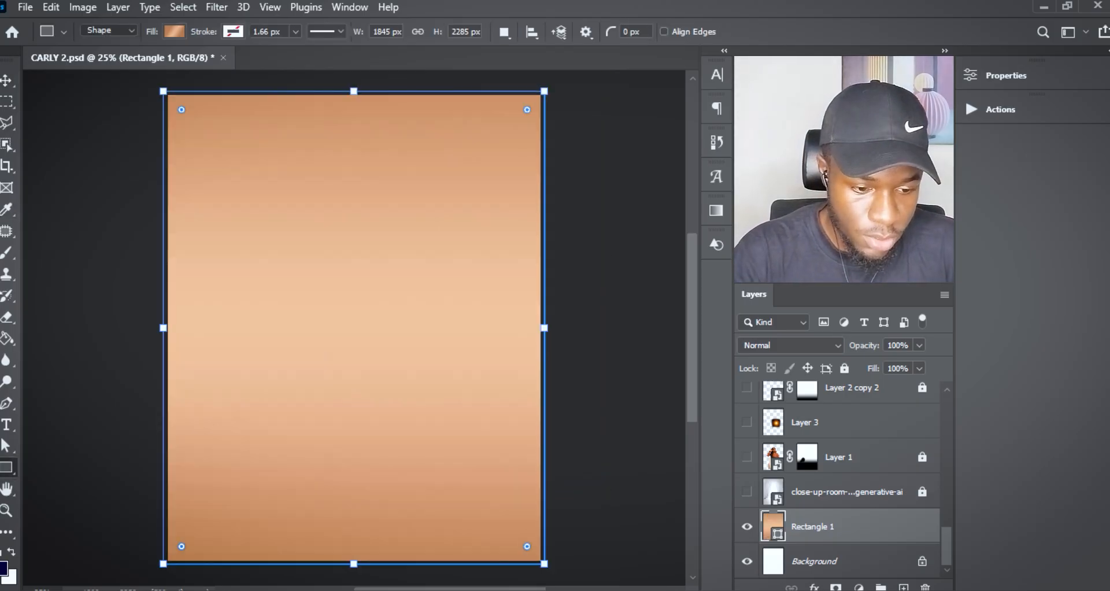
left_click(173, 31)
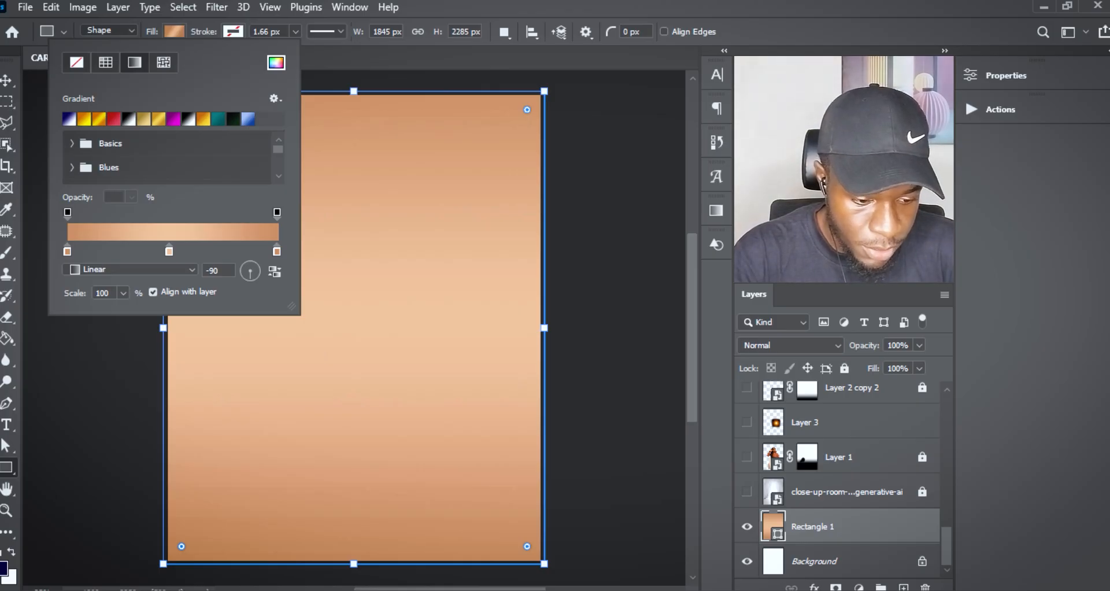
double_click(67, 251)
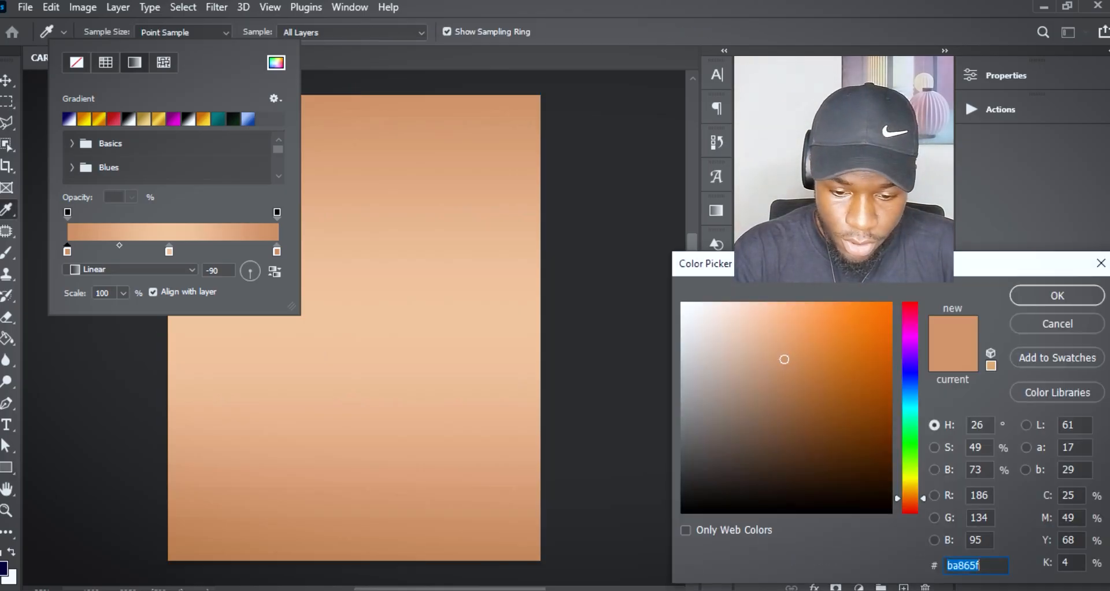
left_click_drag(810, 264, 372, 188)
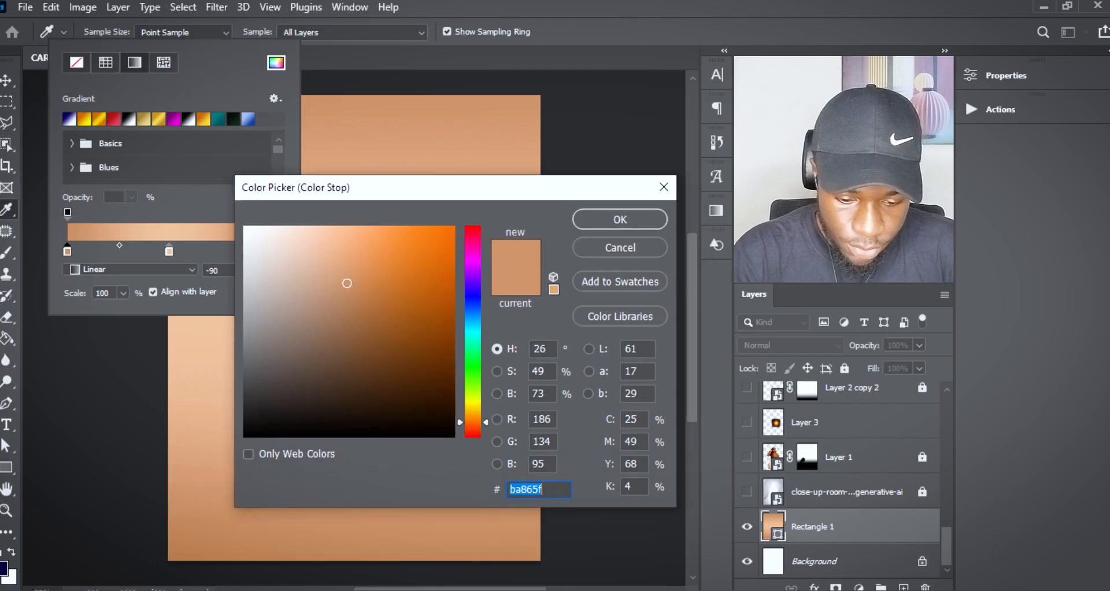
left_click(527, 490)
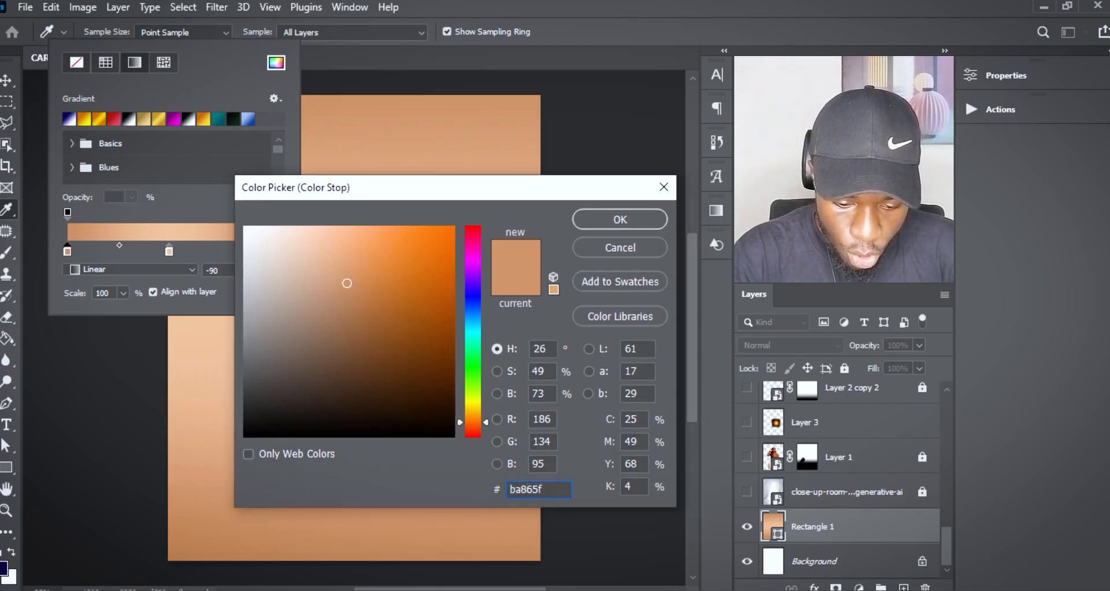
double_click(527, 489)
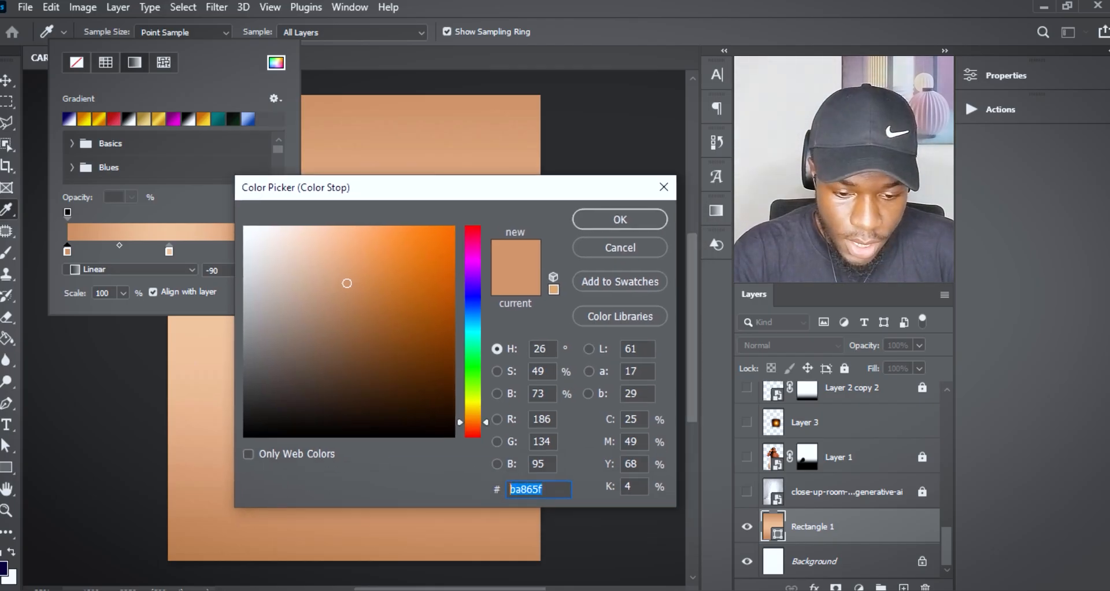
left_click(620, 219)
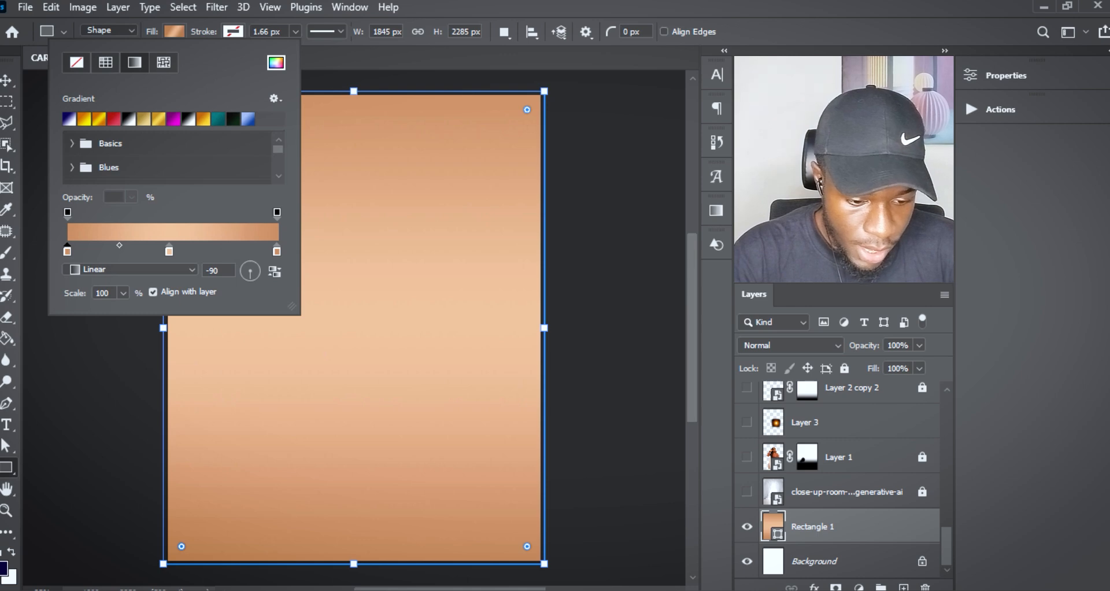
Examine the hex colour of the gradient's middle stop, then close the fill settings and deselect the rectangle.
double_click(169, 251)
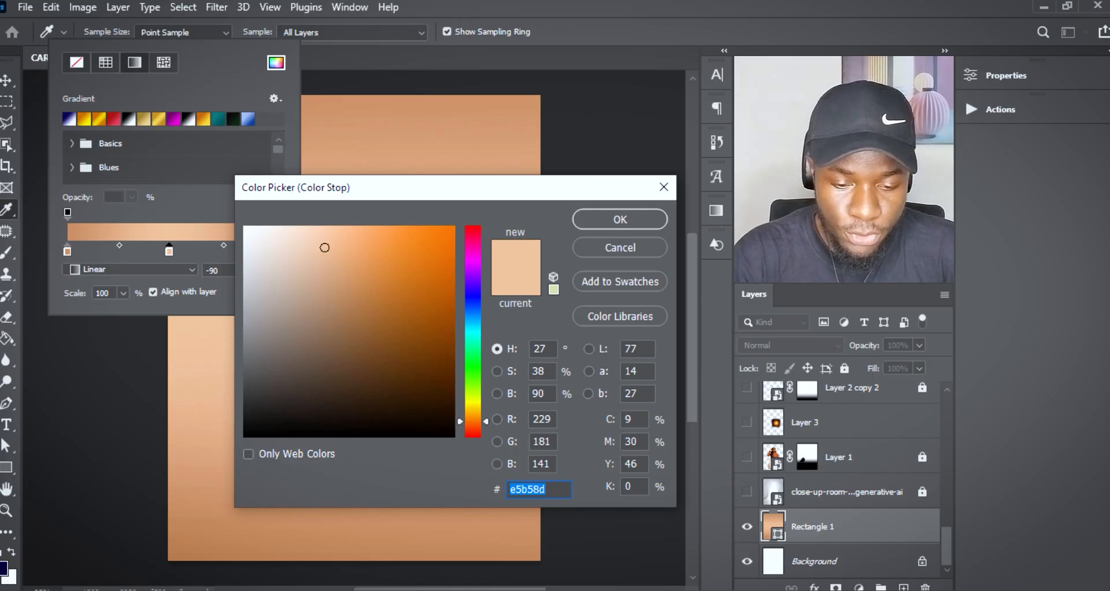
left_click(620, 219)
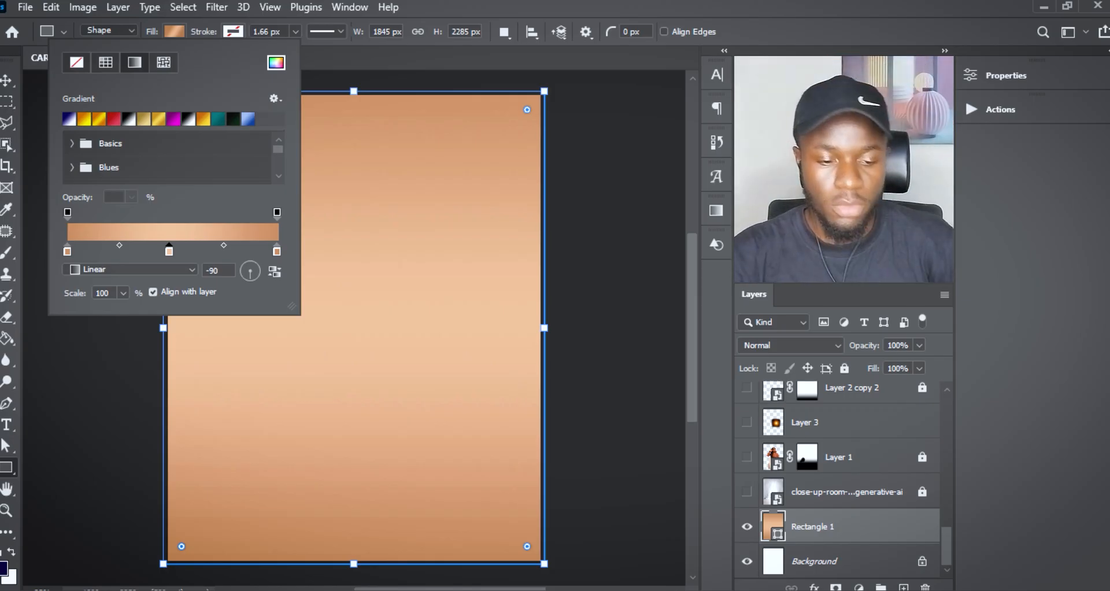
key("v")
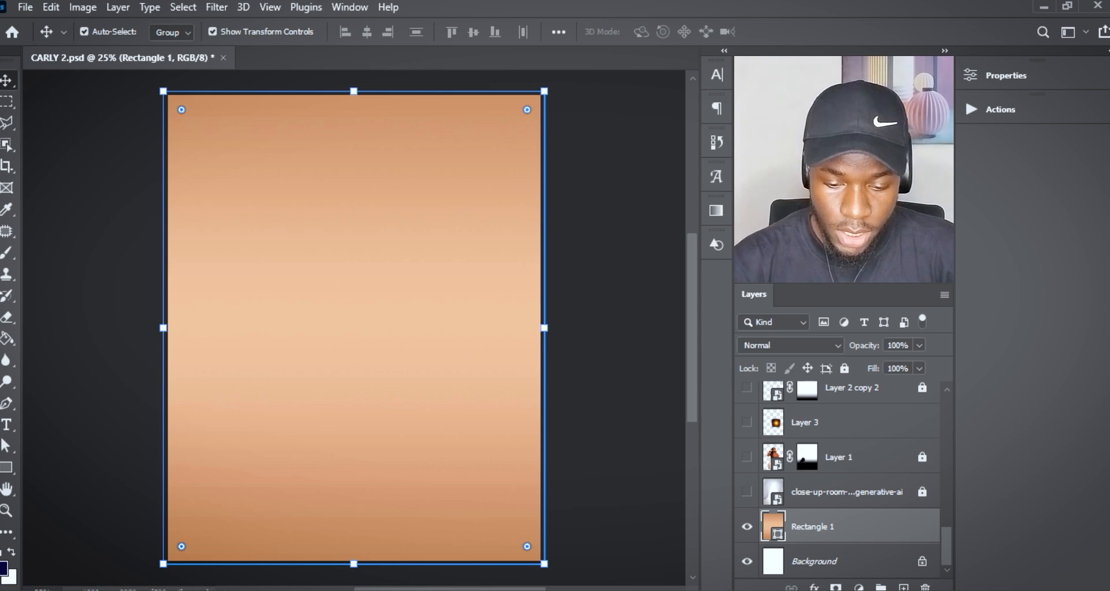
left_click(615, 312)
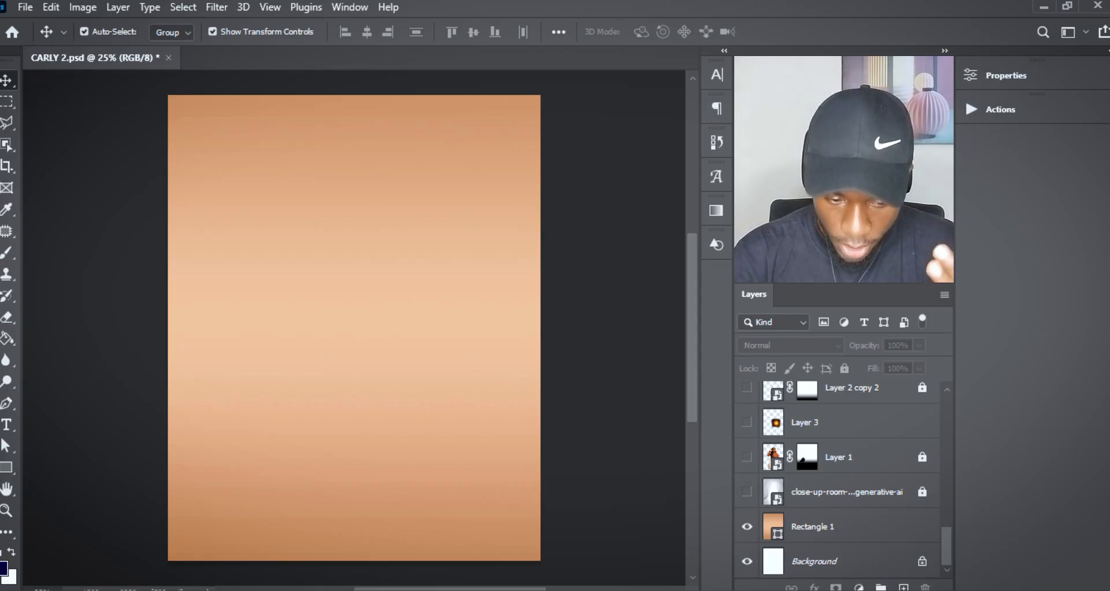
Show the close-up room background layer above Rectangle 1 and unlock it.
left_click(747, 492)
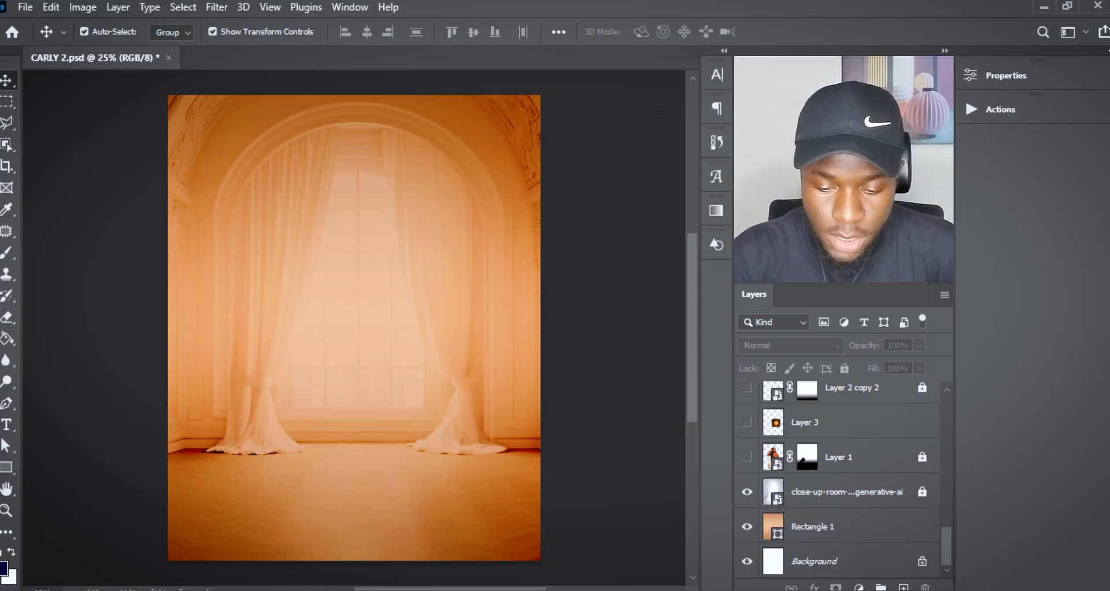
left_click(923, 492)
left_click(910, 492)
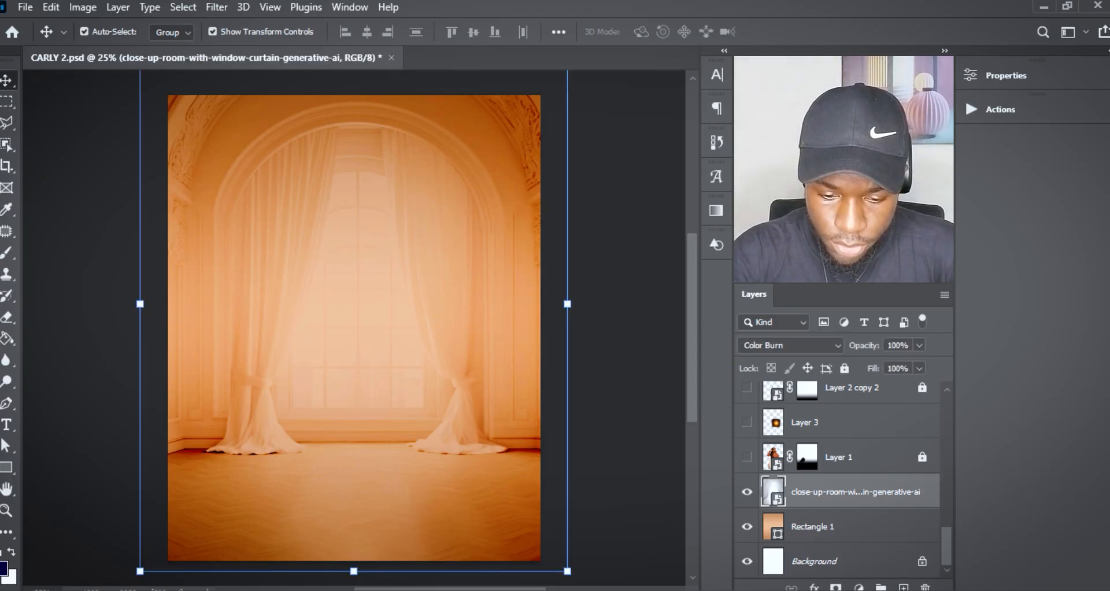
Set the room image layer's blend mode to Normal.
left_click(790, 345)
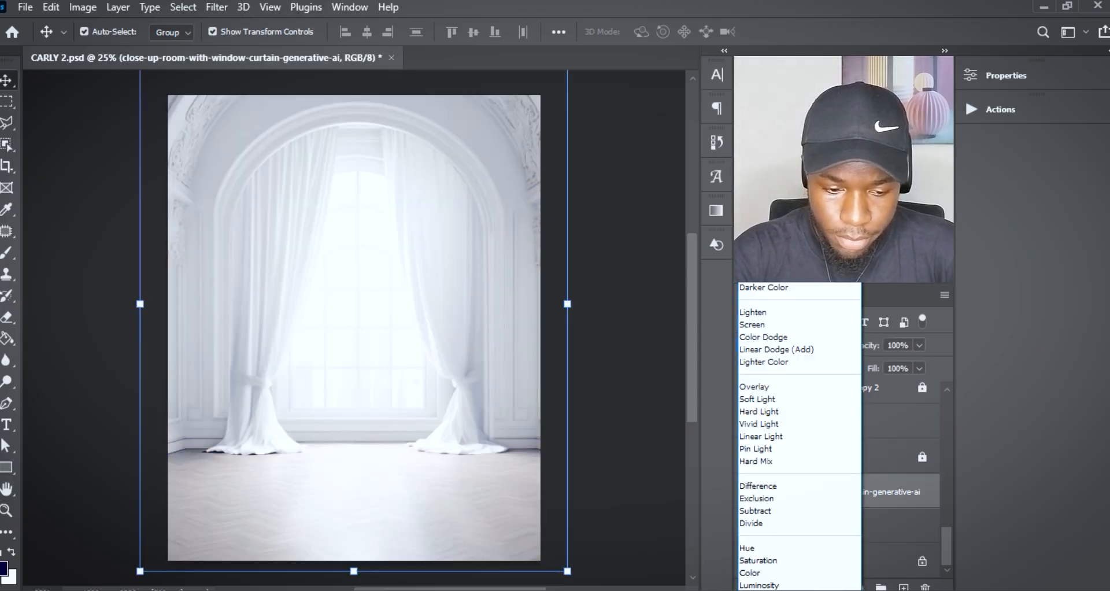
left_click(772, 201)
left_click(624, 219)
Try moving the room image around the canvas and scaling it down near the middle of the flyer.
left_click_drag(232, 230, 213, 272)
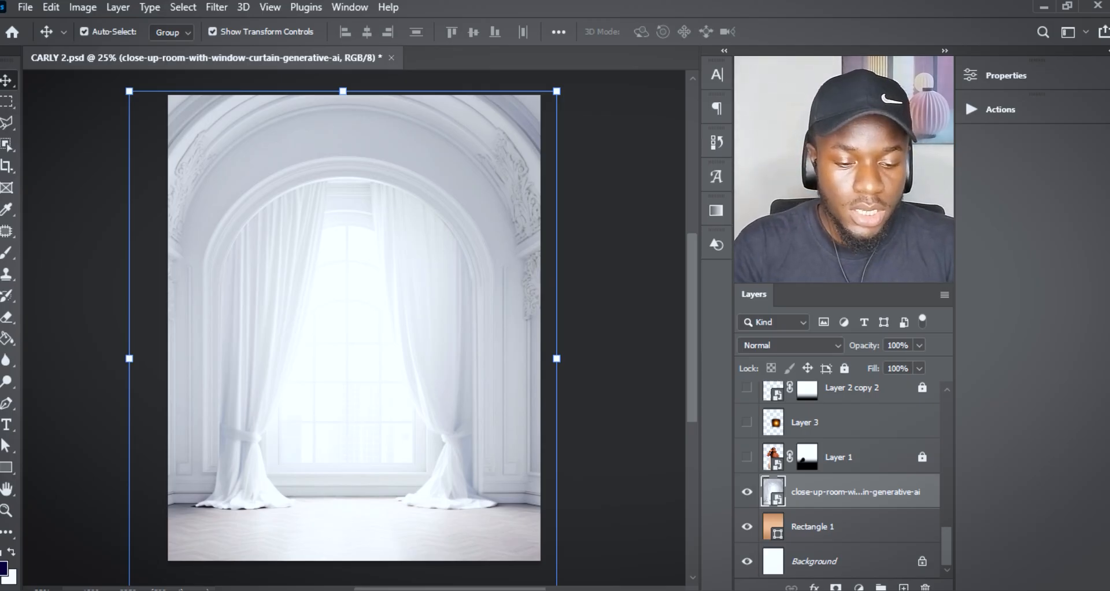
left_click_drag(213, 274, 288, 338)
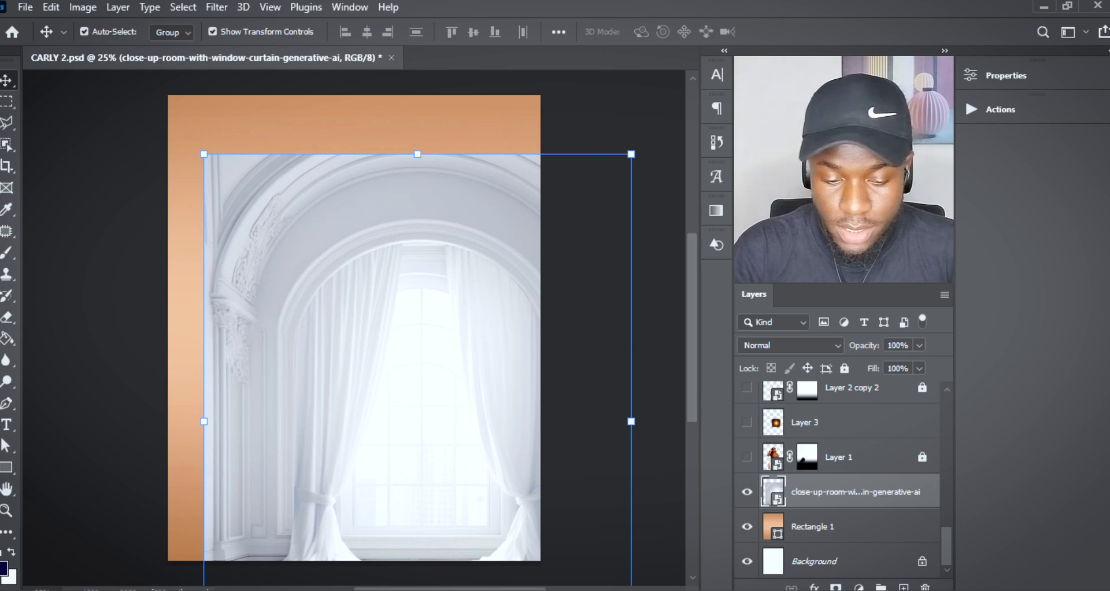
left_click_drag(631, 421, 428, 421)
left_click_drag(338, 399, 342, 309)
key("Return")
left_click(595, 289)
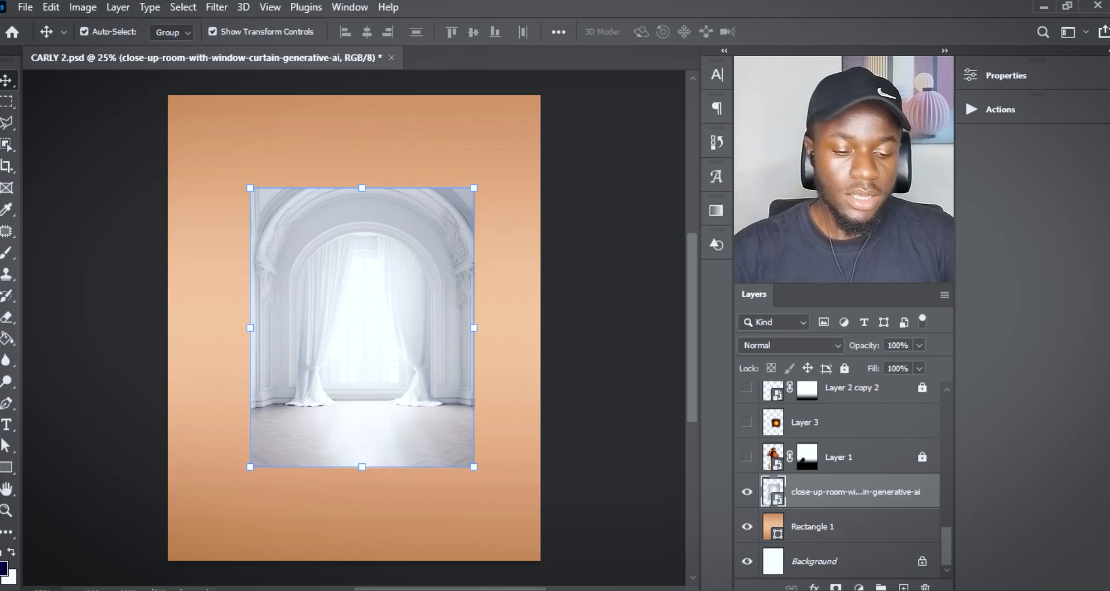
Undo the scaling and moves of the room image.
key("ctrl+z")
key("ctrl+z")
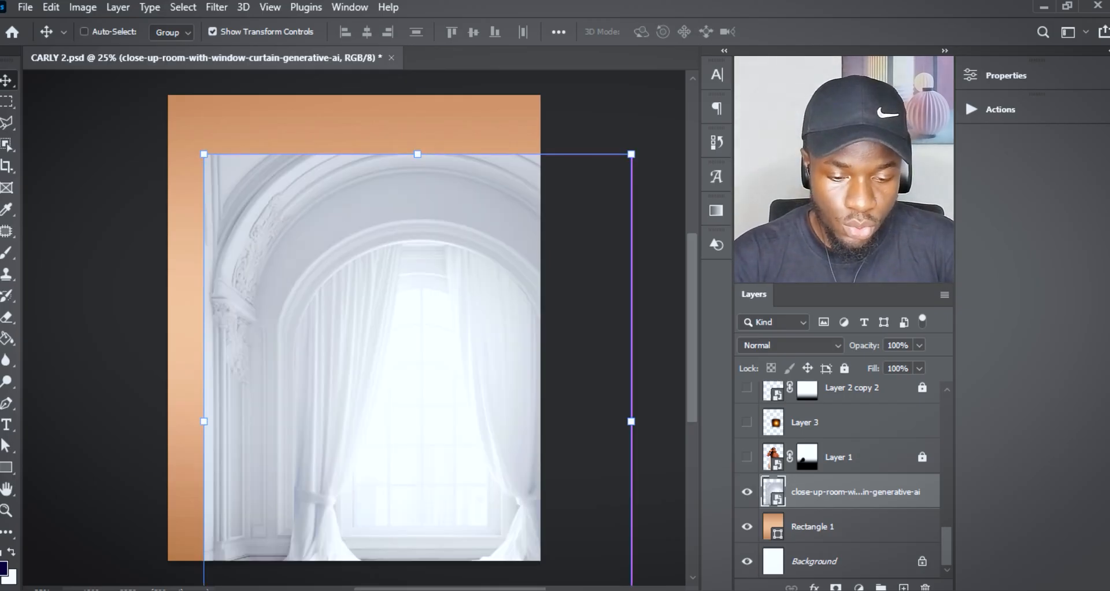
key("ctrl+z")
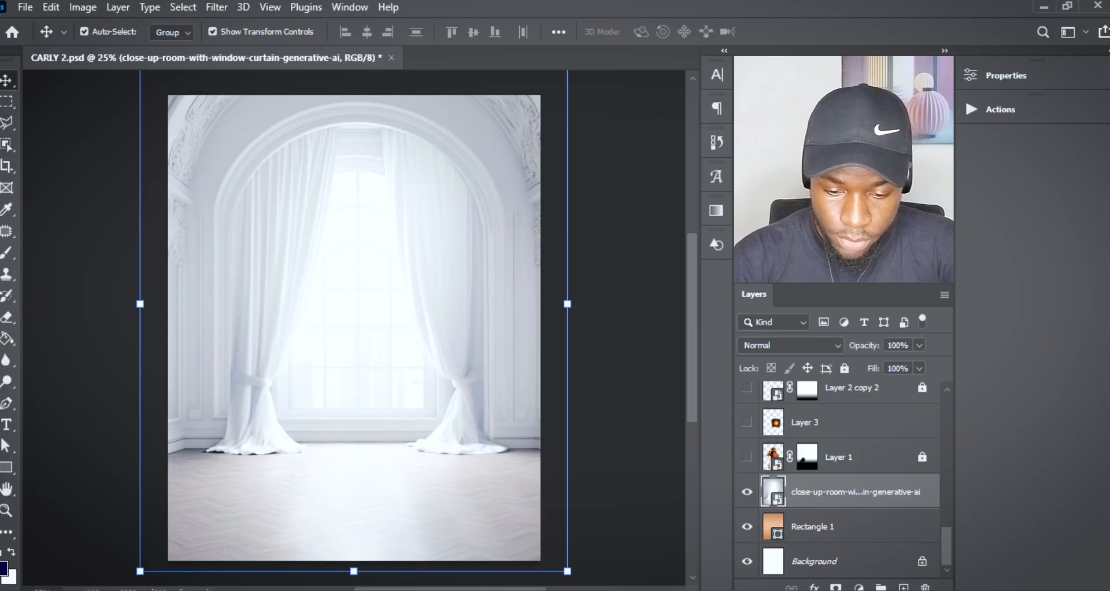
Set the room image's blend mode to Color Burn, test a small move and undo it, and deselect the layer.
left_click(791, 346)
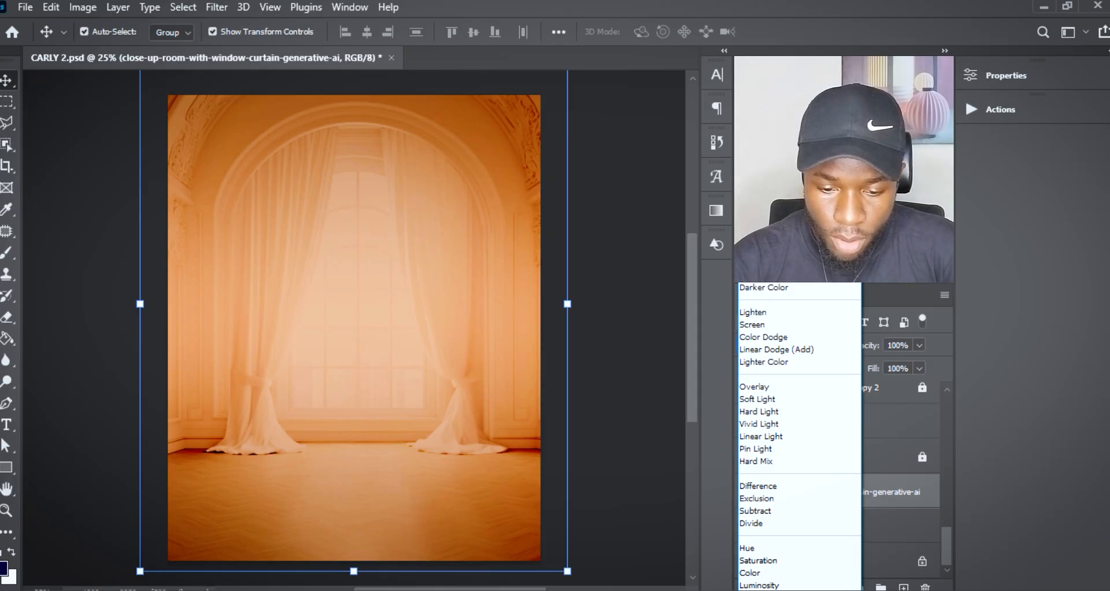
left_click(772, 262)
left_click_drag(396, 297, 404, 352)
key("ctrl+z")
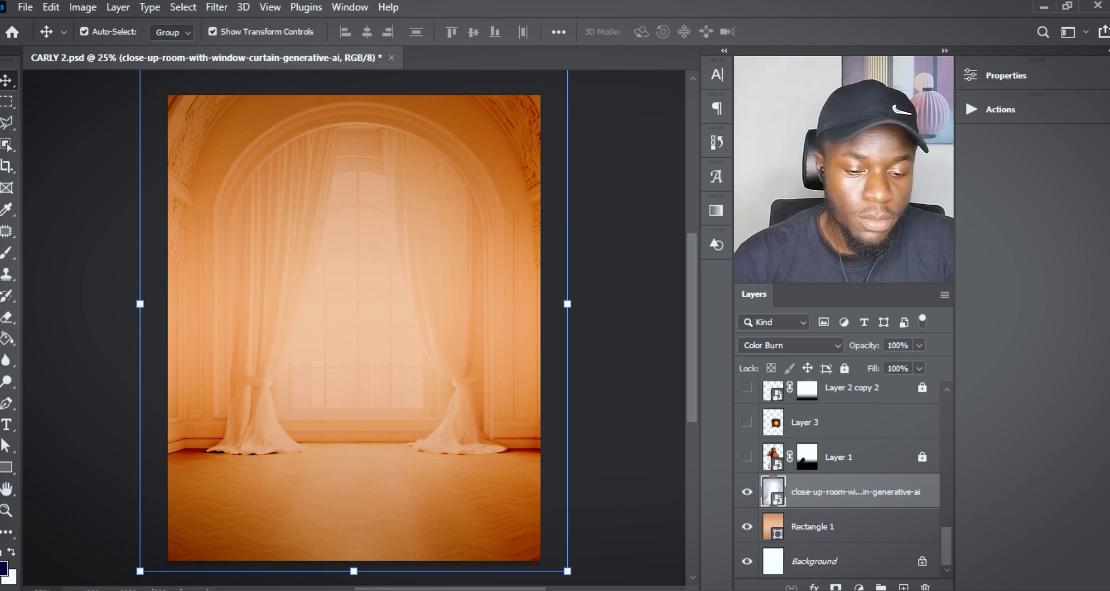
left_click(628, 346)
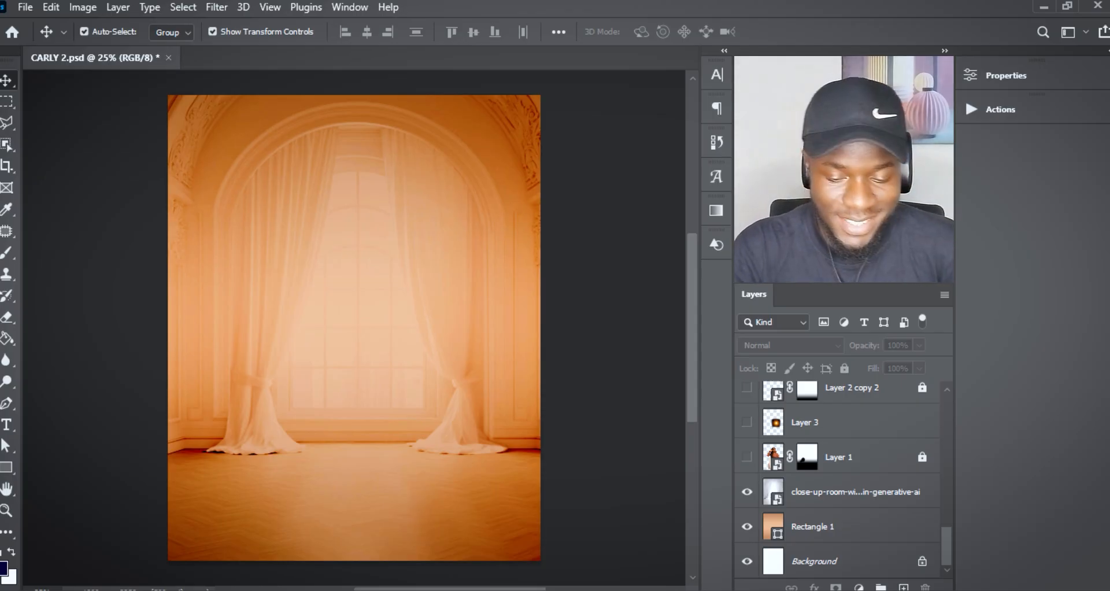
Show the Layer 1 portrait and disable its layer mask.
left_click(747, 457)
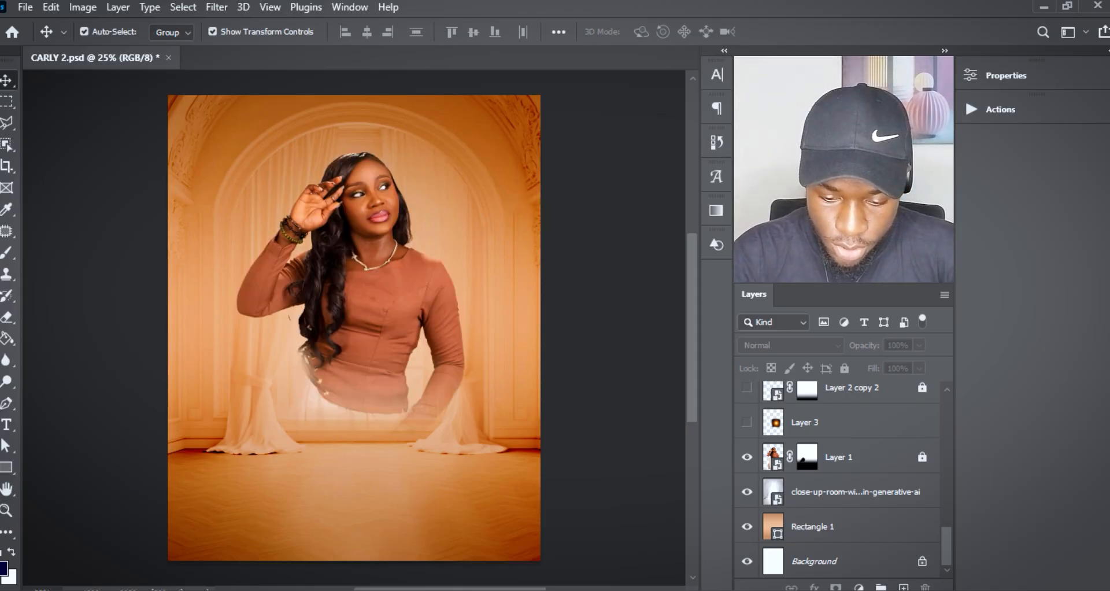
left_click(807, 455)
right_click(808, 456)
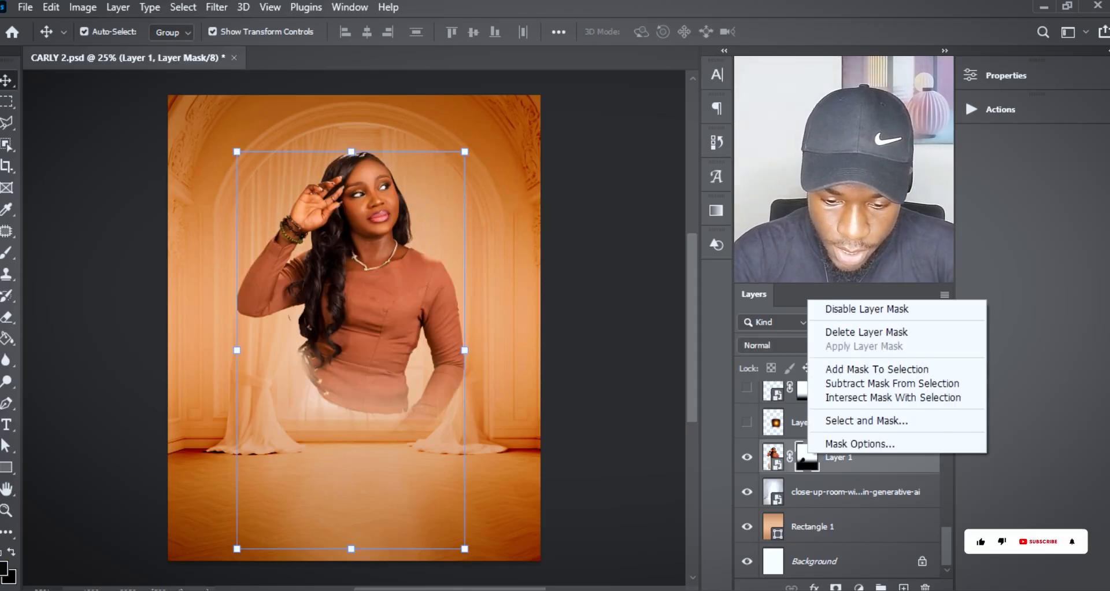
left_click(867, 308)
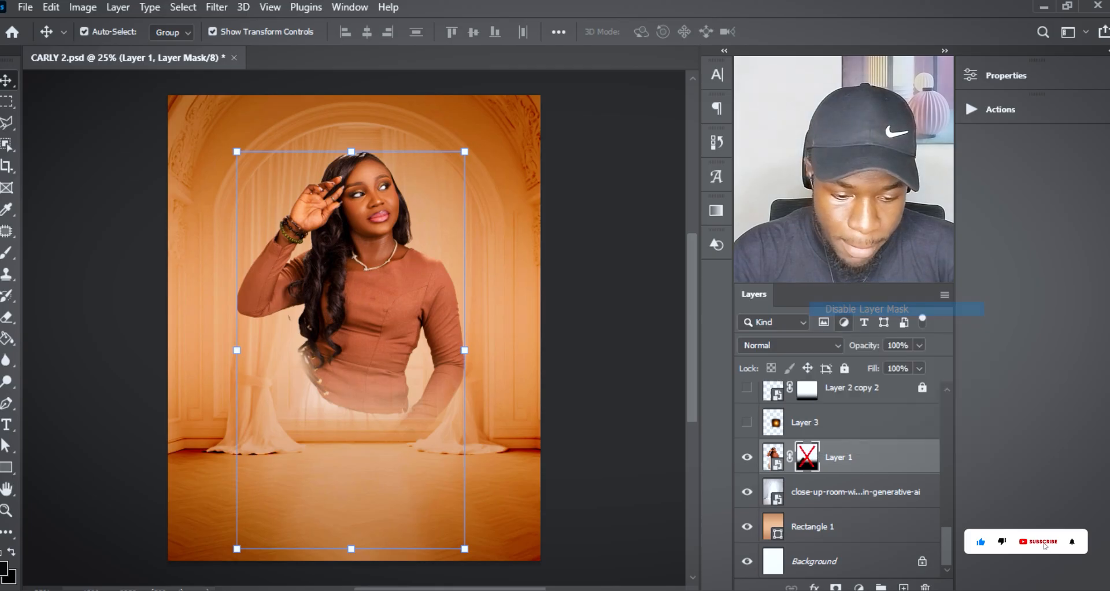
left_click(617, 342)
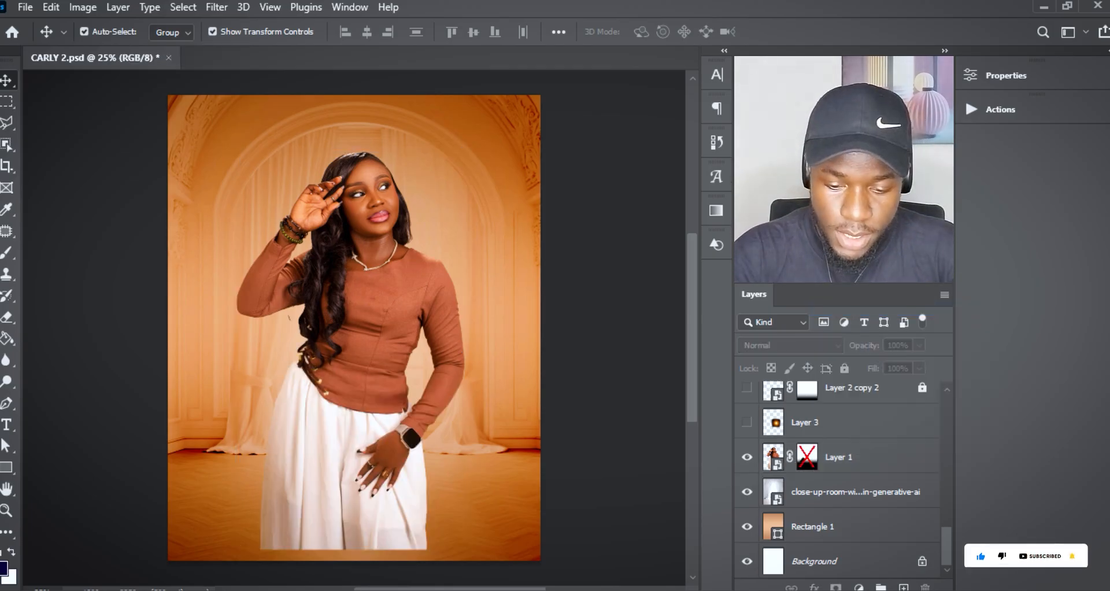
Re-enable the Layer 1 portrait's mask, and show and select the Layer 3 glow.
right_click(811, 452)
left_click(870, 307)
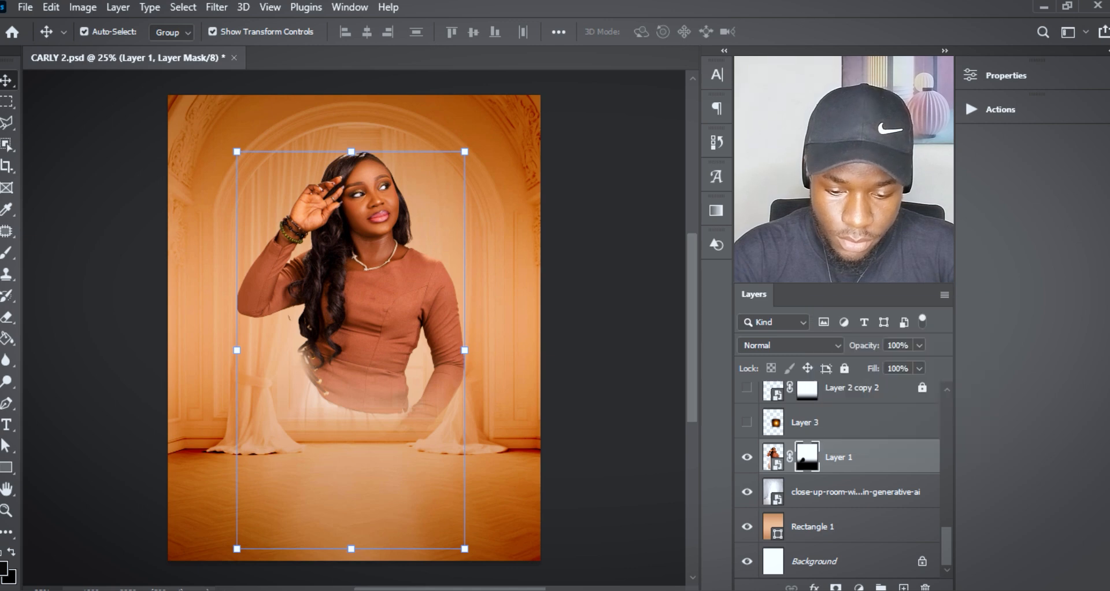
left_click(747, 422)
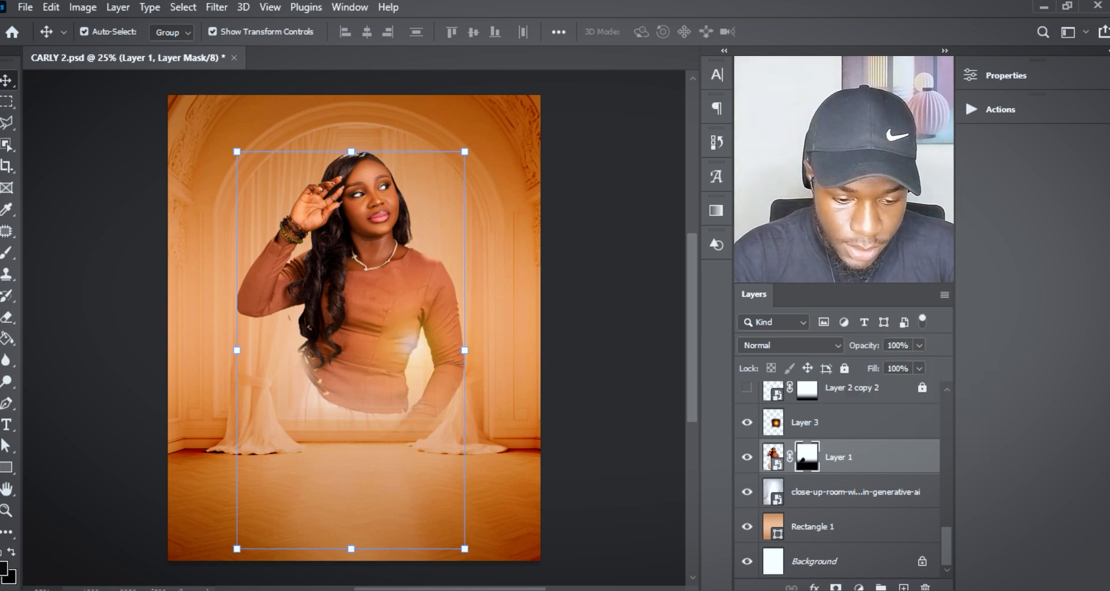
left_click(839, 422)
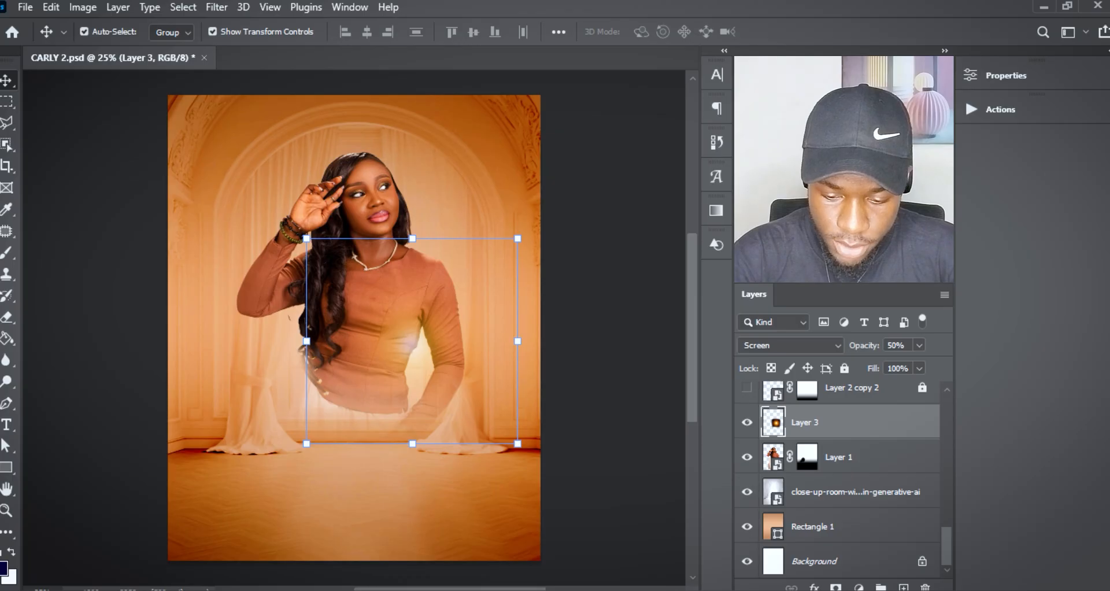
scroll(839, 480, "up", 3)
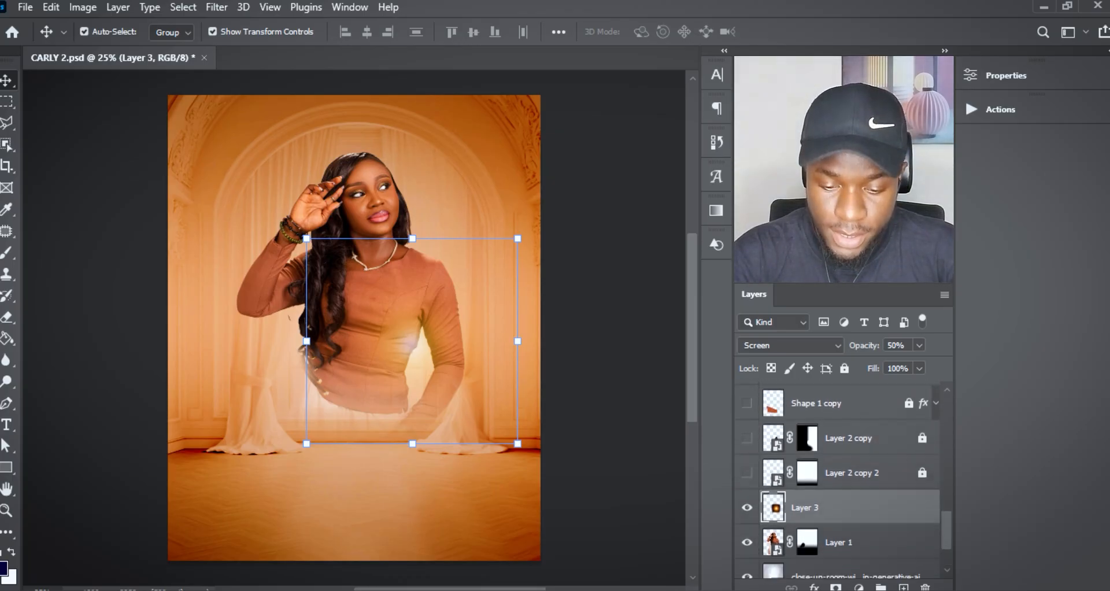
scroll(839, 480, "up", 1)
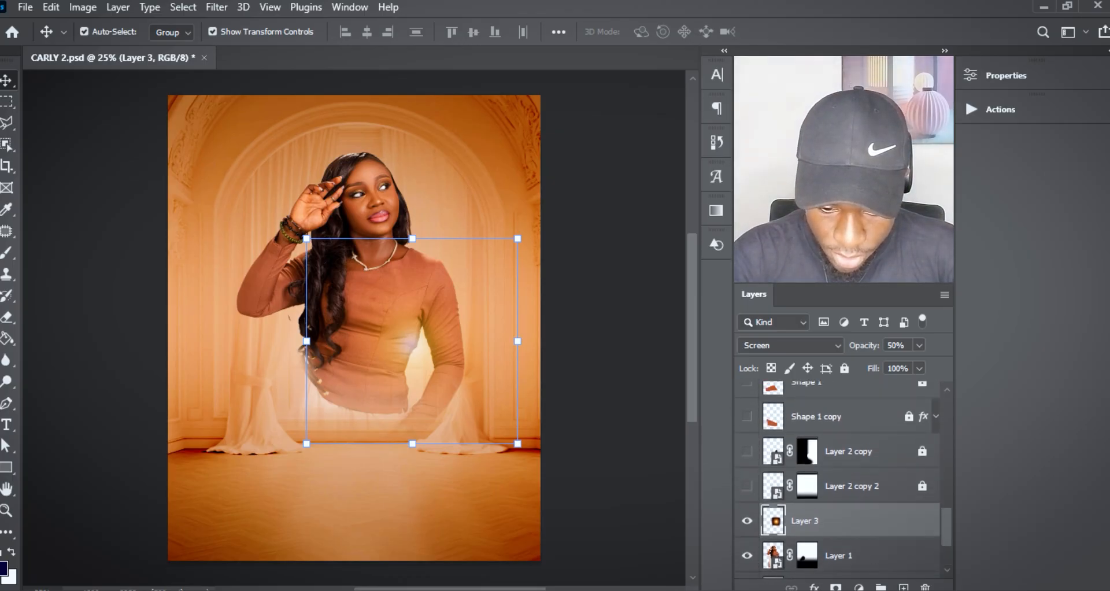
Set the Layer 3 glow's blend mode to Normal and its opacity to 100%.
left_click(791, 346)
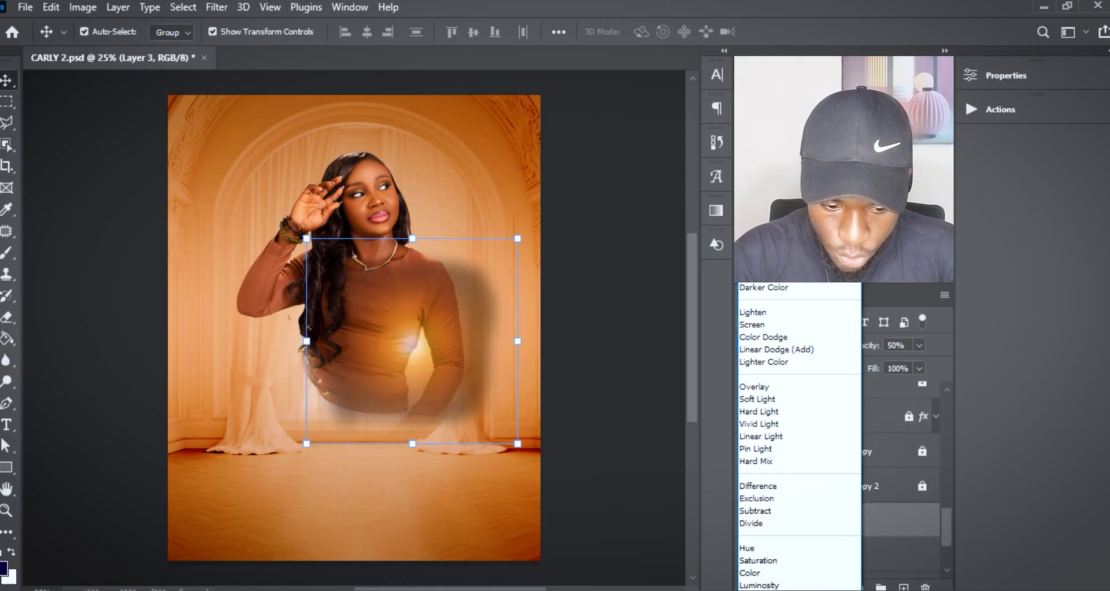
left_click(775, 199)
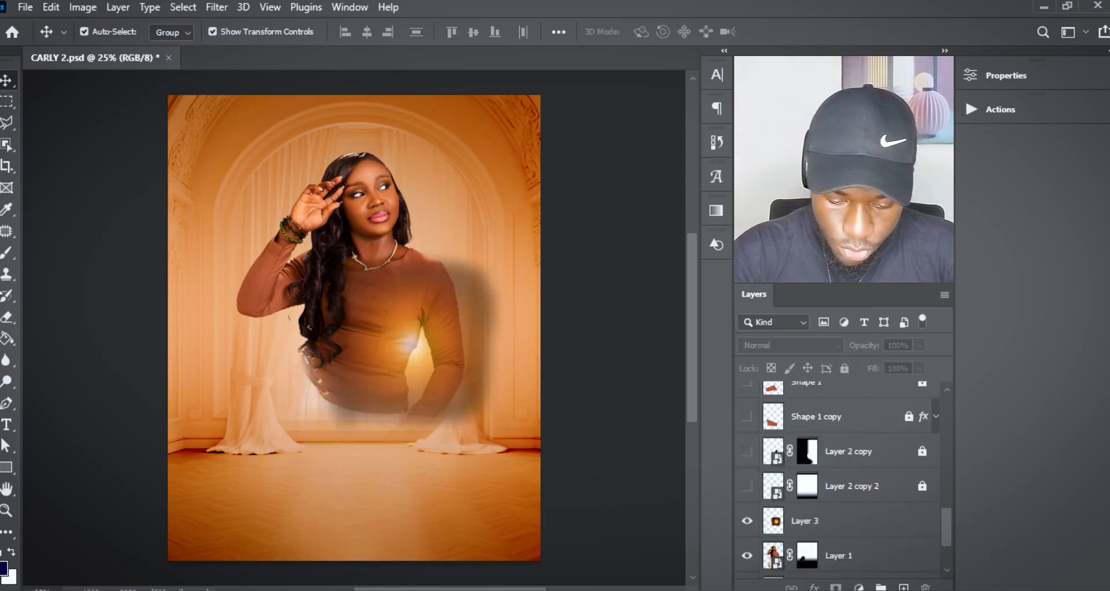
key("0")
left_click(613, 323)
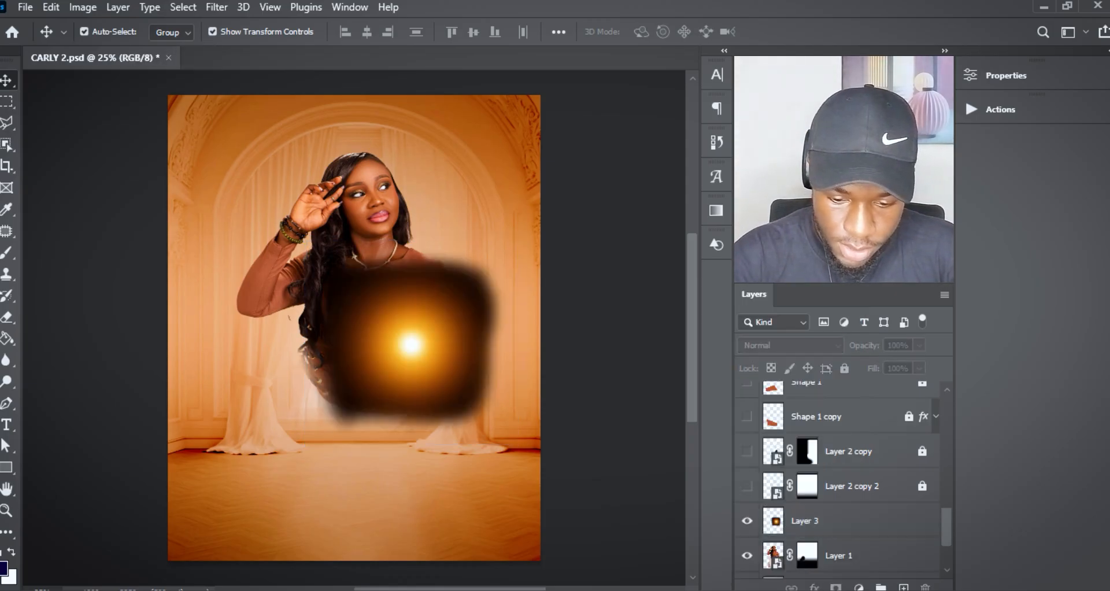
Change the blend mode of the Layer 3 glow back to Screen.
left_click(839, 521)
left_click(791, 345)
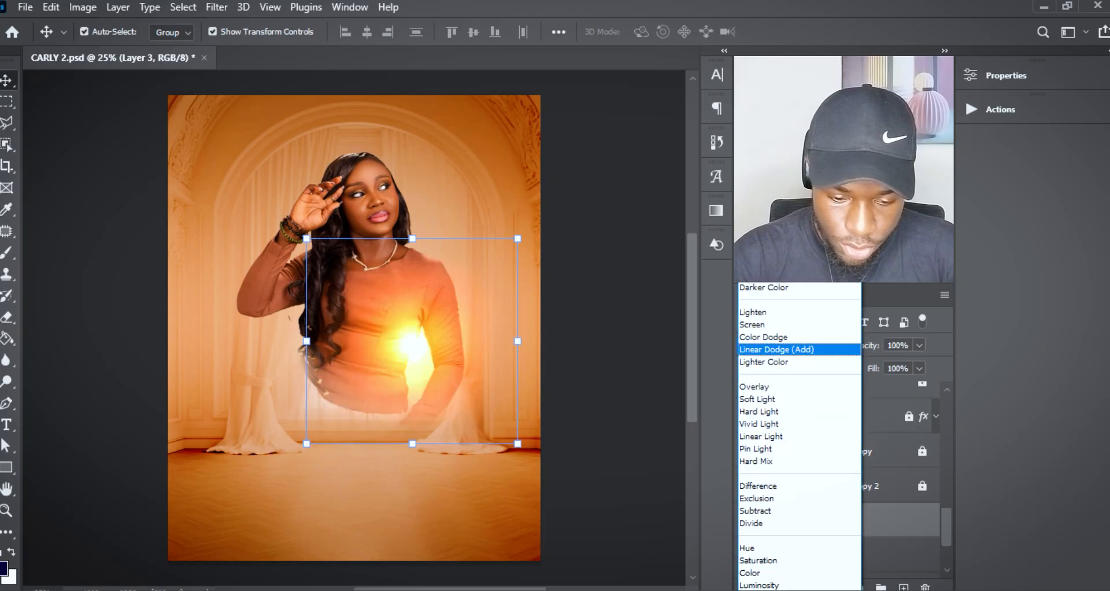
left_click(775, 325)
Undo the Layer 3 blend mode and opacity changes, and redo any steps undone too far for the room and Layer 1 portrait.
key("ctrl+z")
key("ctrl+z")
key("ctrl+z")
key("ctrl+z")
key("ctrl+z")
key("ctrl+z")
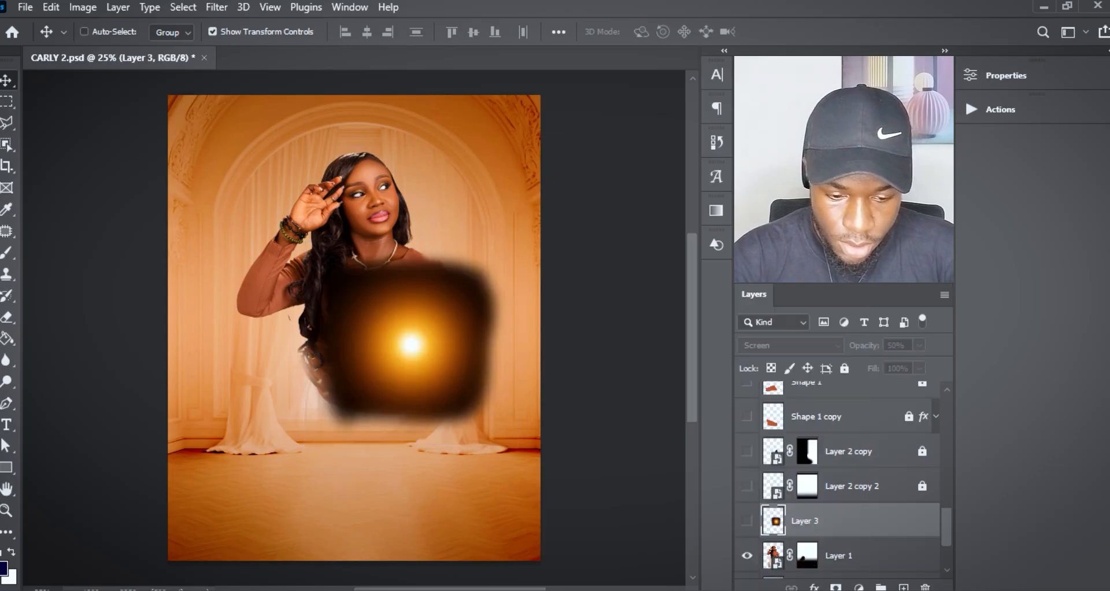
key("ctrl+z")
key("ctrl+z")
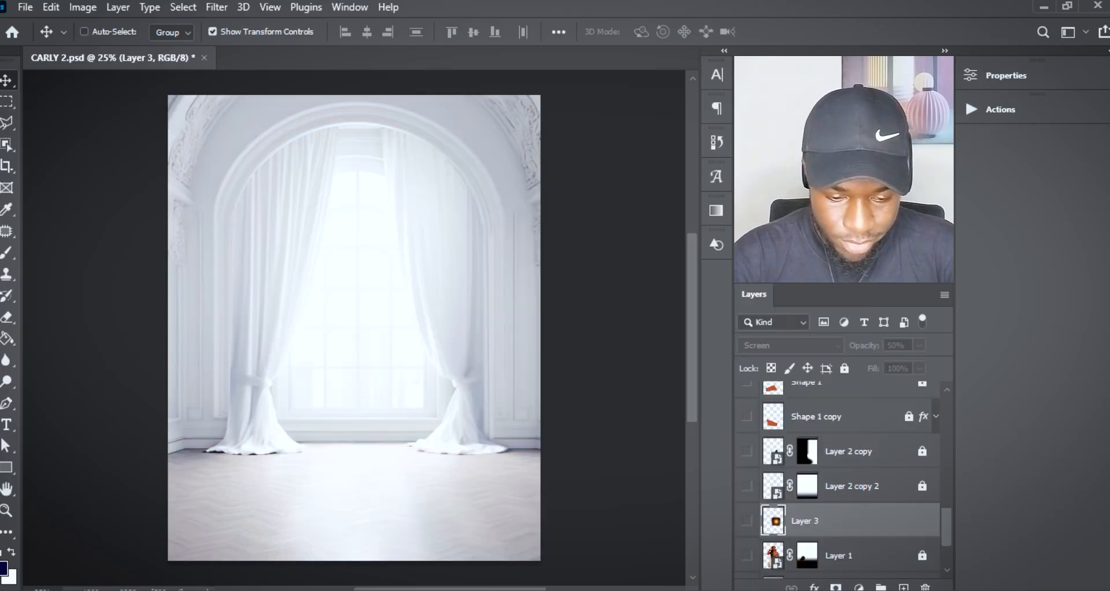
key("ctrl+shift+z")
key("ctrl+shift+z")
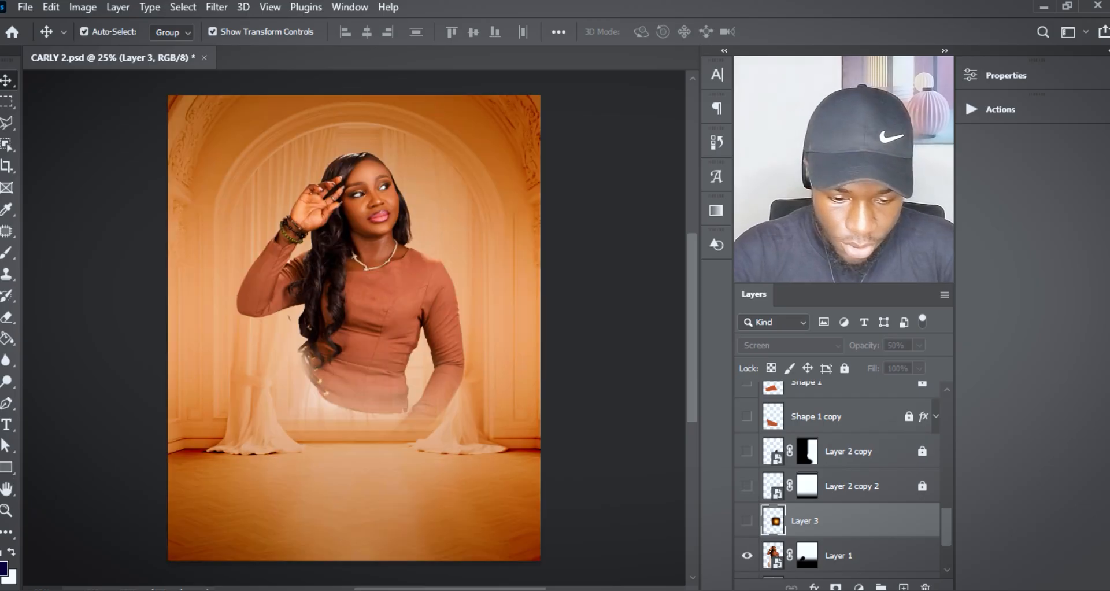
Show Layer 3, Layer 2 copy 2 and Layer 2 copy, and inspect the smaller portrait and its floor reflection up close.
left_click(747, 521)
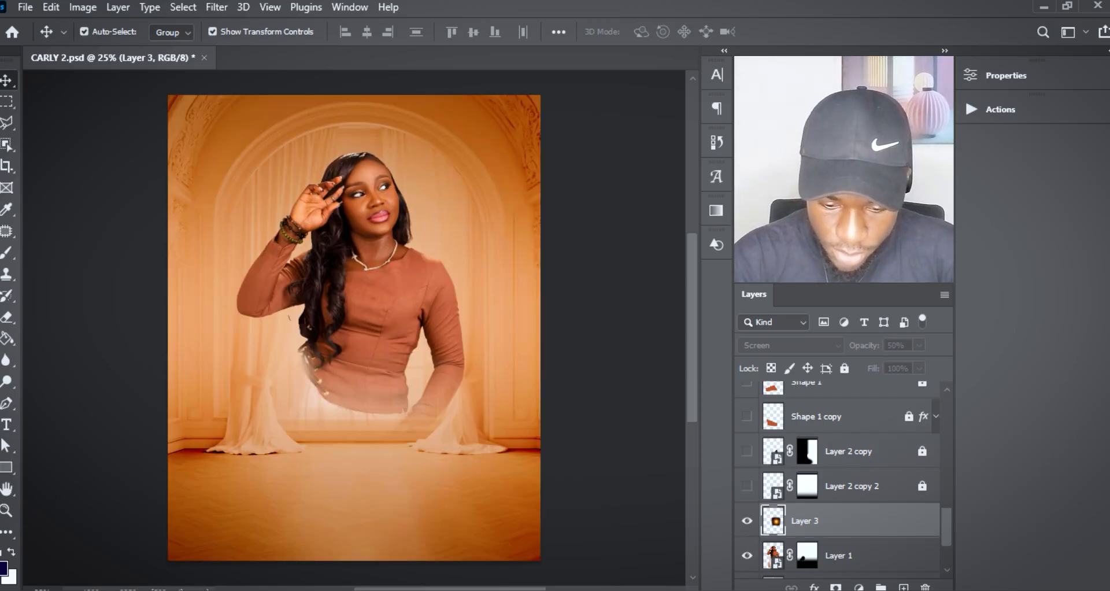
left_click(747, 486)
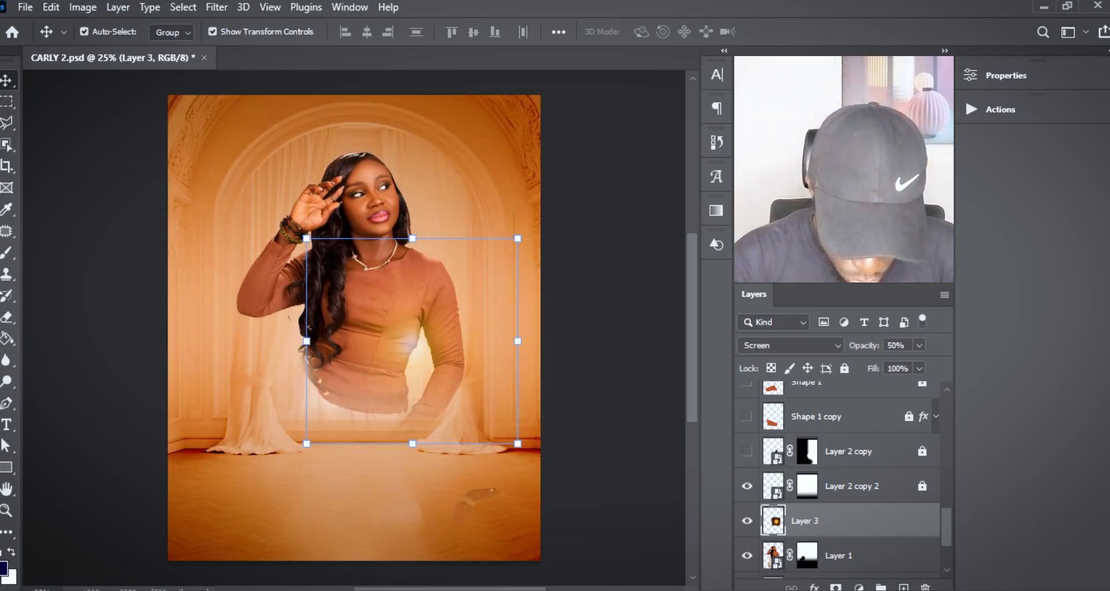
left_click(747, 451)
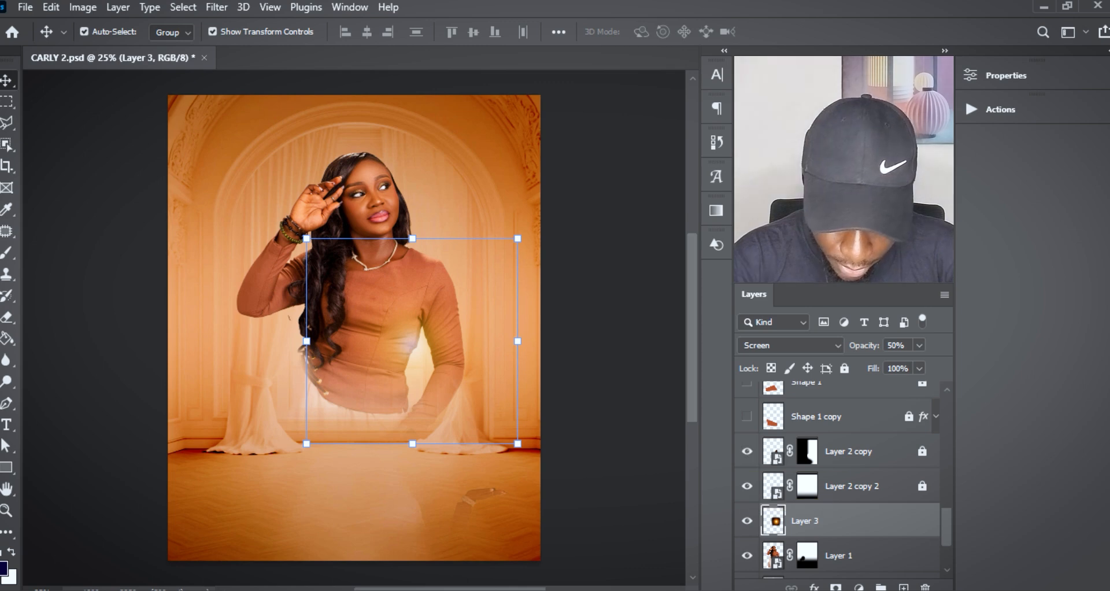
left_click(615, 382)
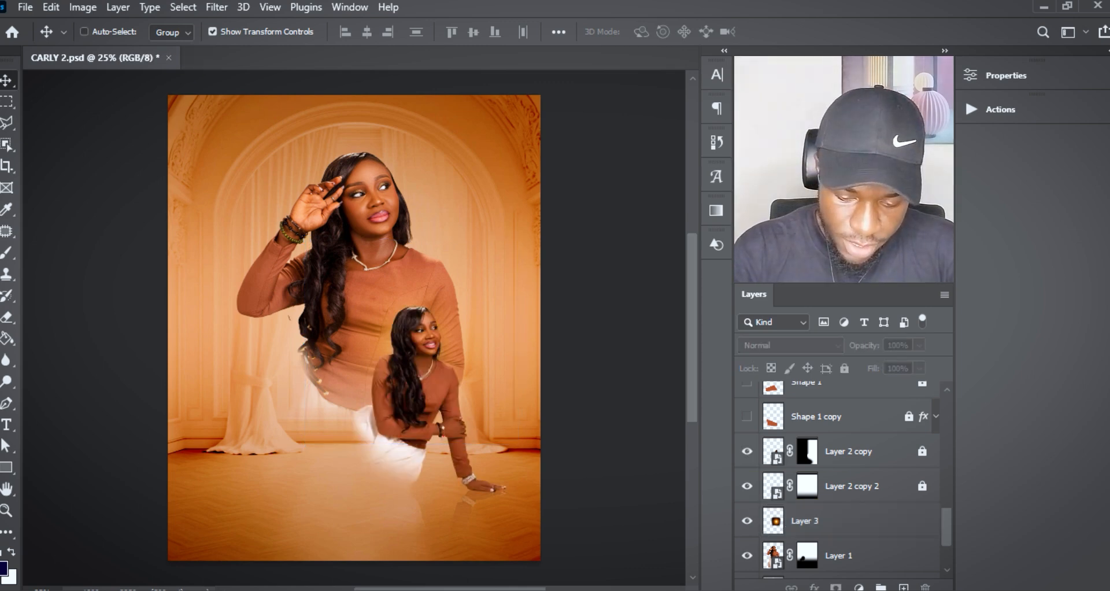
key("ctrl+plus")
key("ctrl+plus")
key("h")
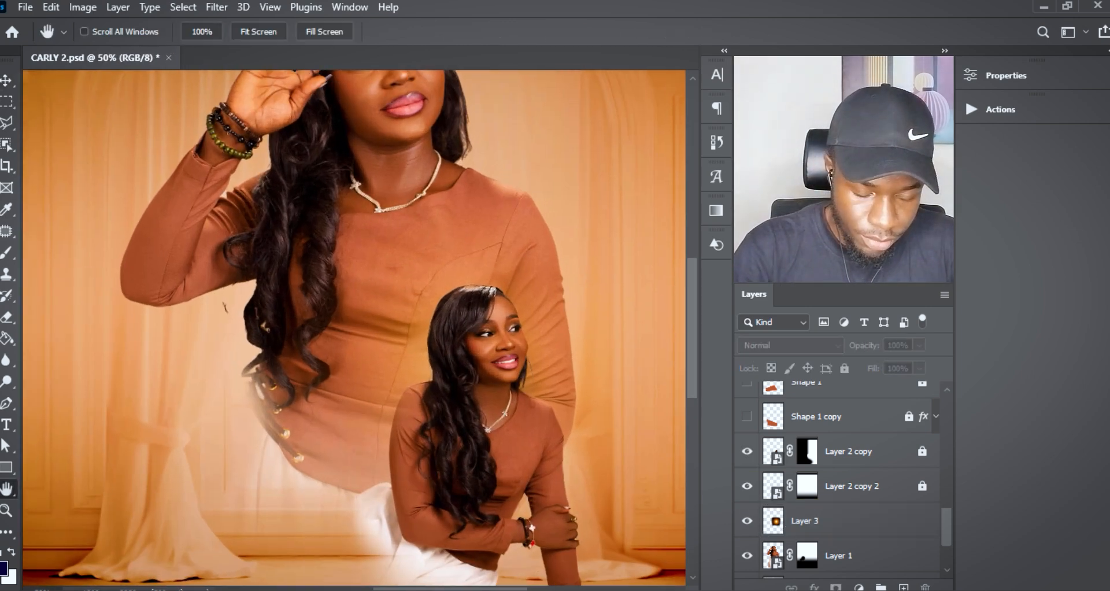
left_click_drag(462, 405, 389, 186)
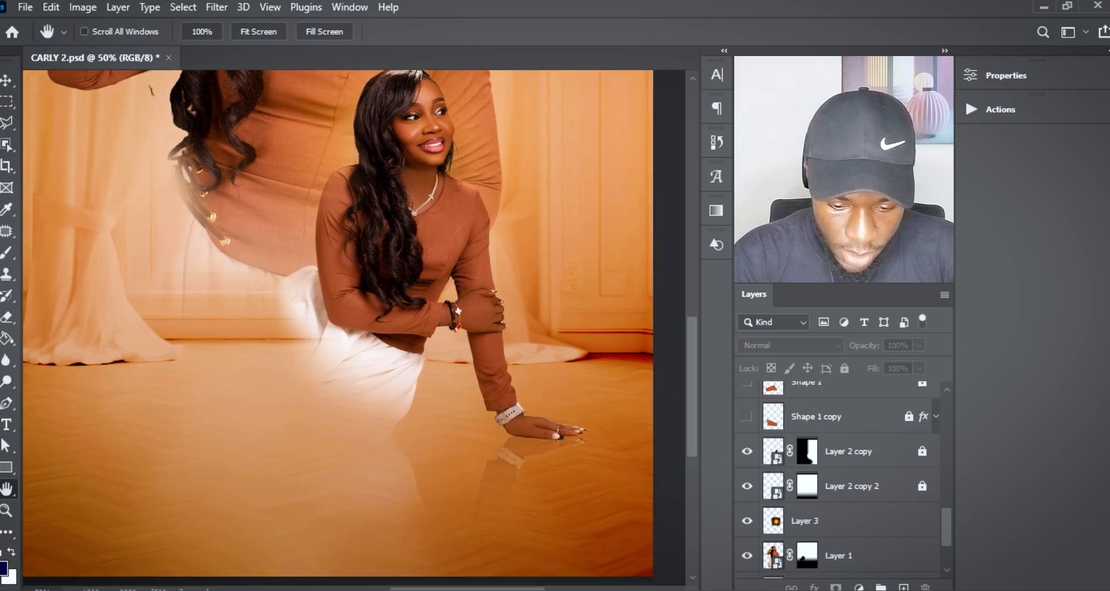
Lock Layer 3, Layer 1, the close-up room image layer and Rectangle 1.
left_click(838, 521)
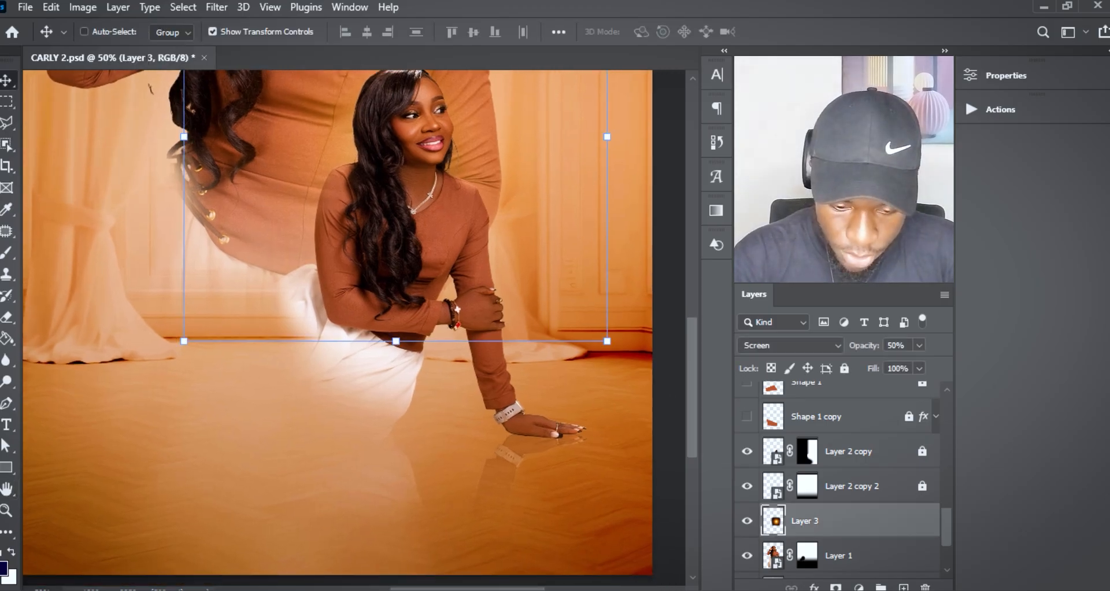
key("ctrl+/")
left_click(839, 556)
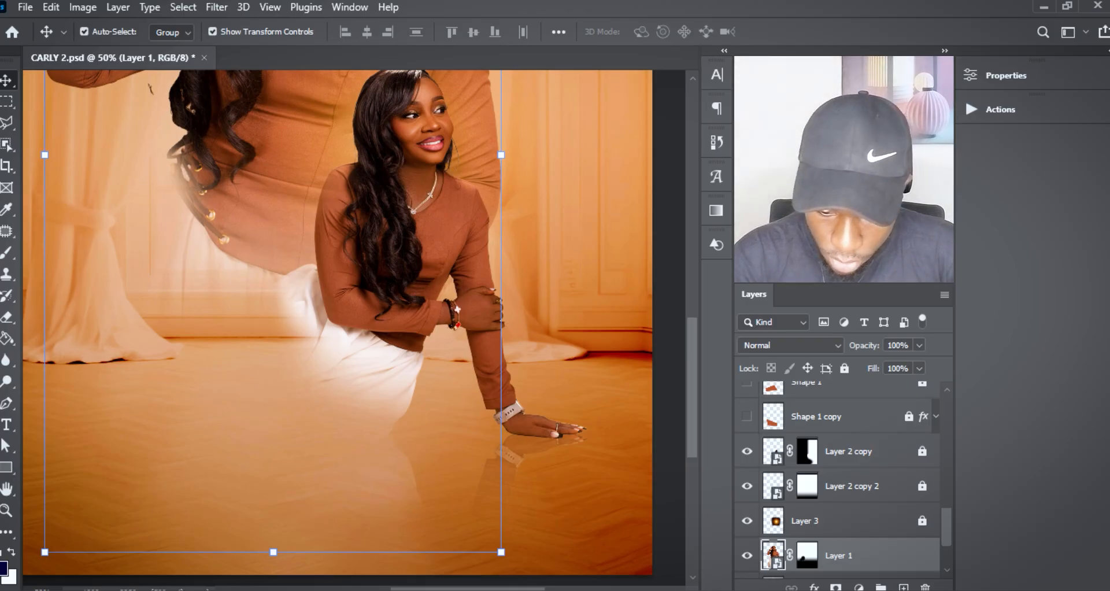
scroll(839, 480, "down", 3)
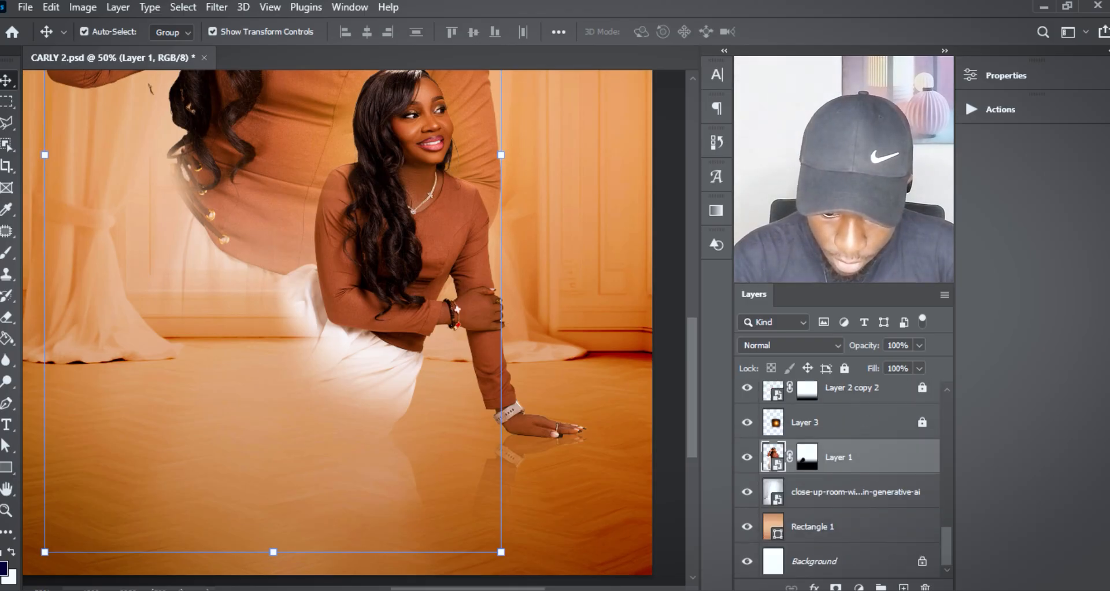
key("ctrl+/")
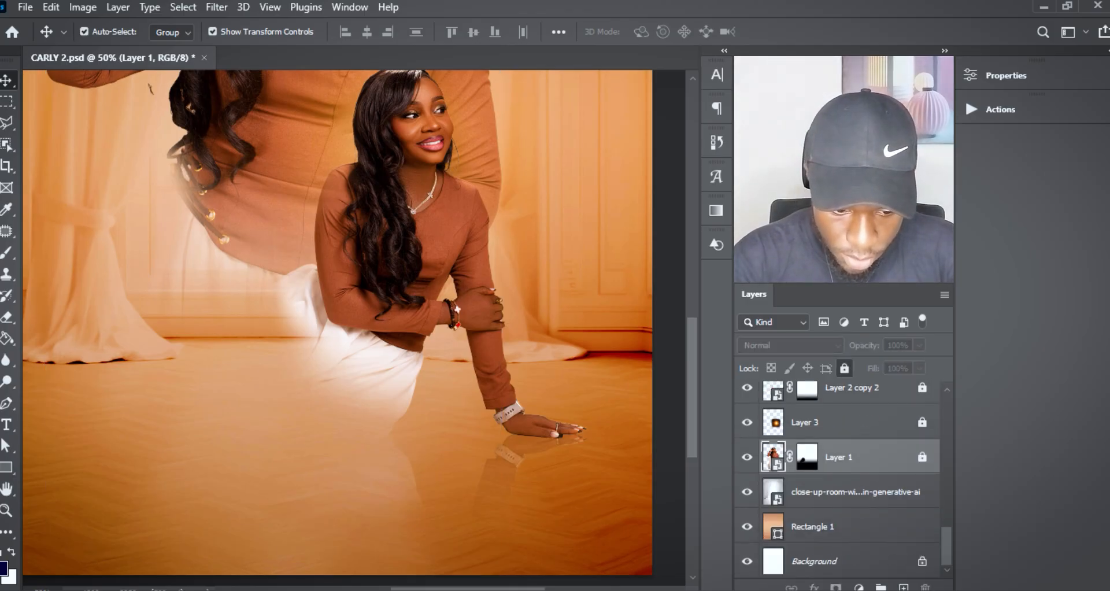
left_click(855, 492)
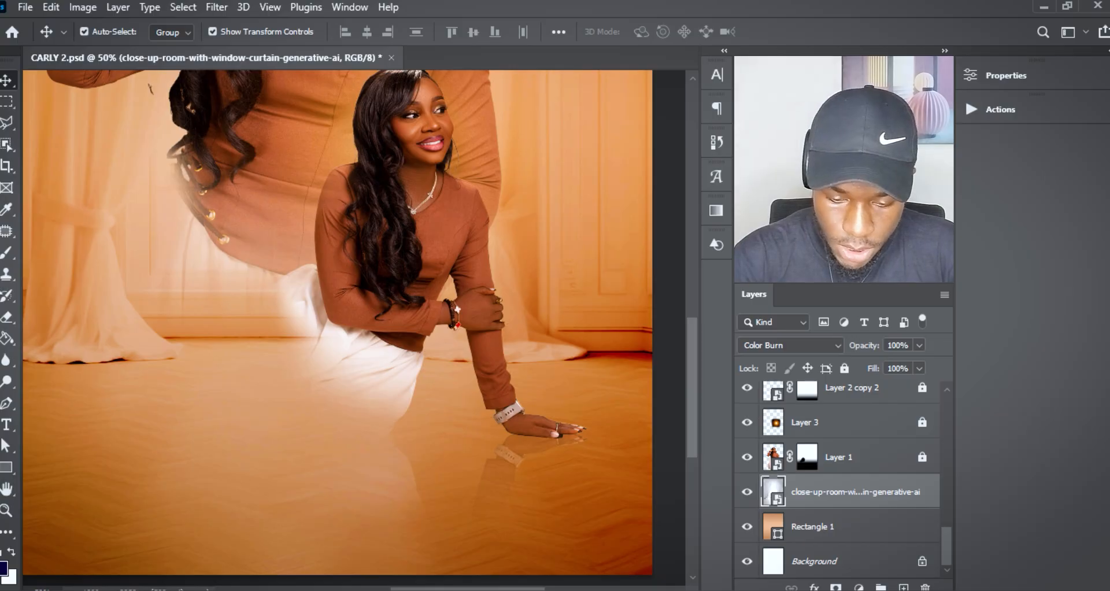
key("ctrl+/")
left_click(855, 527)
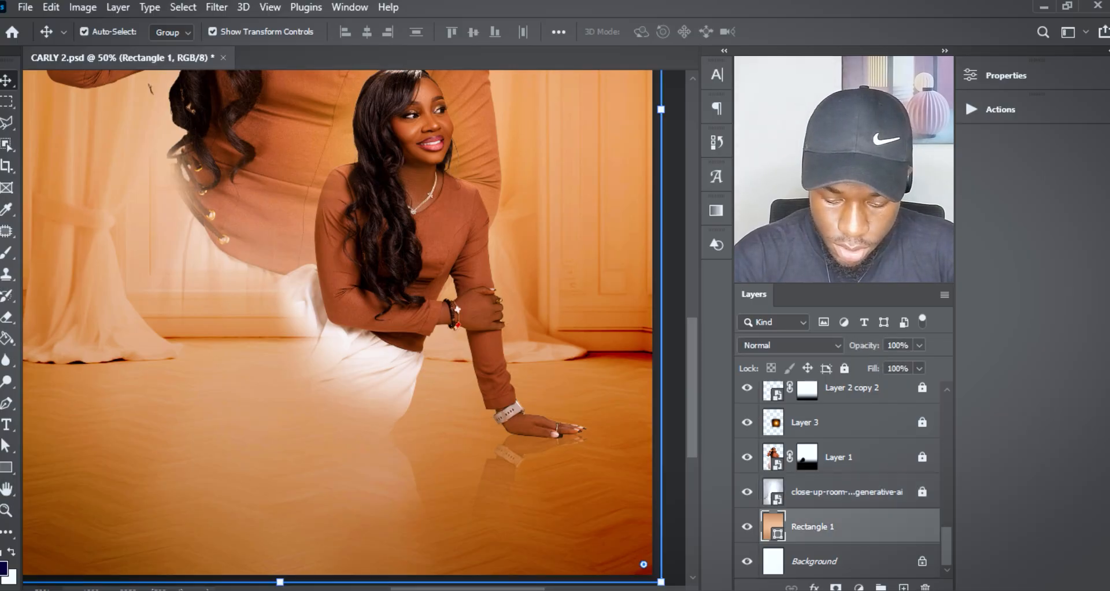
key("ctrl+/")
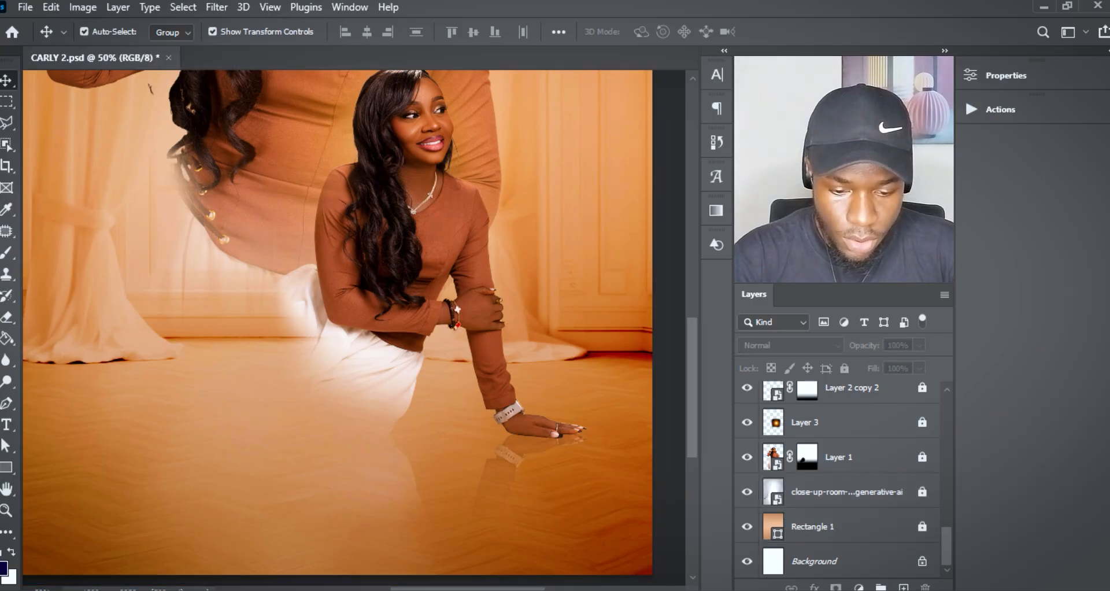
Unlock Layer 2 copy and try to move the smaller portrait on the canvas.
scroll(838, 480, "up", 3)
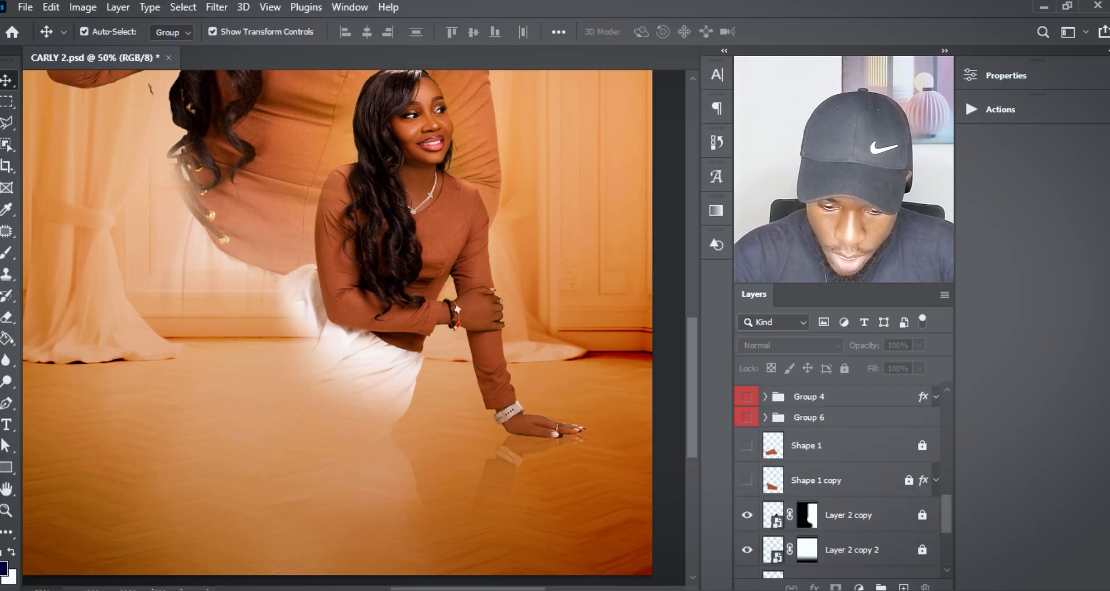
left_click(747, 515)
left_click(747, 515)
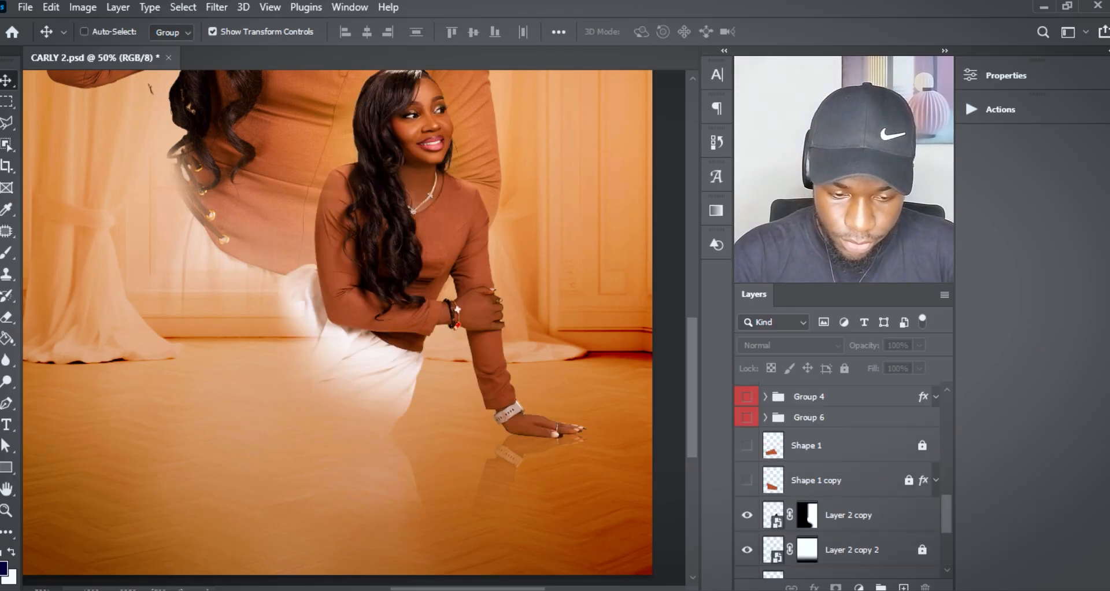
key("ctrl+minus")
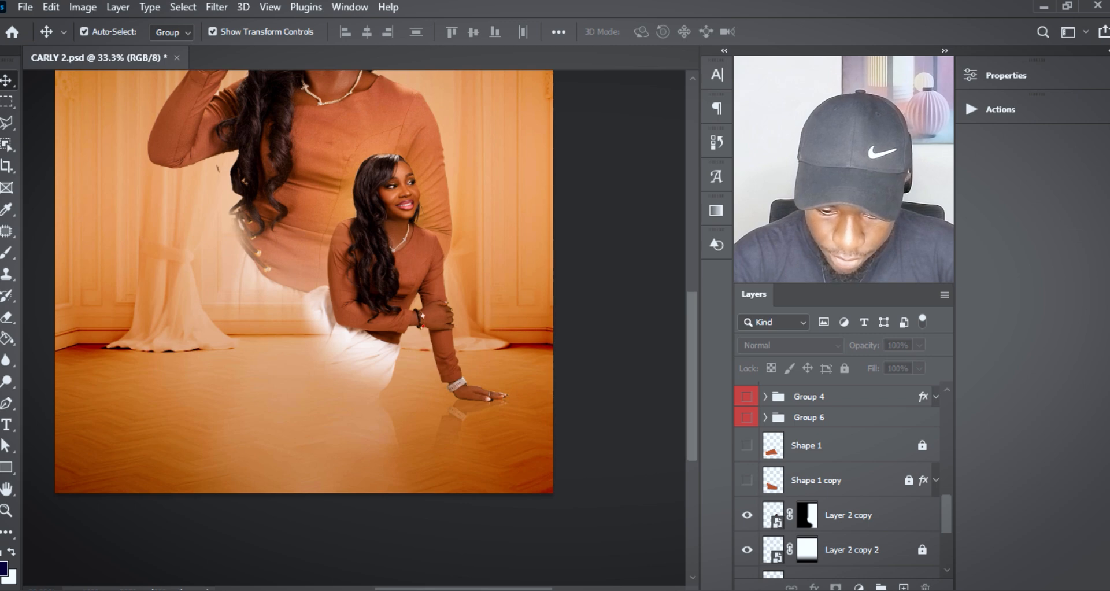
left_click(848, 516)
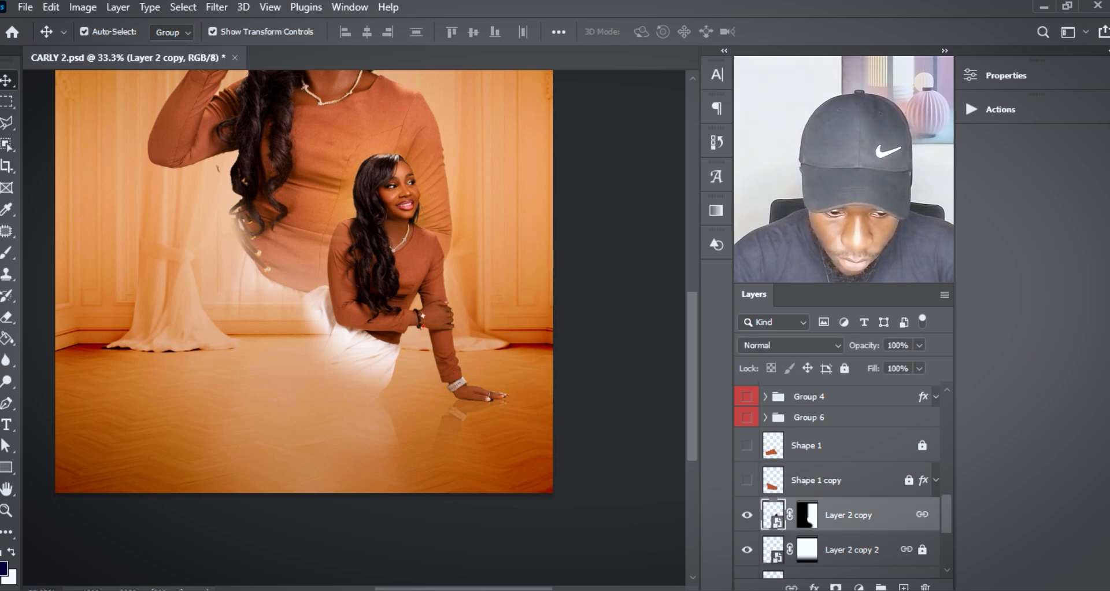
left_click_drag(364, 267, 366, 267)
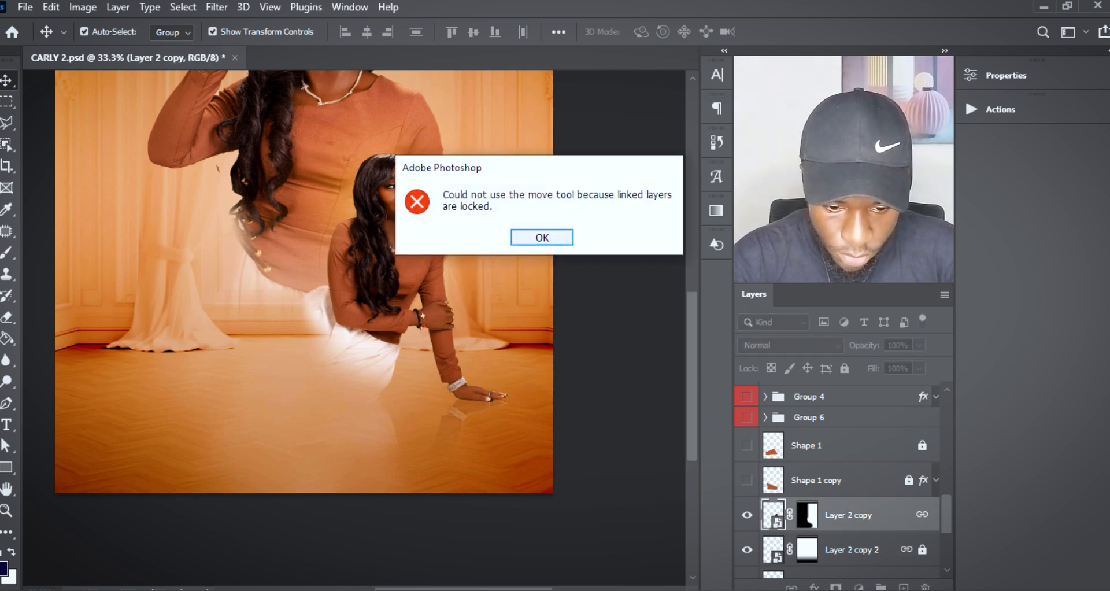
key("Return")
Unlock the linked reflection layer, Layer 2 copy 2, and hide it.
scroll(839, 480, "down", 4)
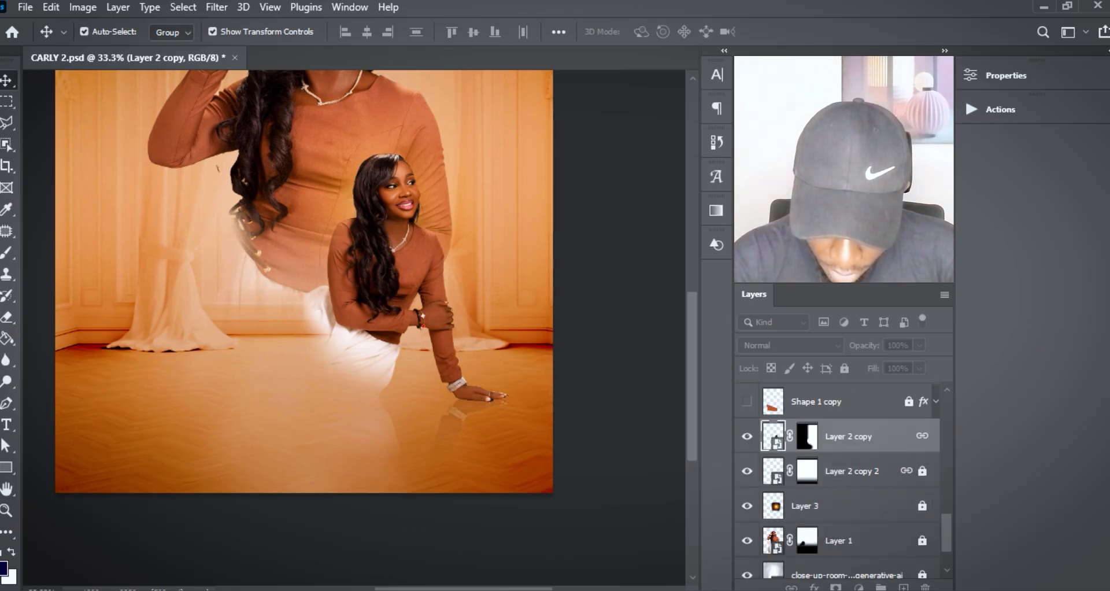
scroll(839, 480, "up", 2)
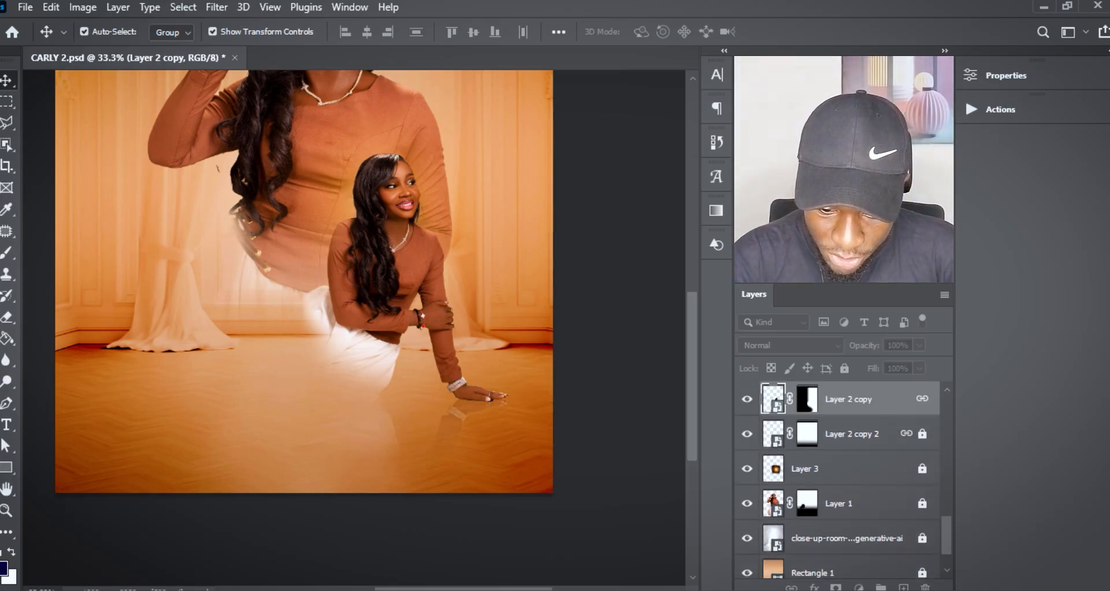
left_click(922, 477)
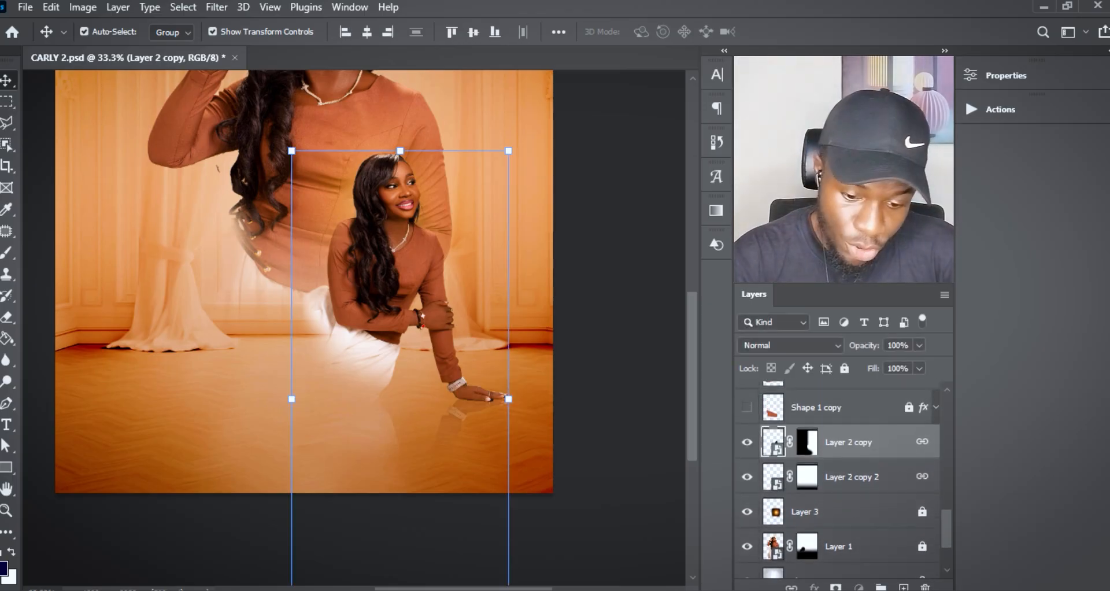
left_click(879, 477)
left_click(747, 477)
left_click(747, 477)
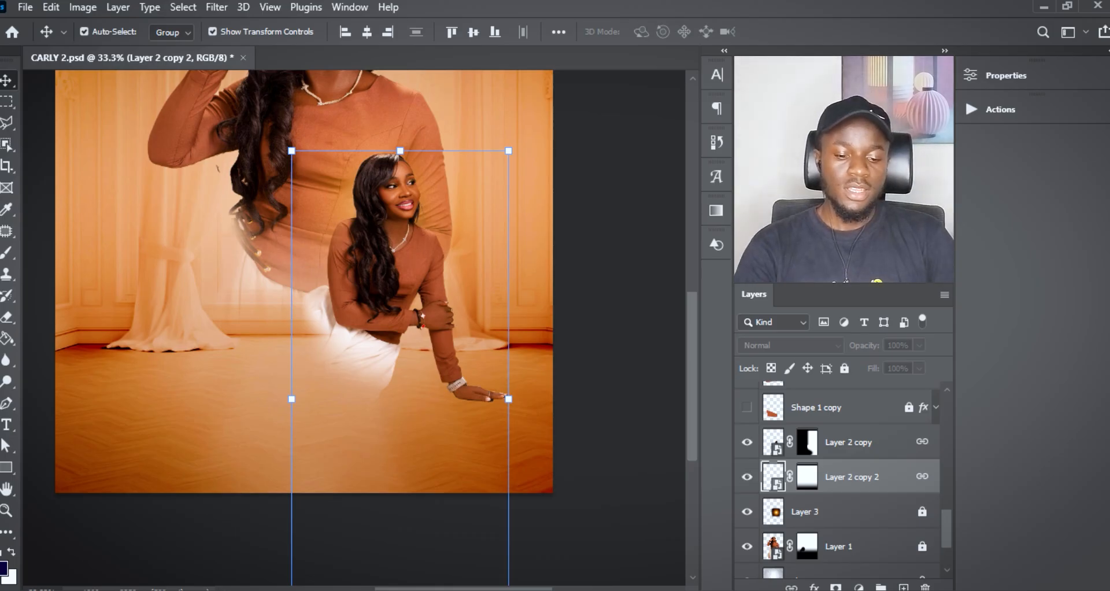
left_click(867, 443)
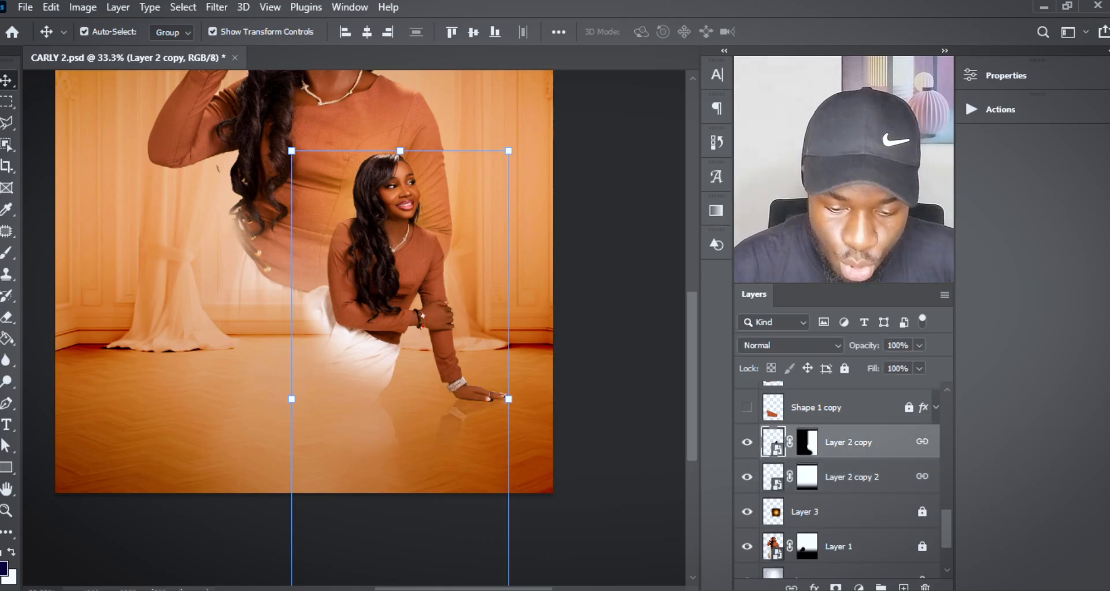
left_click(747, 477)
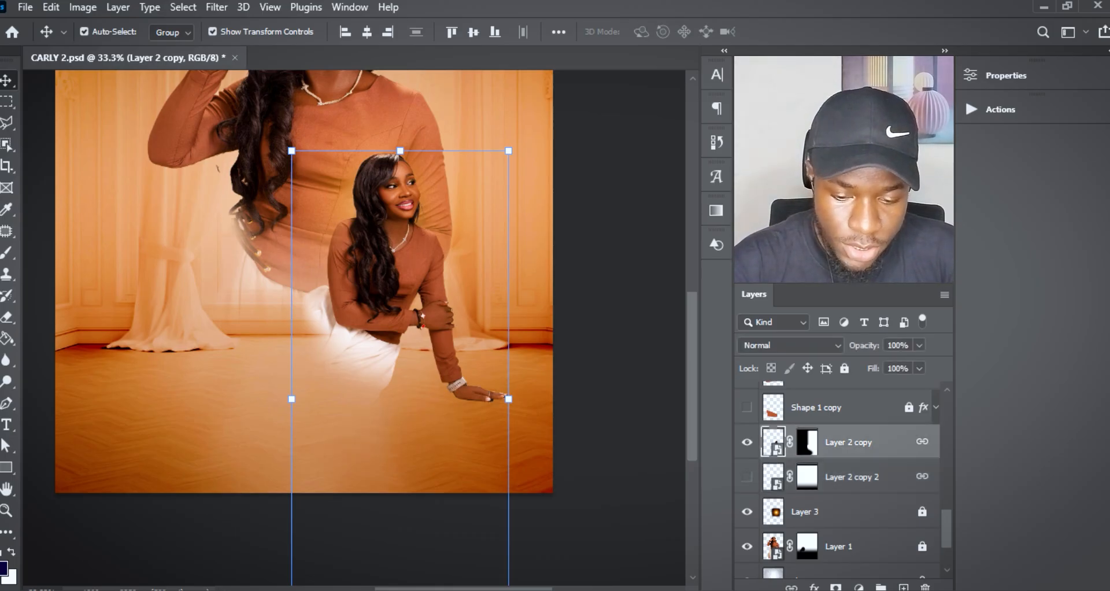
Disable the layer mask of Layer 2 copy to view the unmasked portrait, and enable the mask again.
left_click(807, 442)
right_click(806, 442)
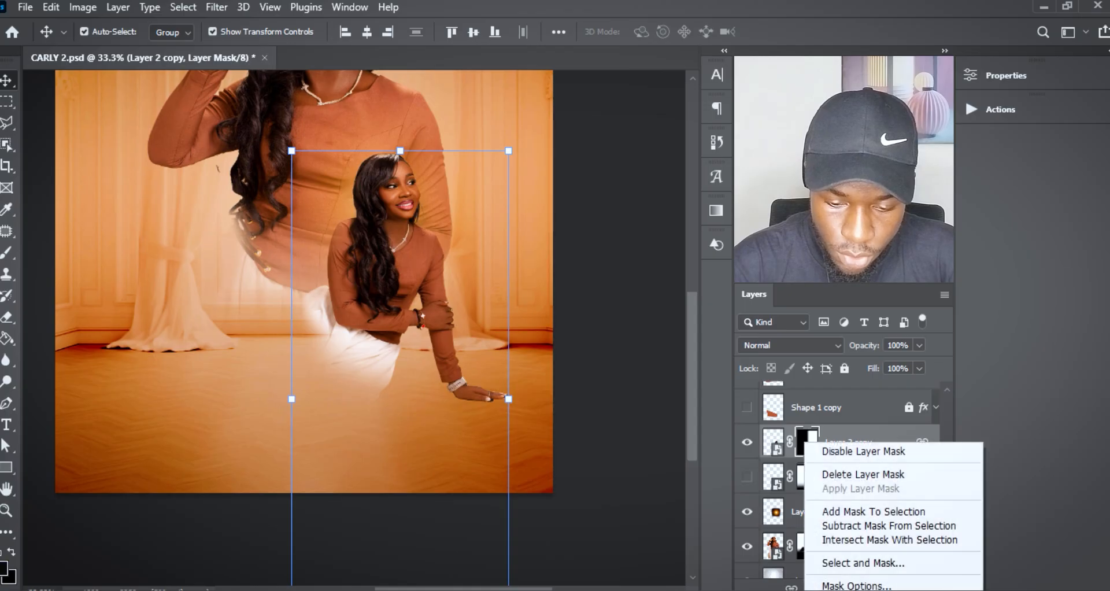
left_click(809, 450)
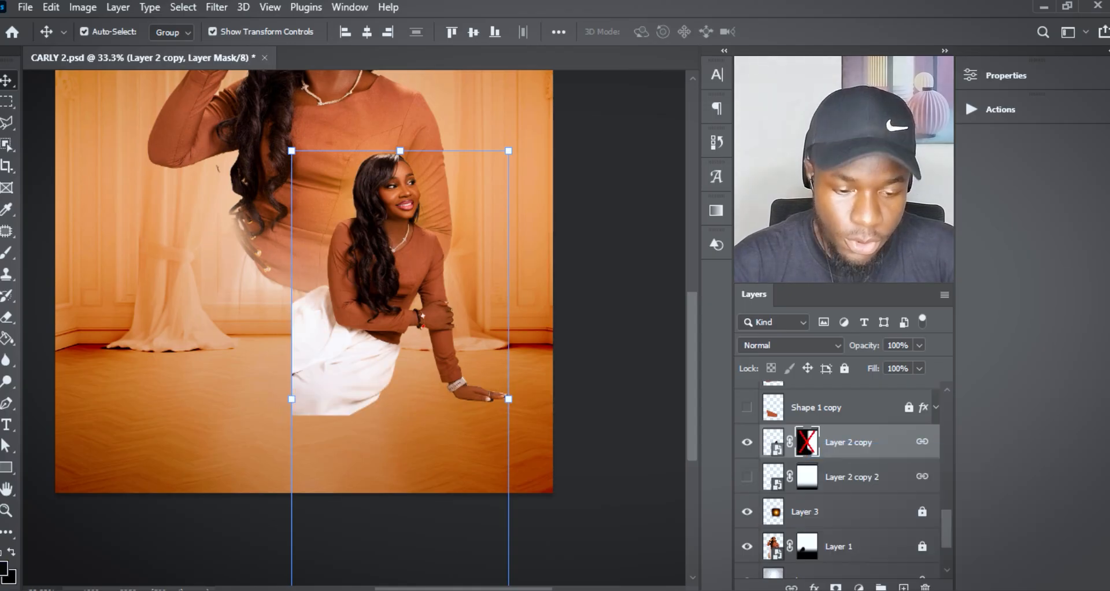
left_click(622, 347)
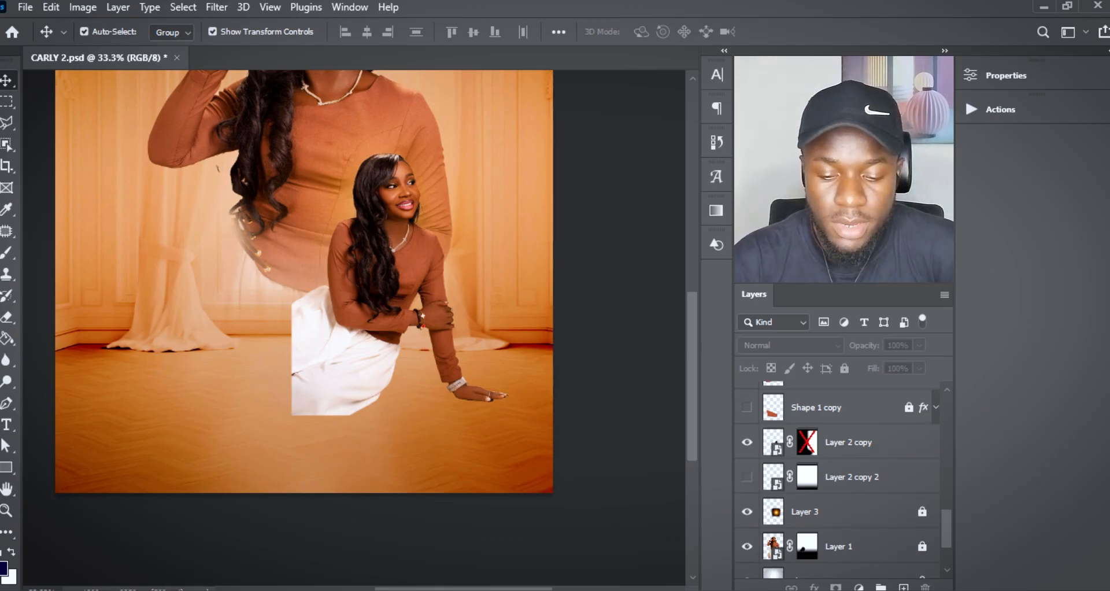
right_click(808, 442)
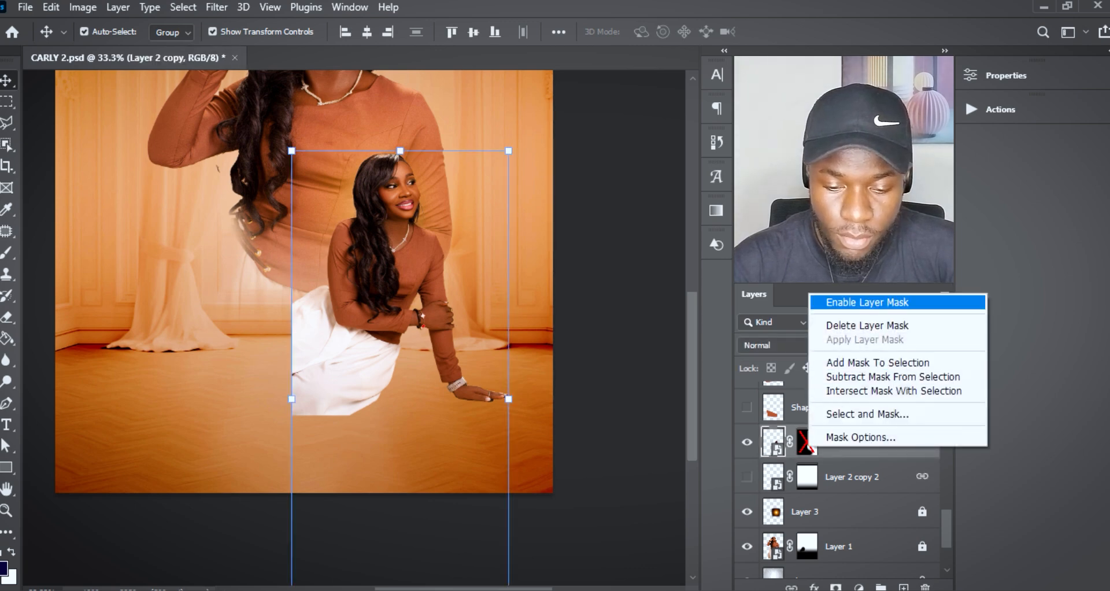
left_click(868, 301)
left_click(393, 277)
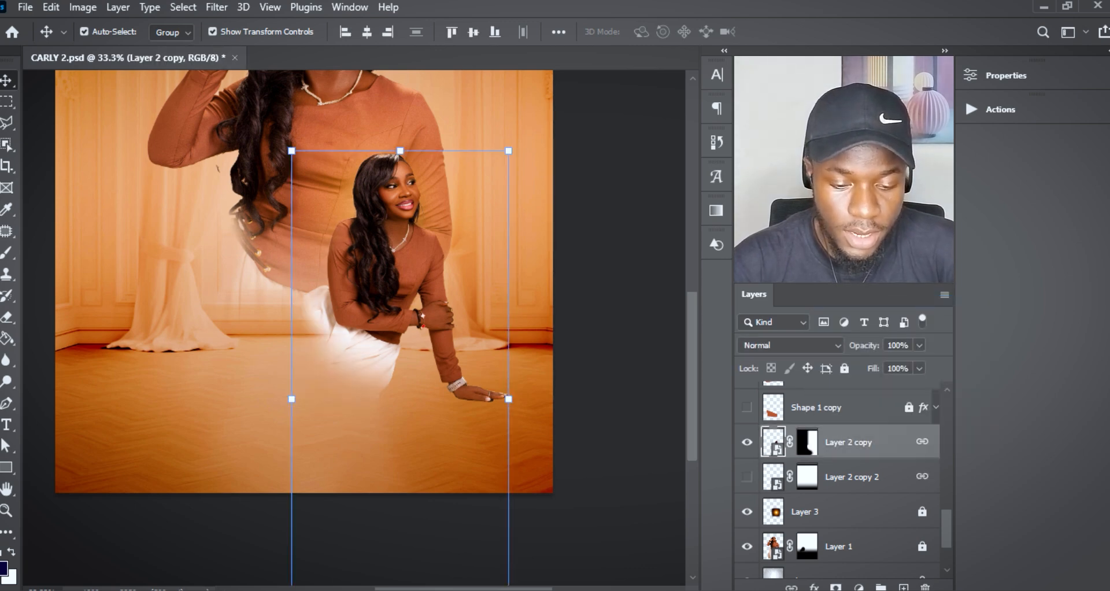
Duplicate the smaller portrait layer, Layer 2 copy, and unlink the duplicate from the other layers.
key("ctrl+j")
left_click_drag(382, 296, 281, 350)
key("ctrl+z")
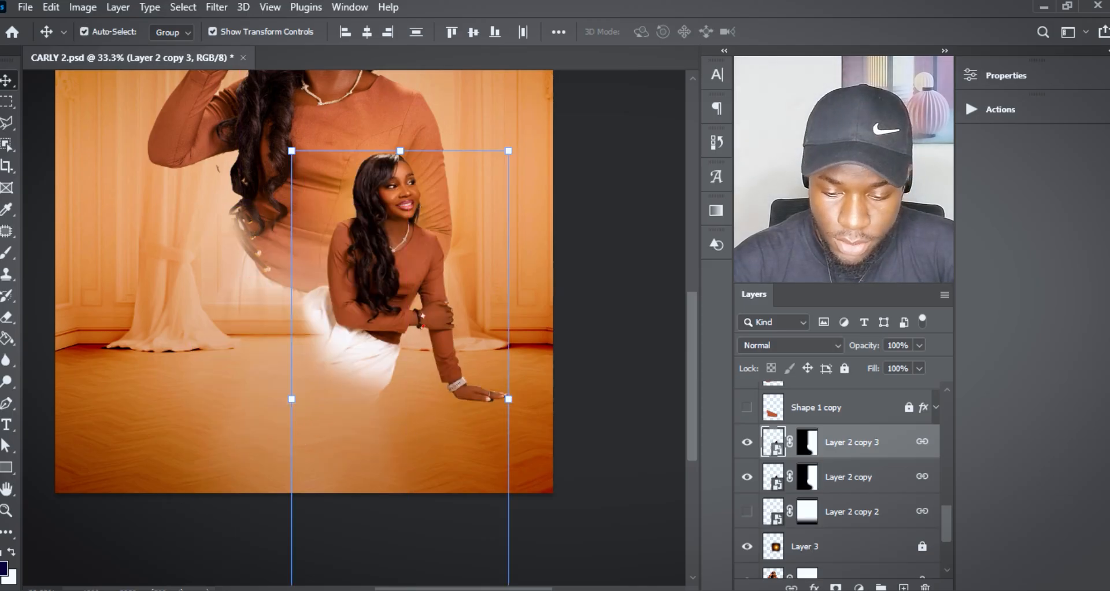
right_click(922, 442)
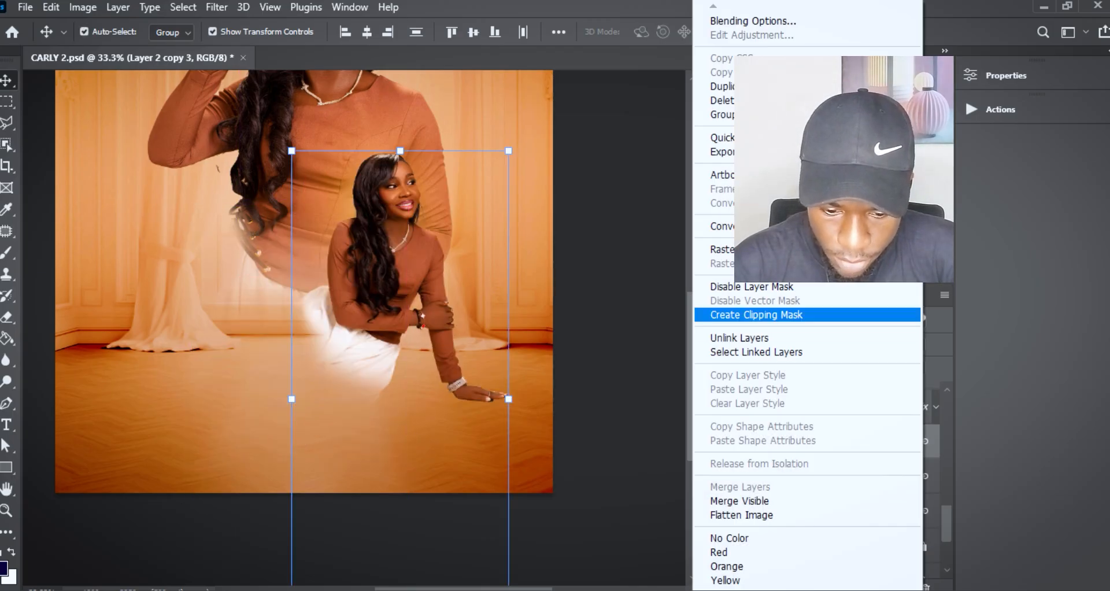
left_click(751, 338)
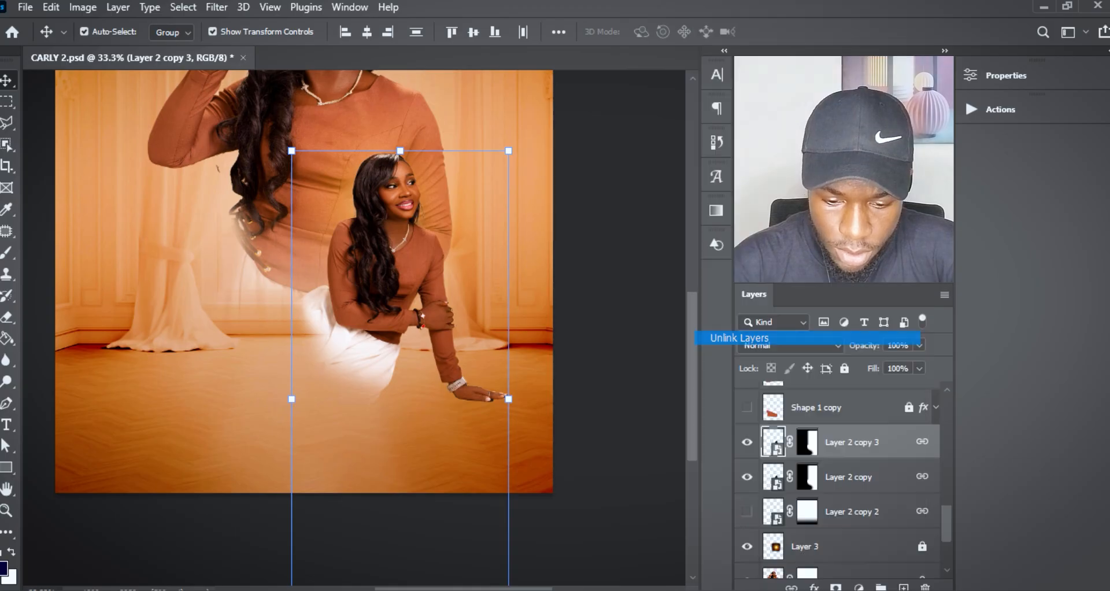
left_click(610, 278)
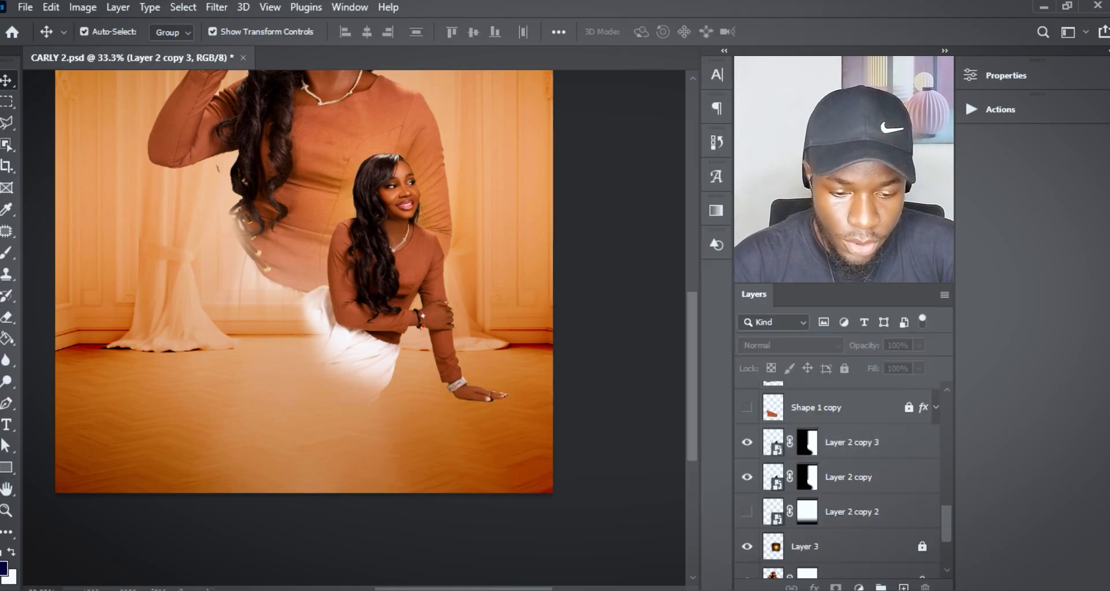
Rotate the duplicate portrait 180°, flip it horizontally and place it directly below the original so that the hands meet.
left_click_drag(419, 241, 343, 290)
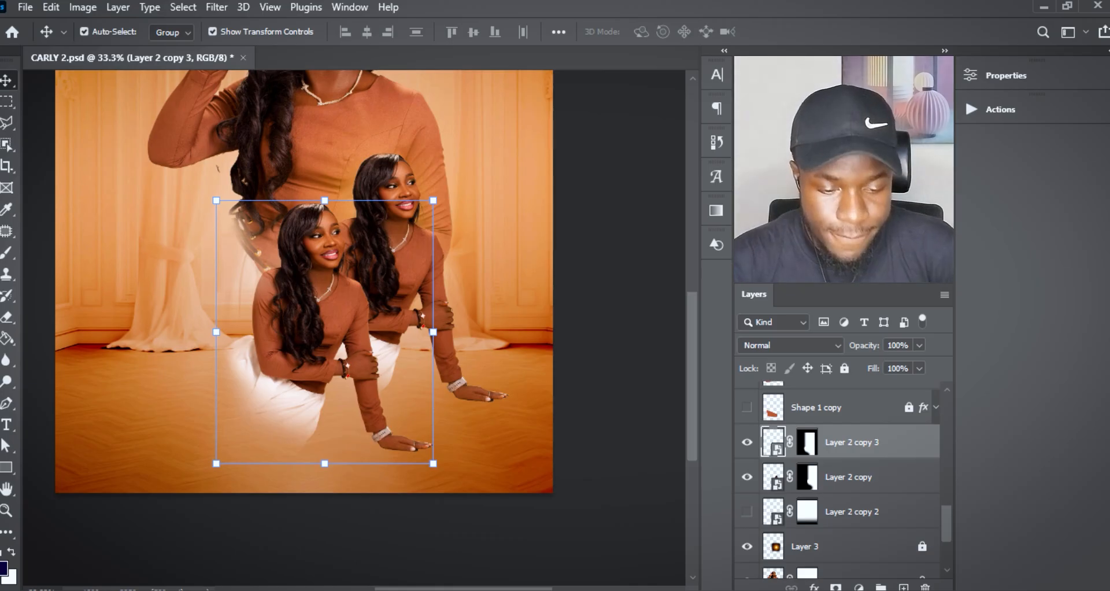
left_click_drag(454, 355, 336, 498)
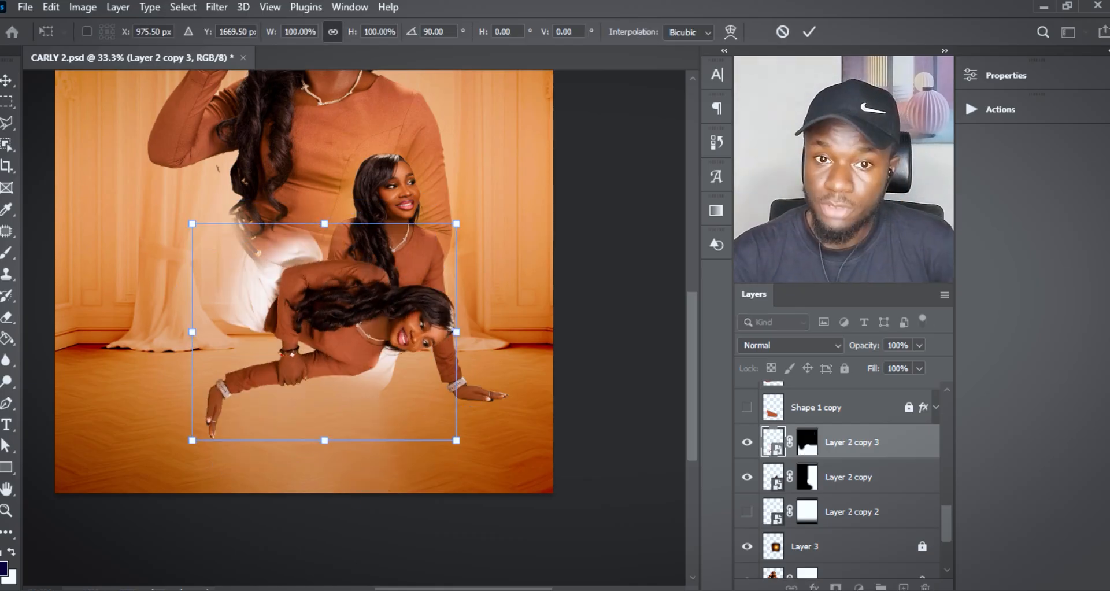
left_click_drag(333, 473, 124, 315)
right_click(104, 352)
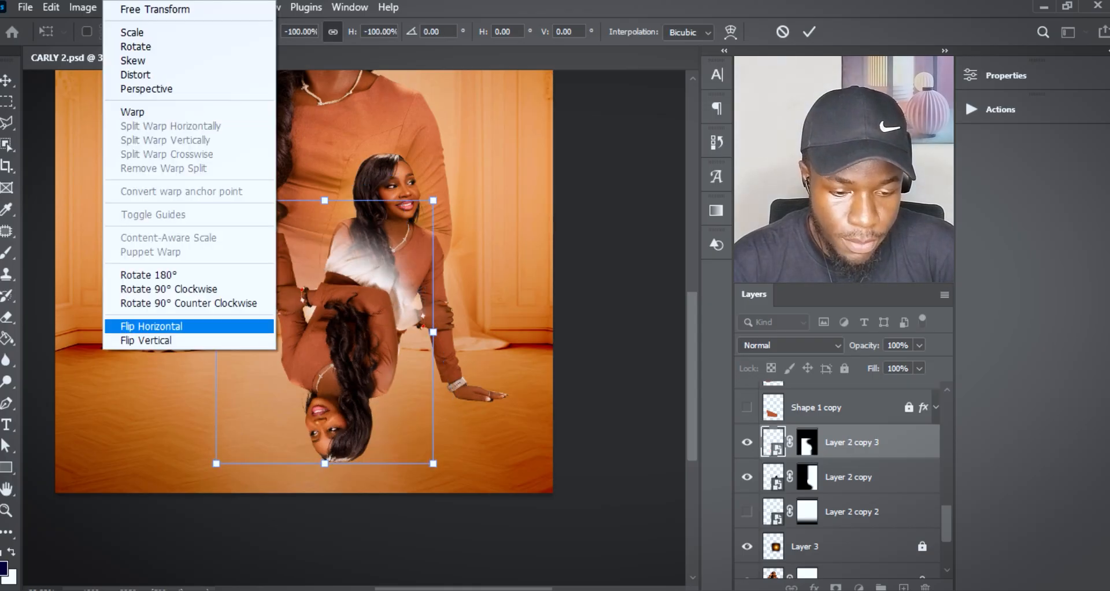
left_click(151, 326)
left_click_drag(347, 302, 393, 479)
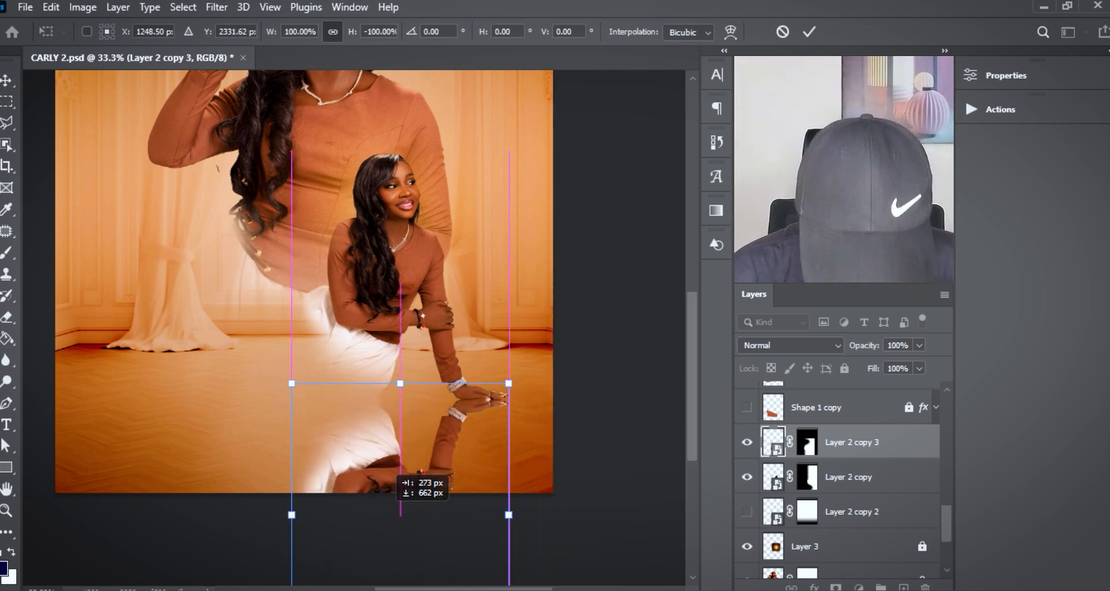
key("Return")
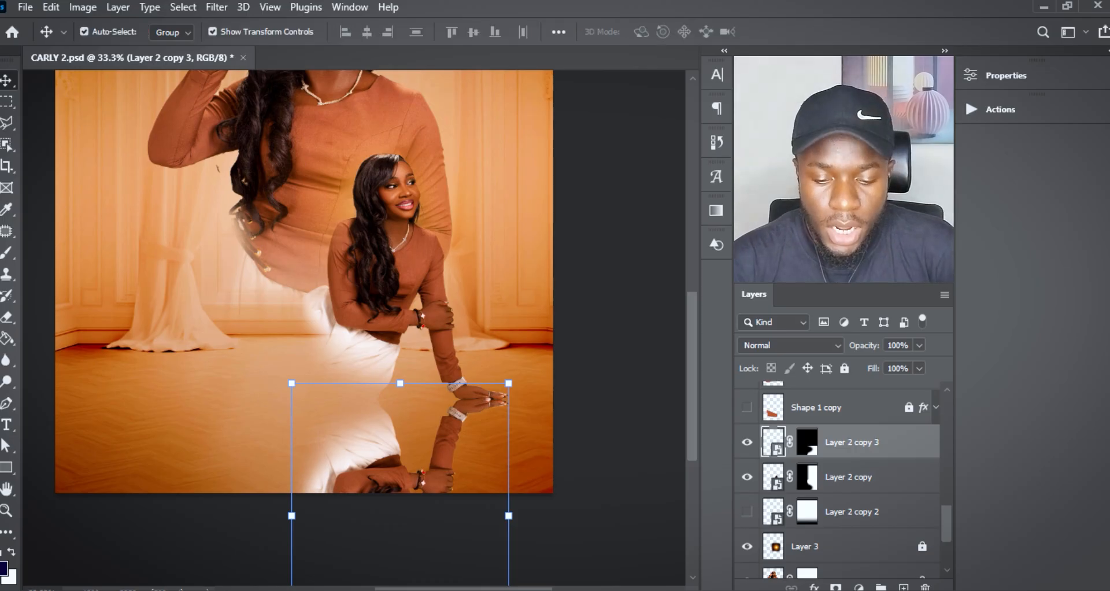
Fade the lower part of the flipped portrait into the floor by erasing on its layer mask with a 900 px soft Eraser.
left_click(807, 443)
key("e")
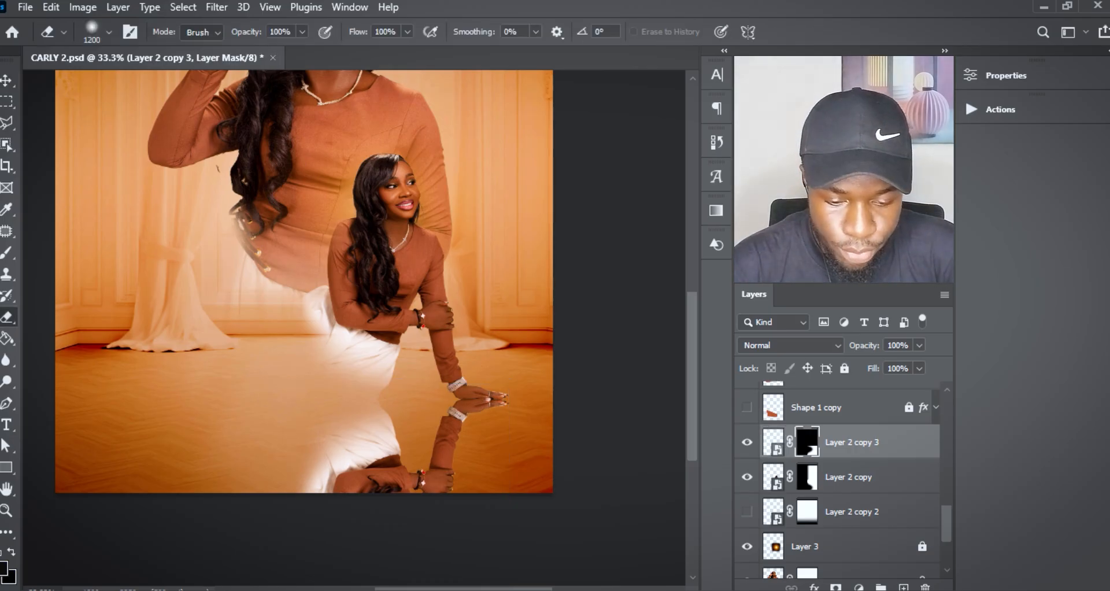
key("bracketleft")
key("bracketleft")
key("bracketleft")
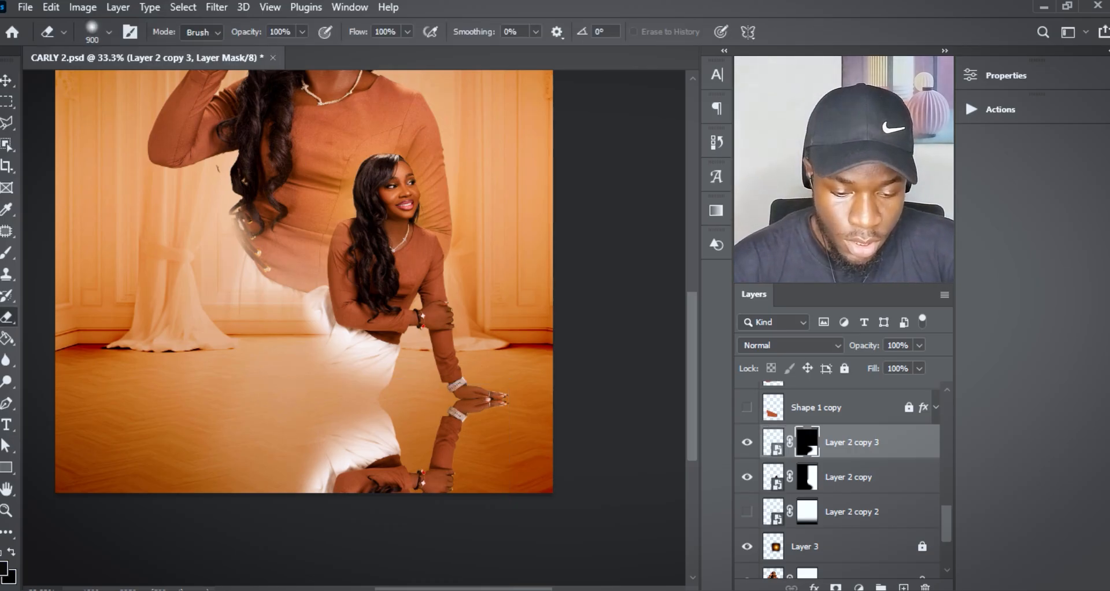
mouse_move(313, 503)
left_mouse_down()
mouse_move(375, 506)
mouse_move(509, 483)
left_mouse_up()
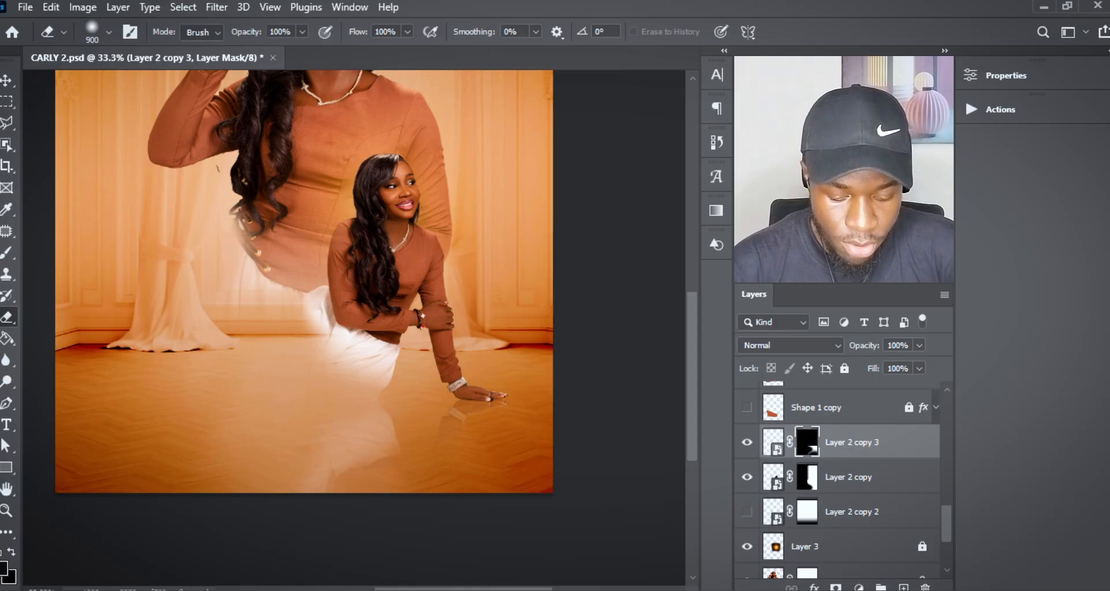
Delete the flipped demo portrait layer, Layer 2 copy 3, and show the original reflection layer, Layer 2 copy 2.
key("v")
key("Delete")
key("Delete")
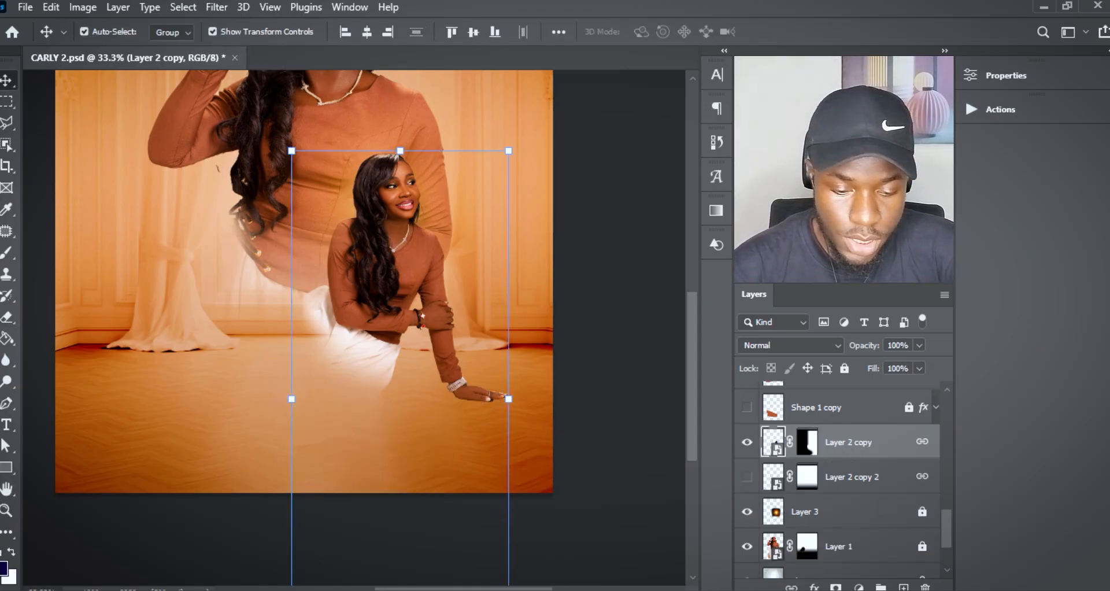
left_click(747, 477)
left_click(626, 399)
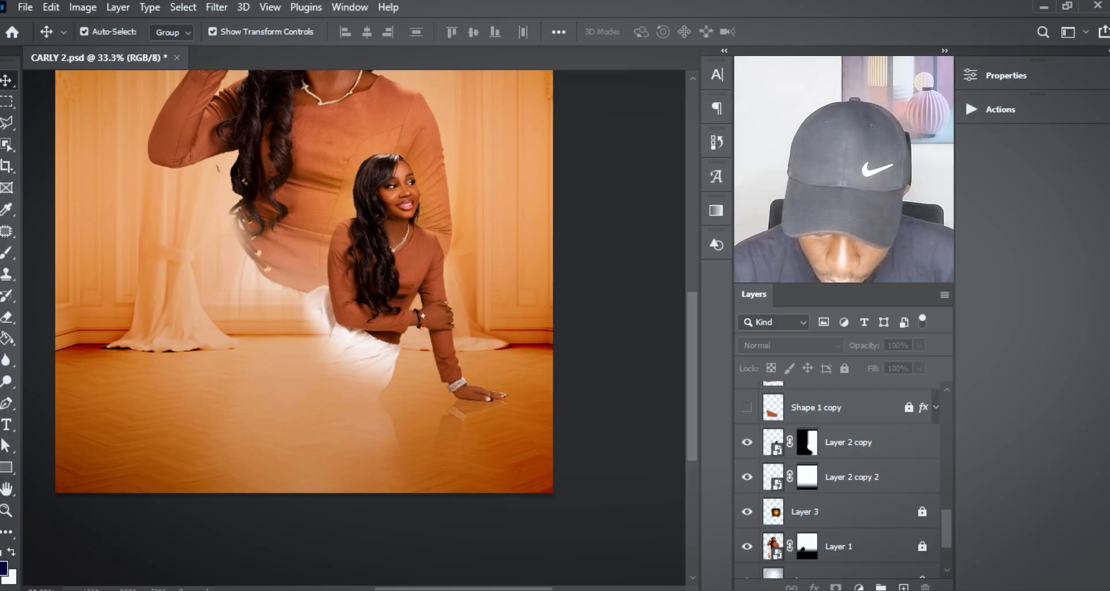
Show the Shape 1 copy and Shape 1 layers behind the title area, and select Shape 1.
scroll(838, 480, "up", 3)
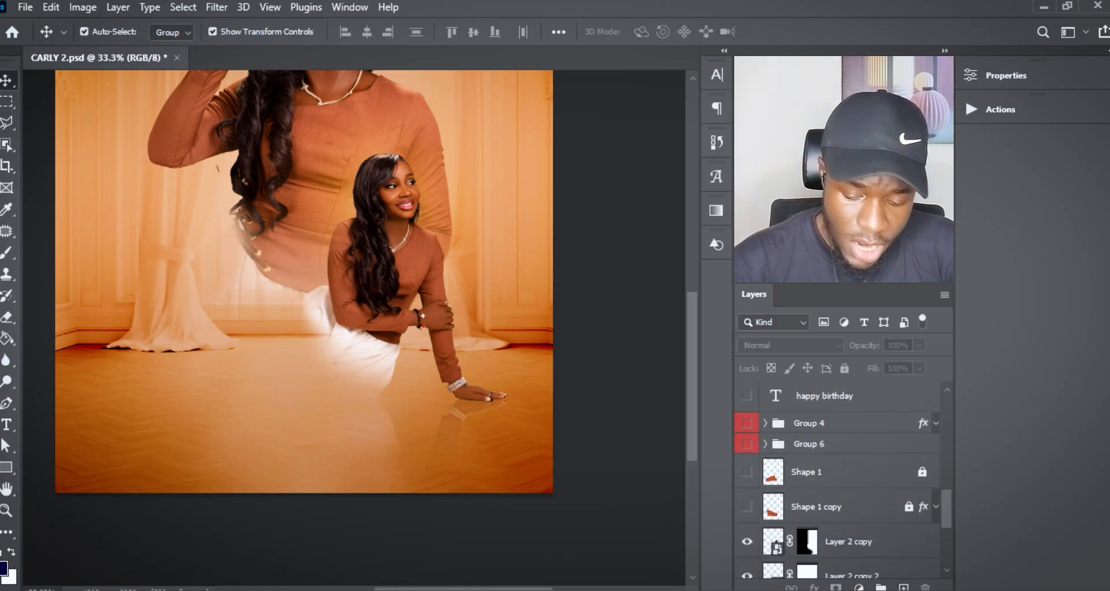
key("h")
left_click_drag(323, 231, 406, 336)
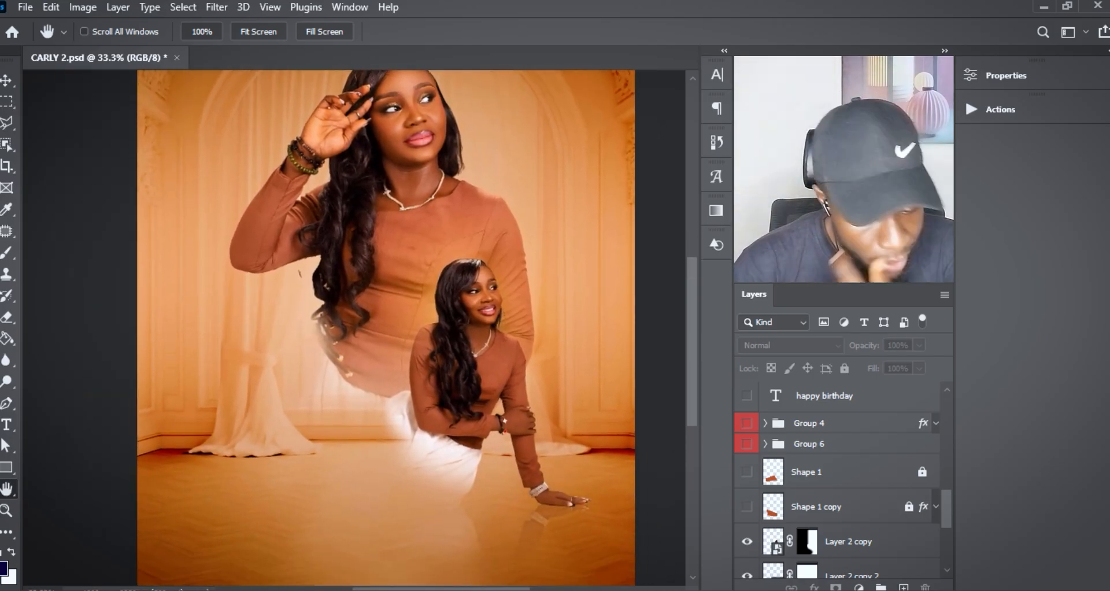
left_click(747, 507)
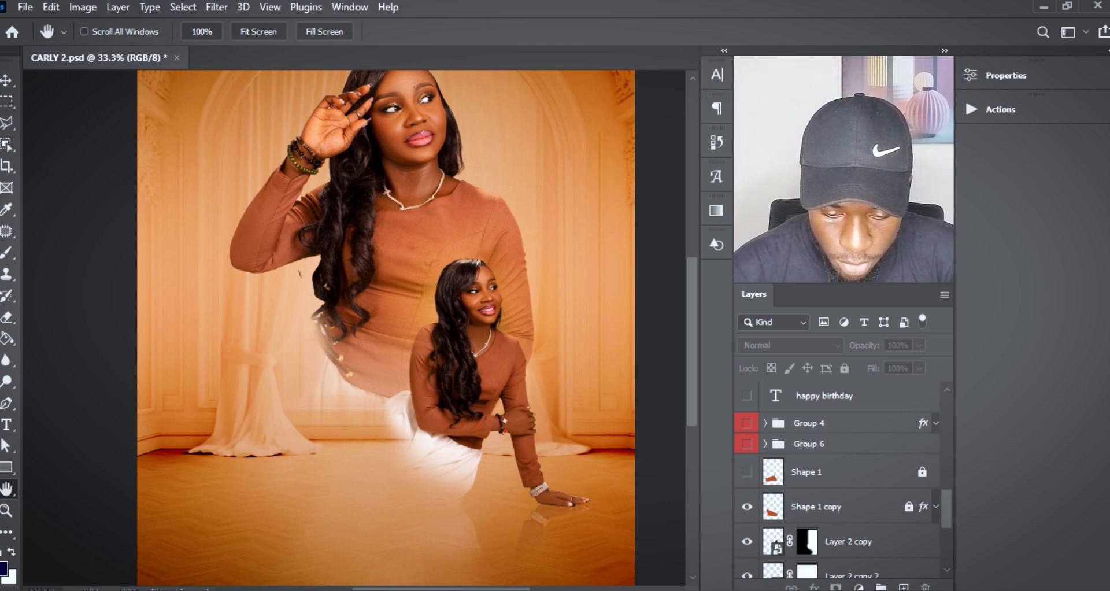
left_click(747, 472)
left_click(806, 472)
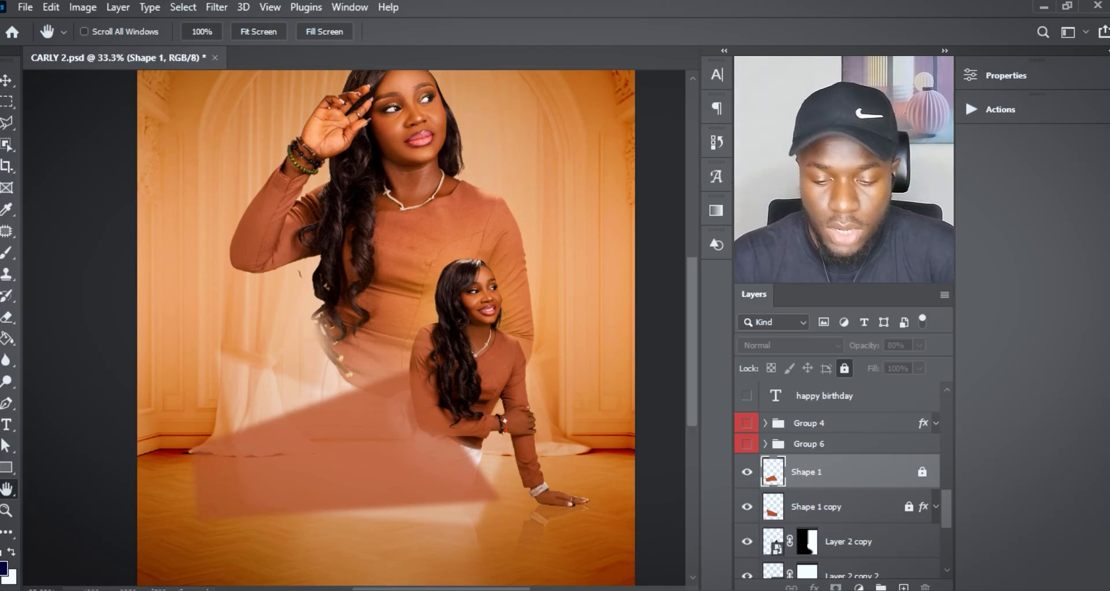
Show Group 6 with the framed photo, expand it and select its FRAME GOLD layer.
left_click(747, 444)
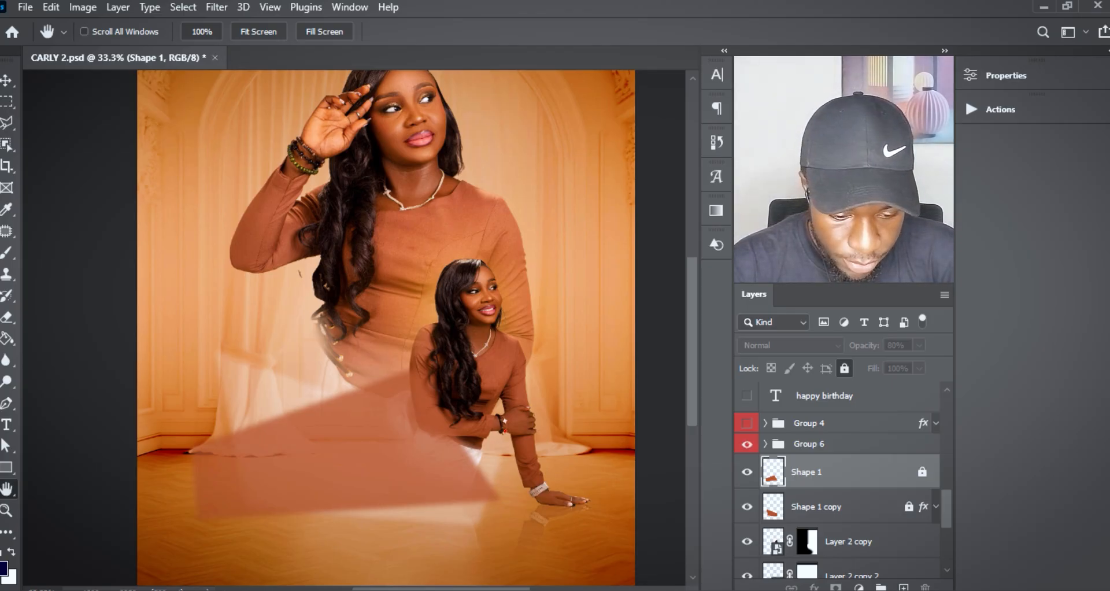
left_click(809, 444)
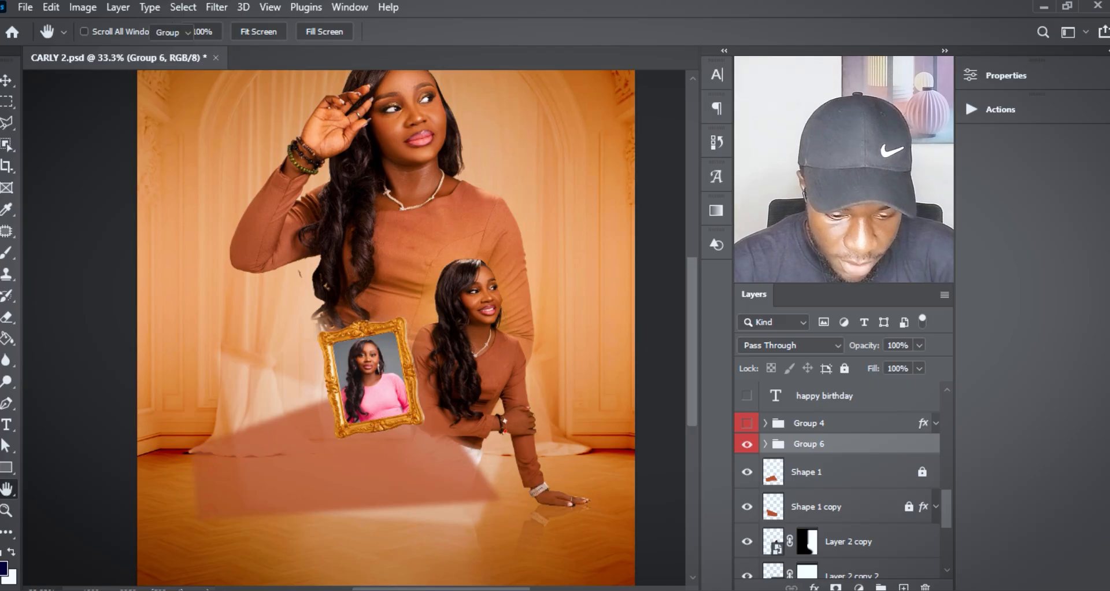
key("v")
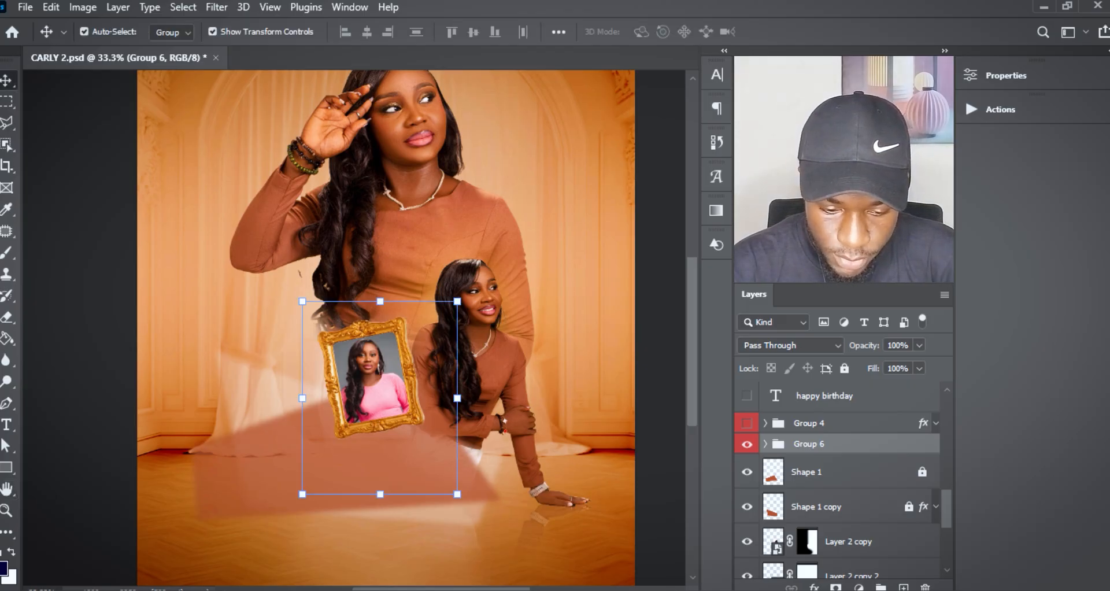
left_click(766, 444)
left_click(863, 472)
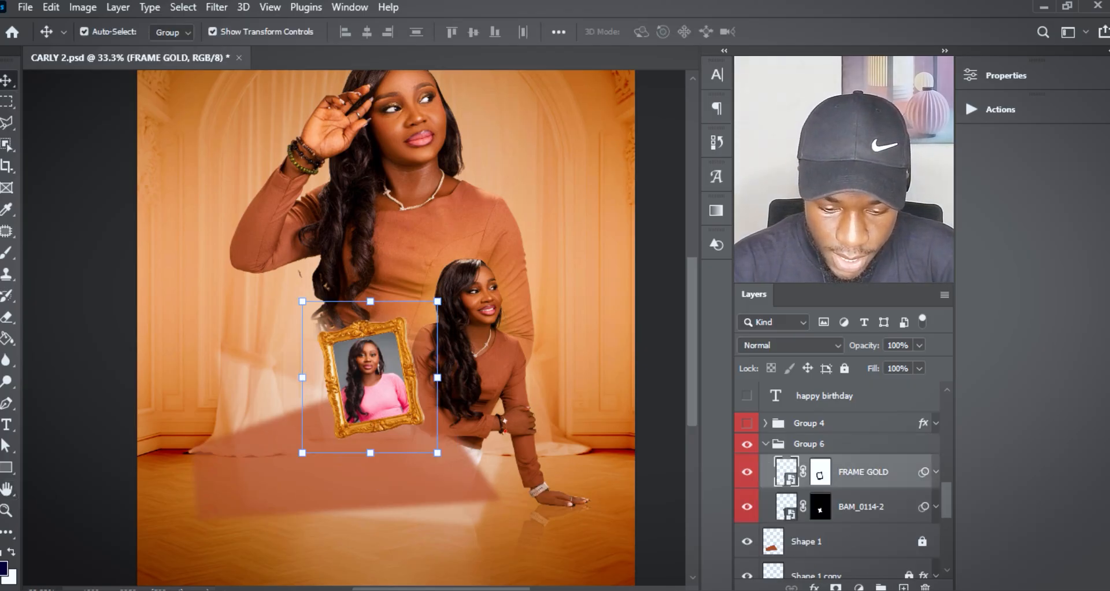
Hide and reshow the FRAME GOLD and BAM_0114-2 layers one at a time to examine the framed photo, and collapse Group 6.
left_click(747, 472)
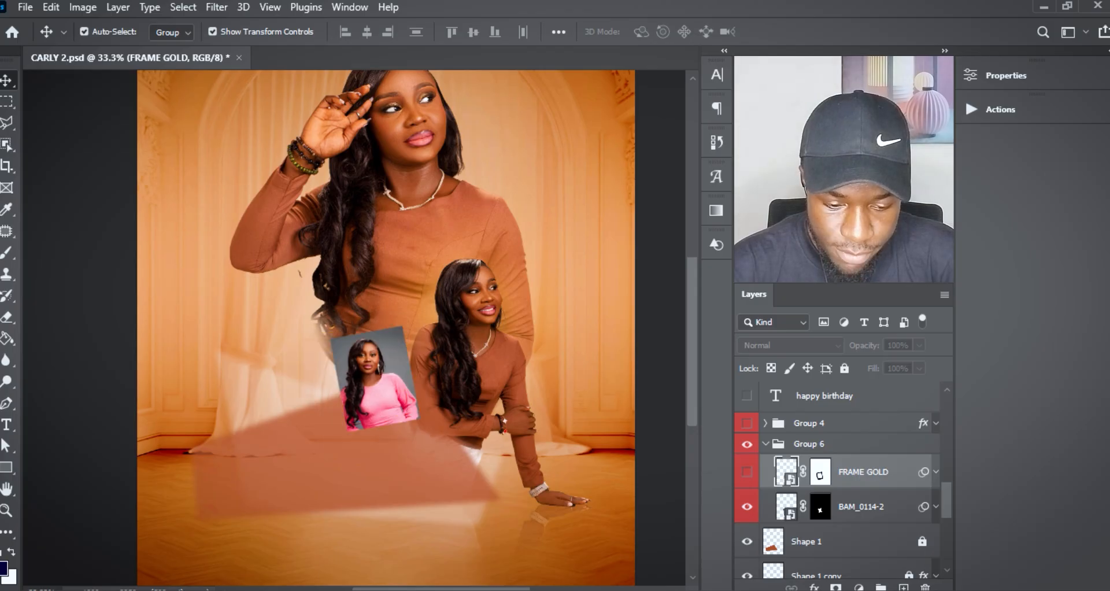
left_click(747, 471)
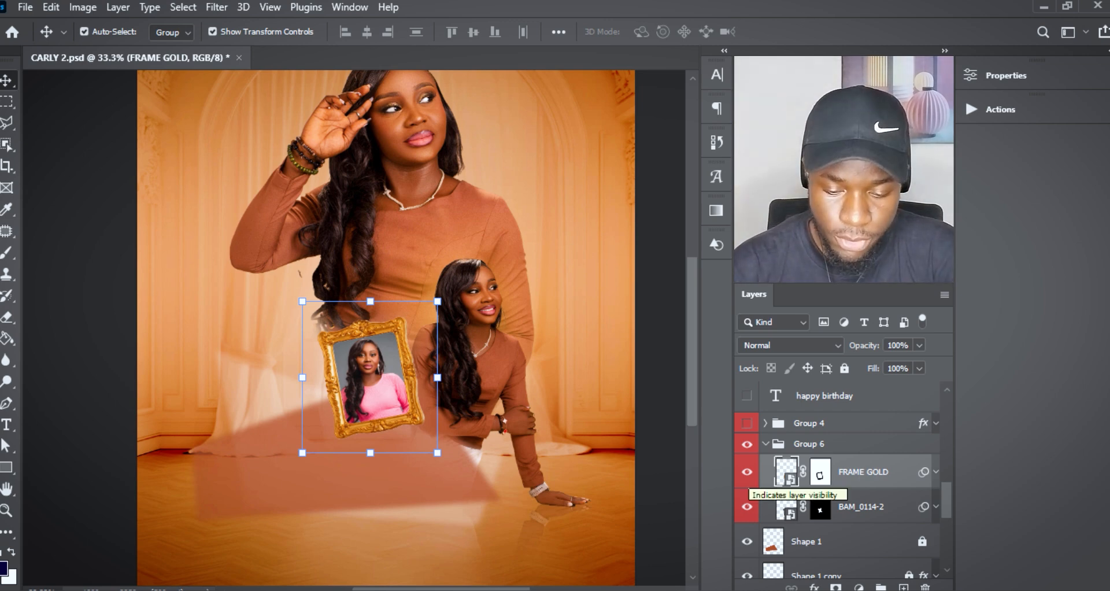
left_click(747, 472)
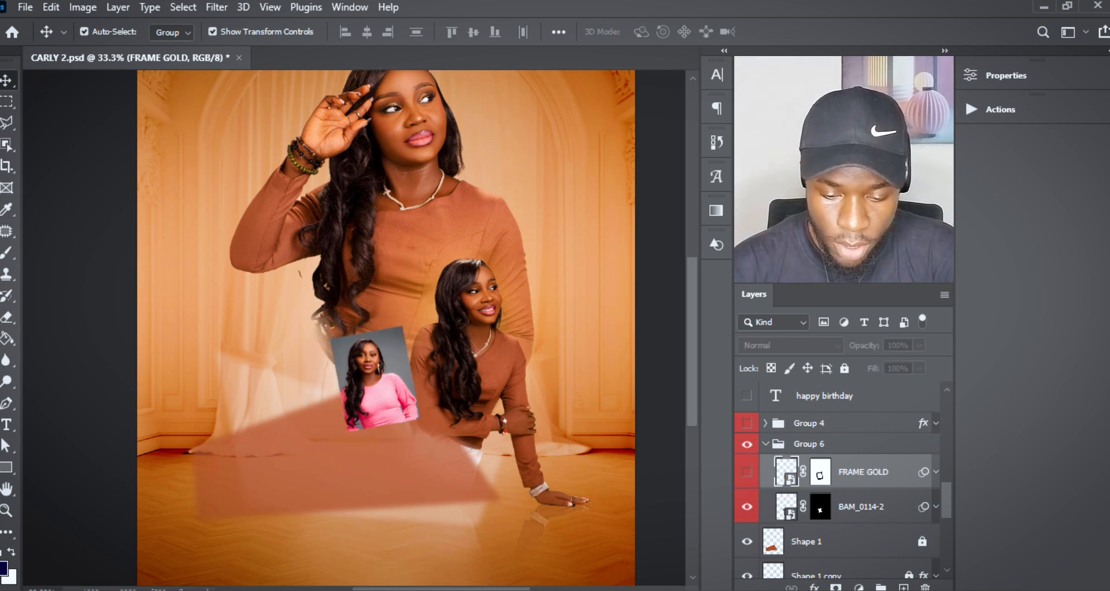
left_click(747, 472)
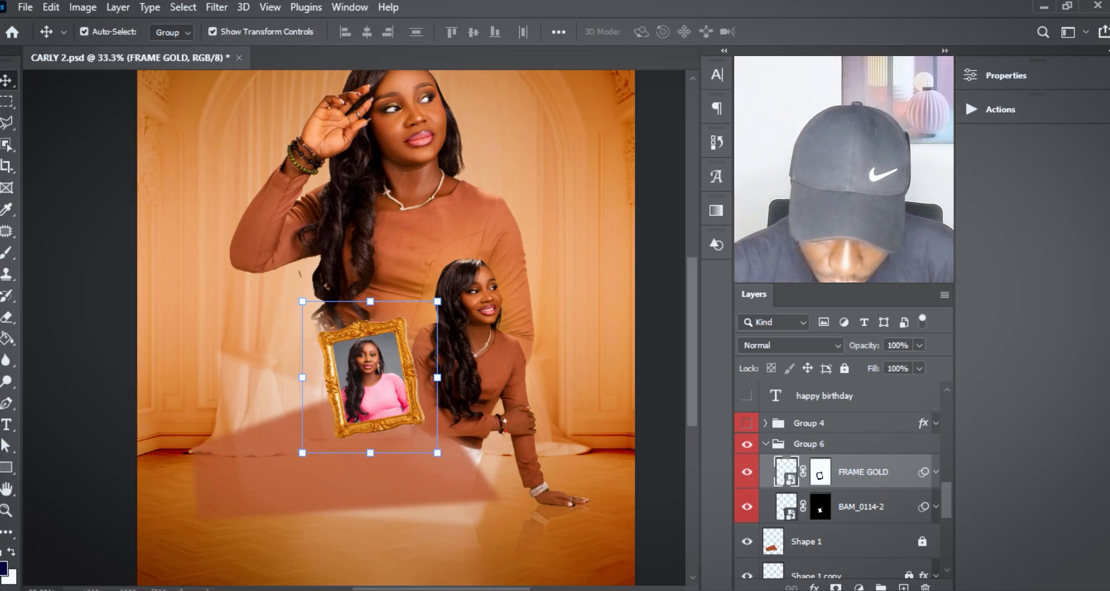
left_click(747, 506)
left_click(747, 507)
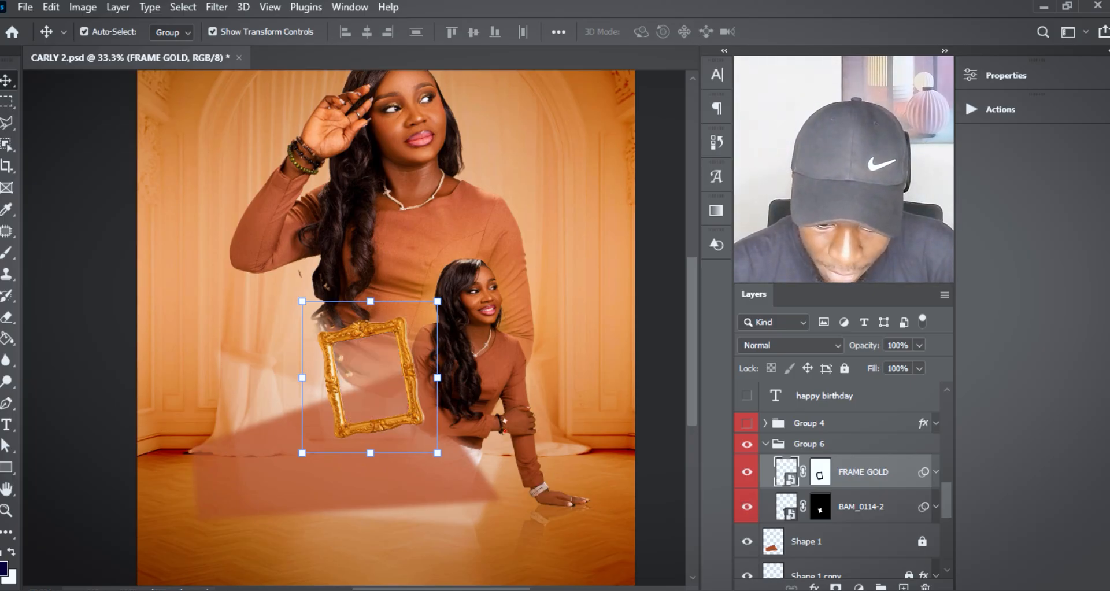
left_click(747, 472)
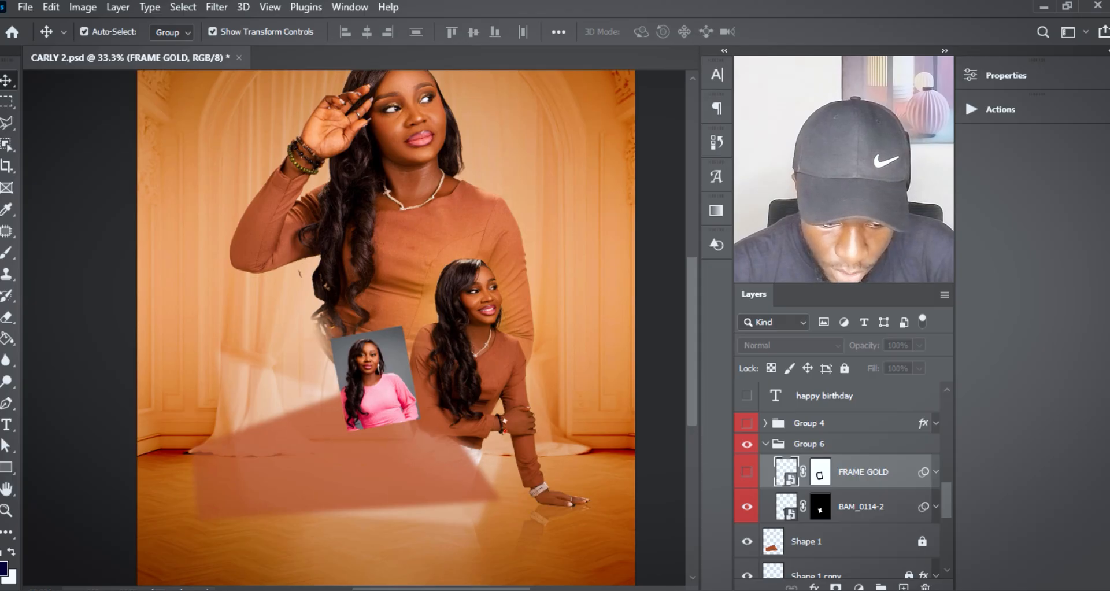
left_click(747, 472)
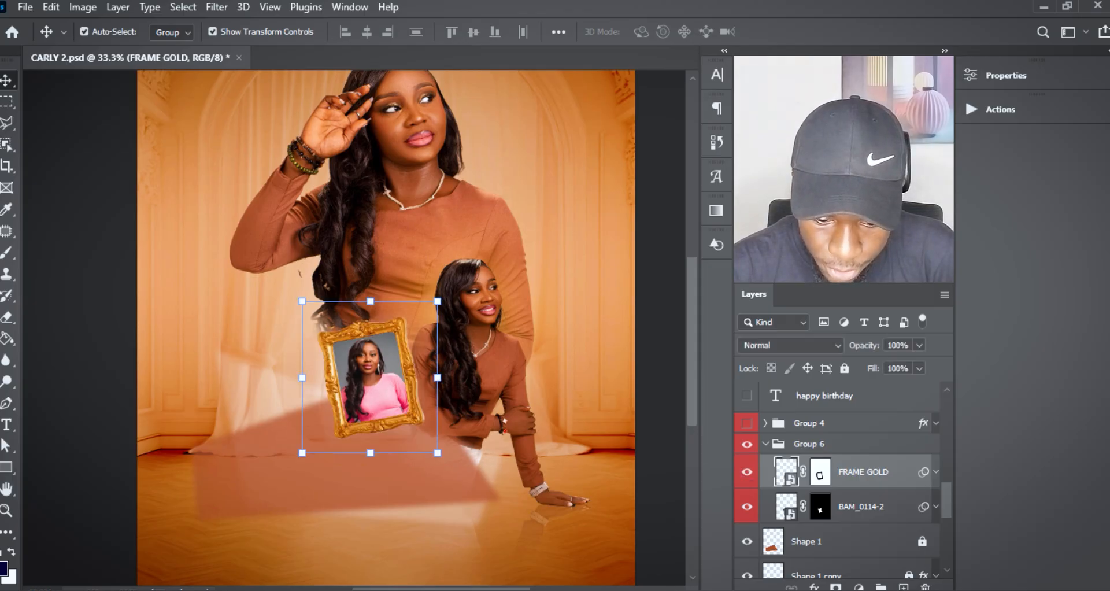
left_click(766, 445)
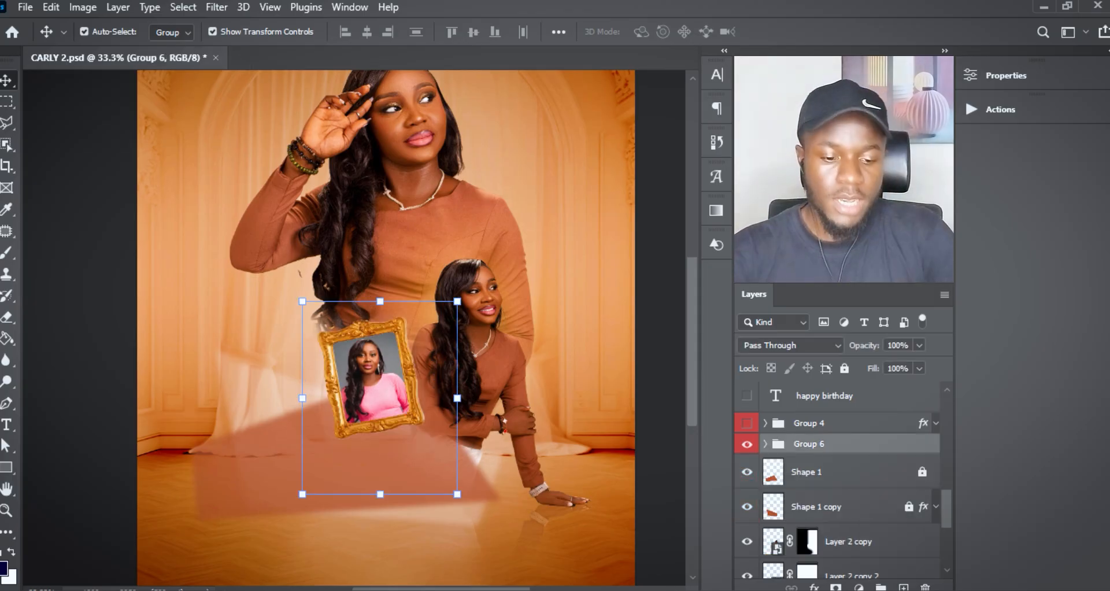
Show Group 4, the large name title across the lower part of the flyer, and select it.
left_click_drag(233, 482, 208, 482)
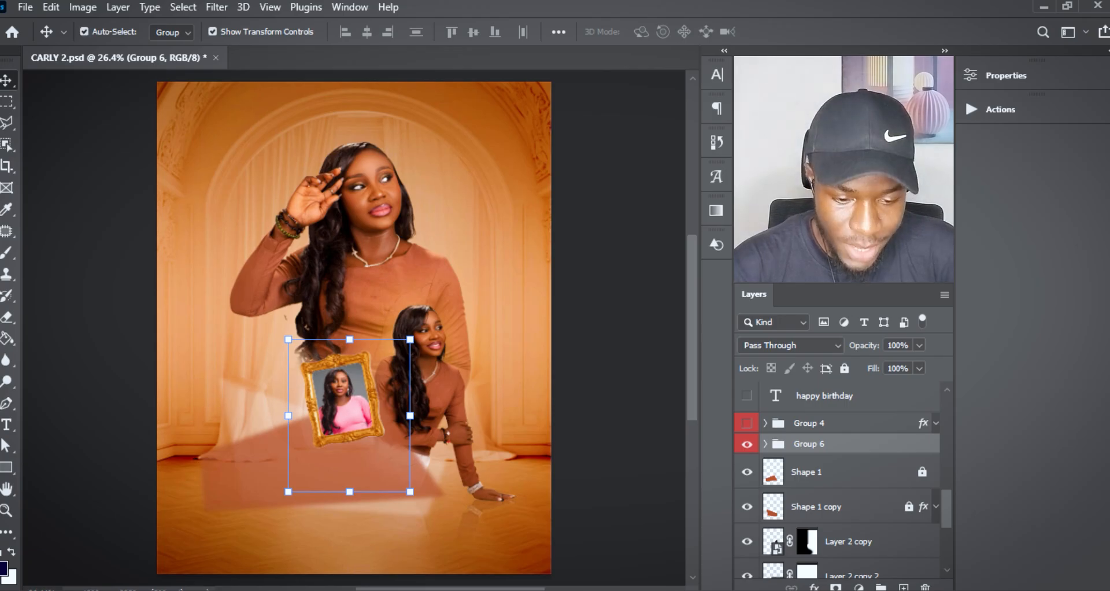
left_click(619, 370)
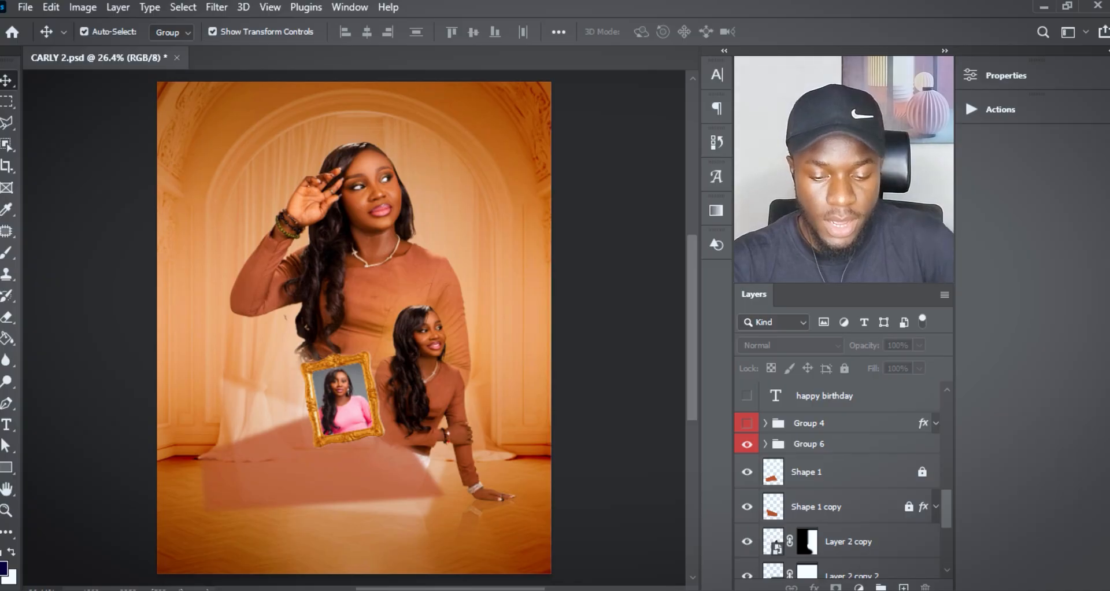
left_click(747, 424)
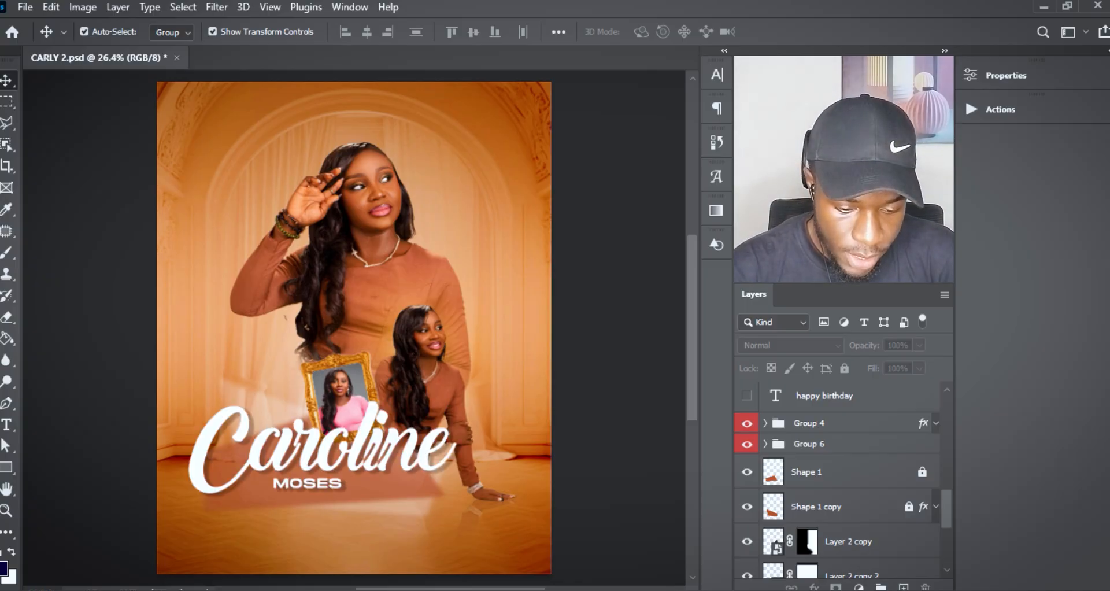
left_click(341, 451)
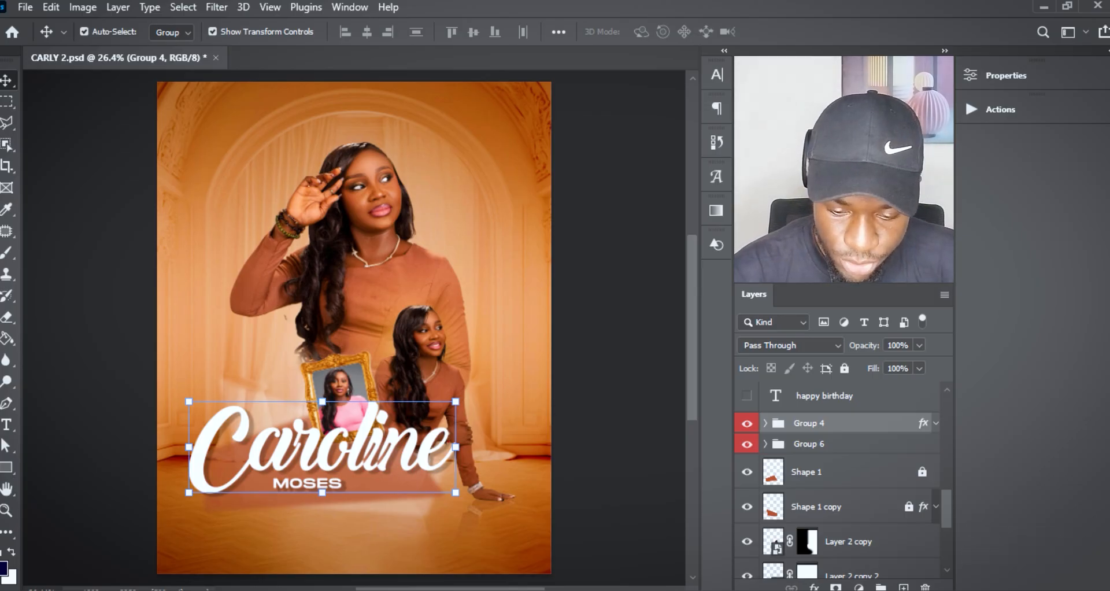
Show the happy birthday heading layer and the date in Group 3, and inspect the date lettering up close.
left_click(747, 396)
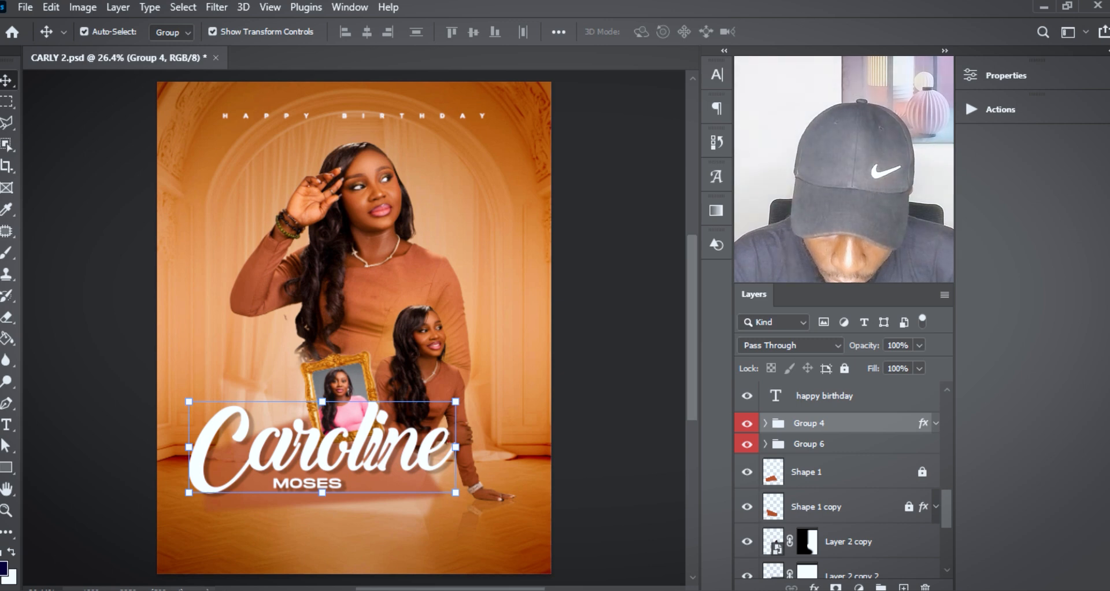
scroll(838, 482, "up", 3)
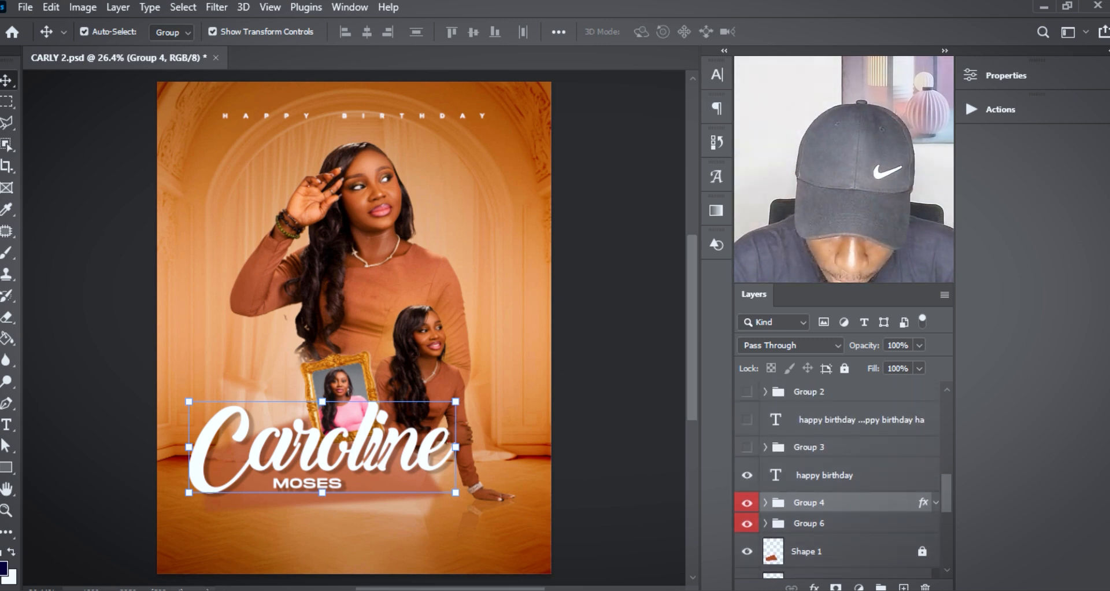
left_click(747, 447)
left_click(624, 394)
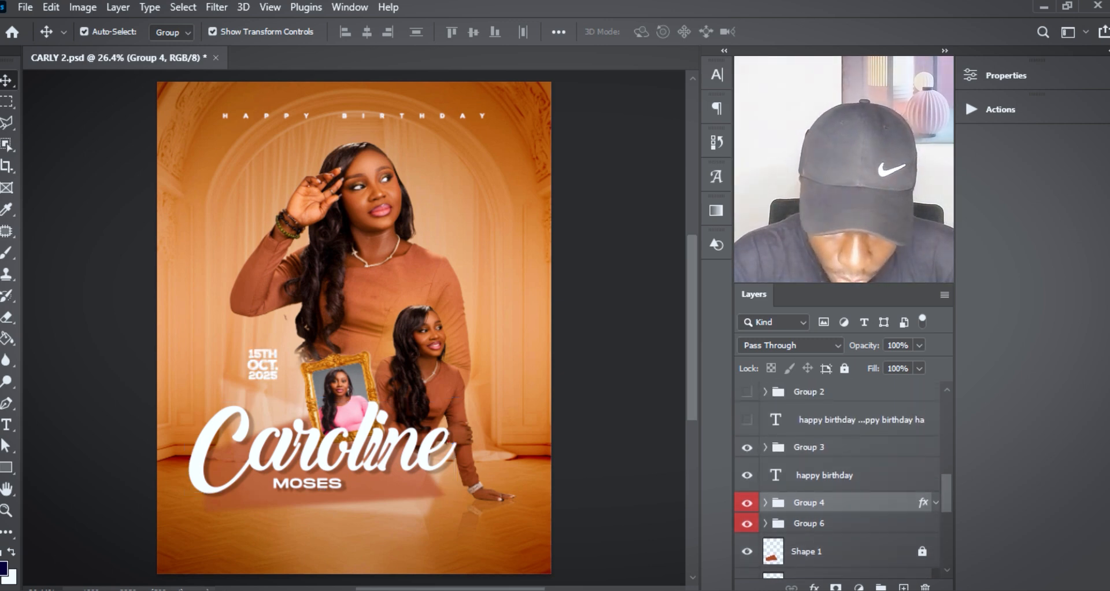
key("z")
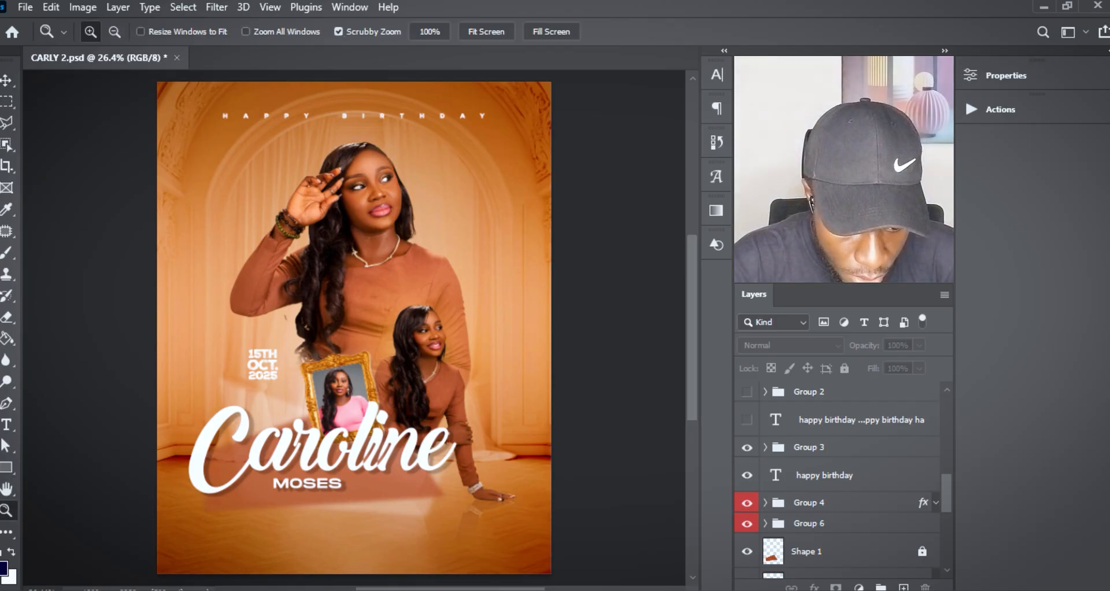
left_click(272, 369)
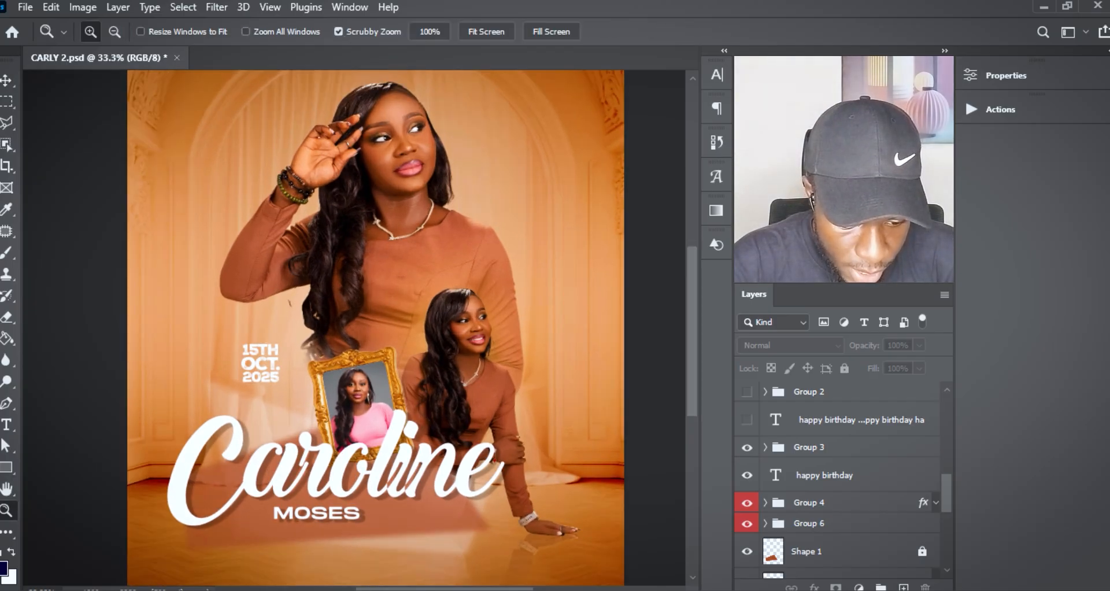
left_click(272, 371)
left_click(272, 373)
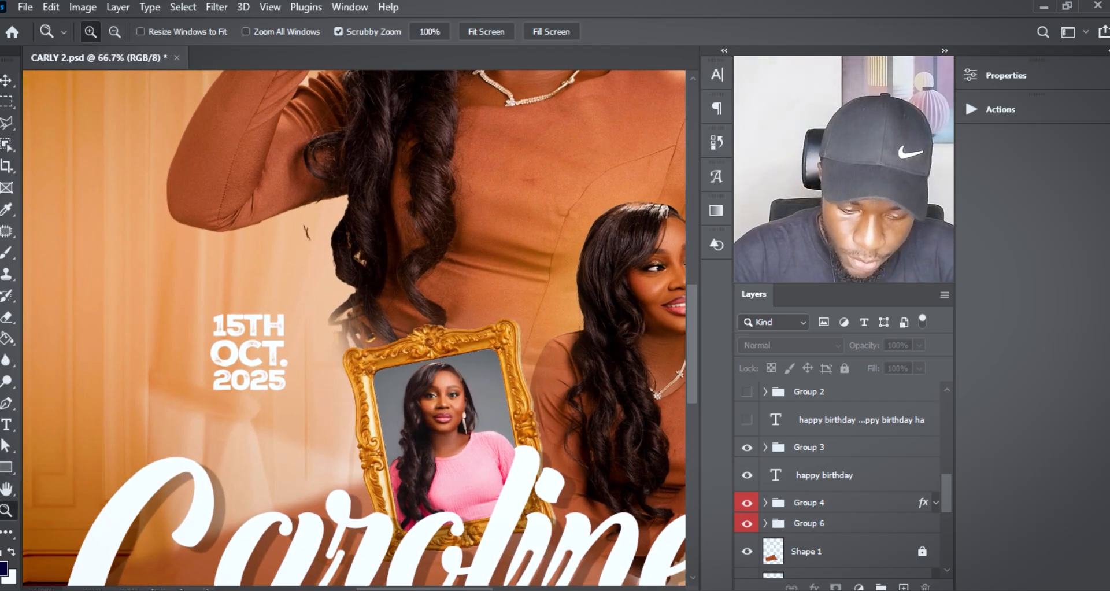
key("ctrl+minus")
key("ctrl+minus")
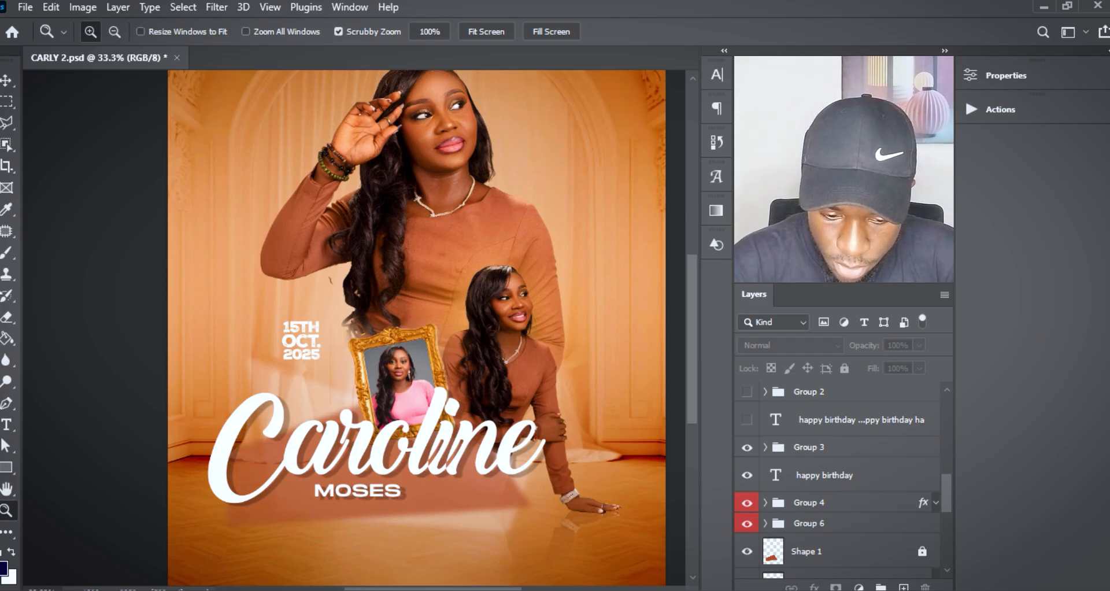
key("v")
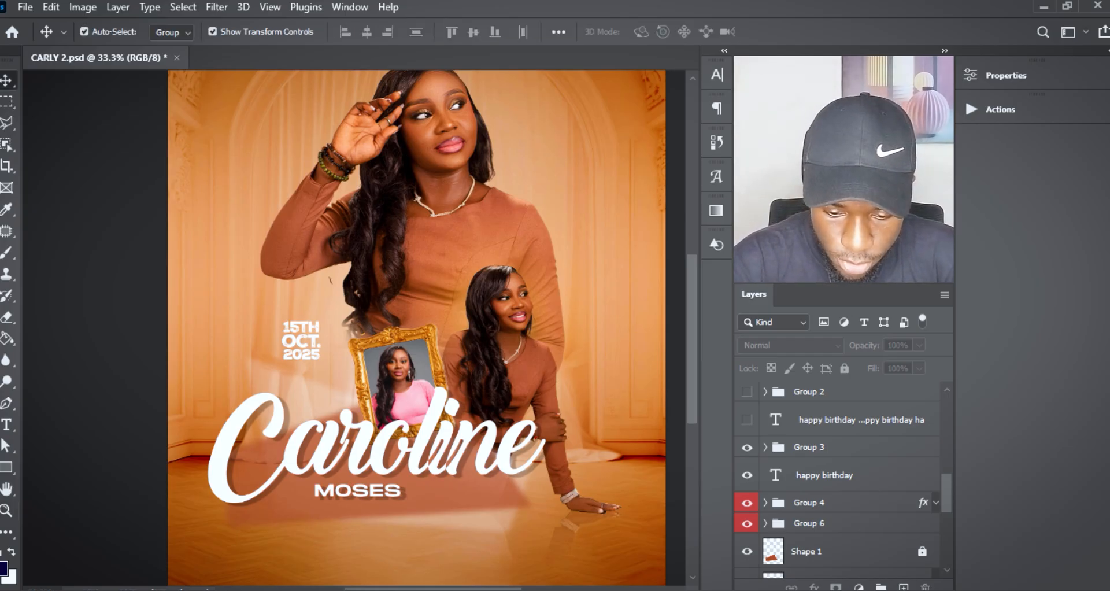
Show the circular happy birthday text around the date, inspect it at 100% and return to the whole flyer.
left_click(747, 419)
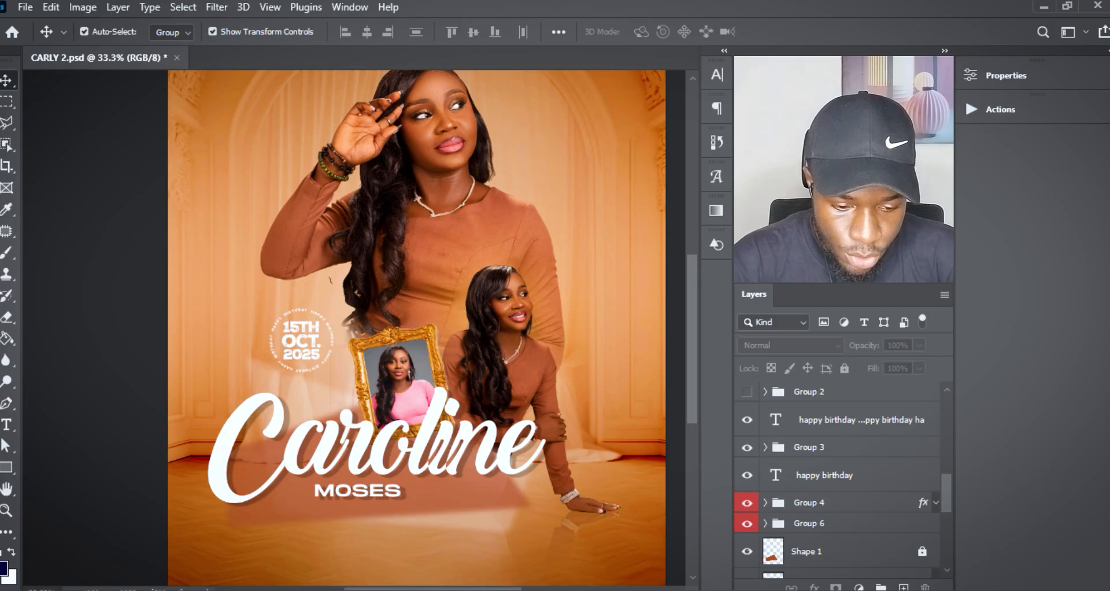
key("z")
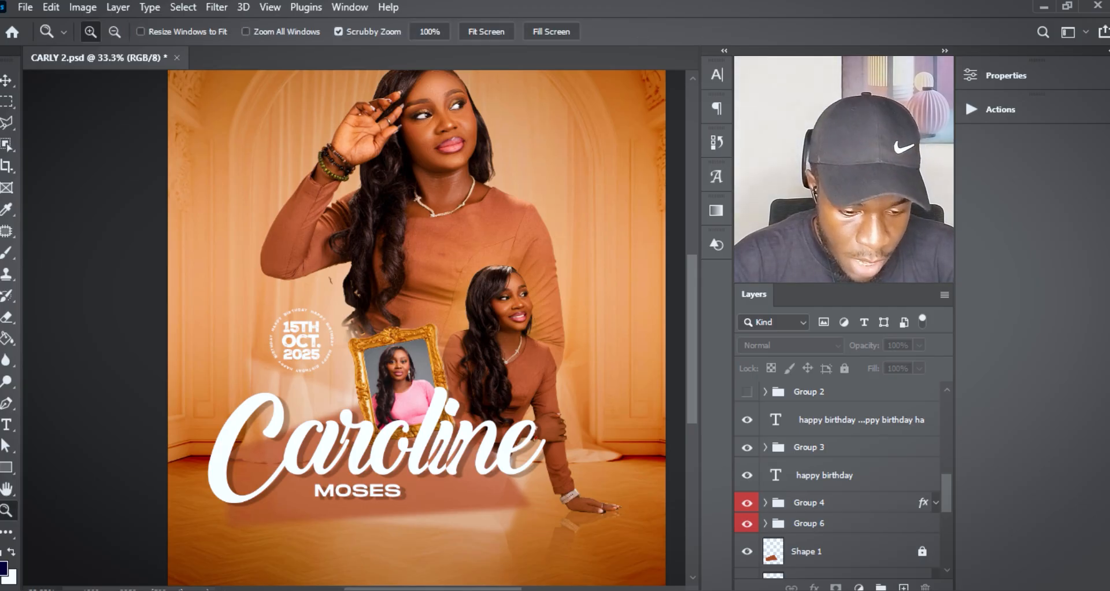
left_click(311, 320)
left_click(311, 320)
left_click(311, 319)
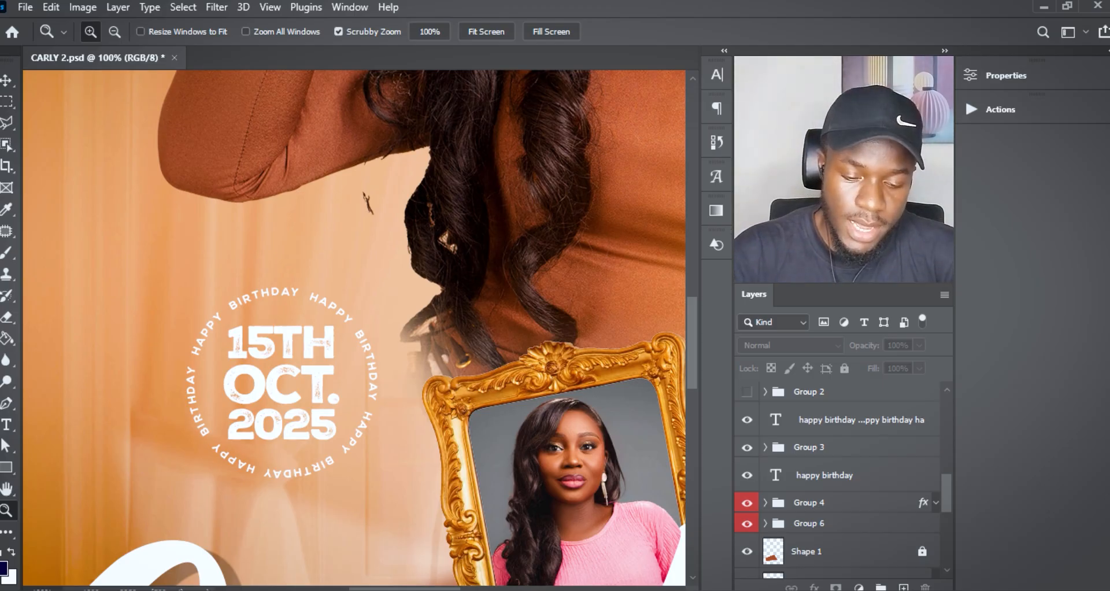
key("ctrl+0")
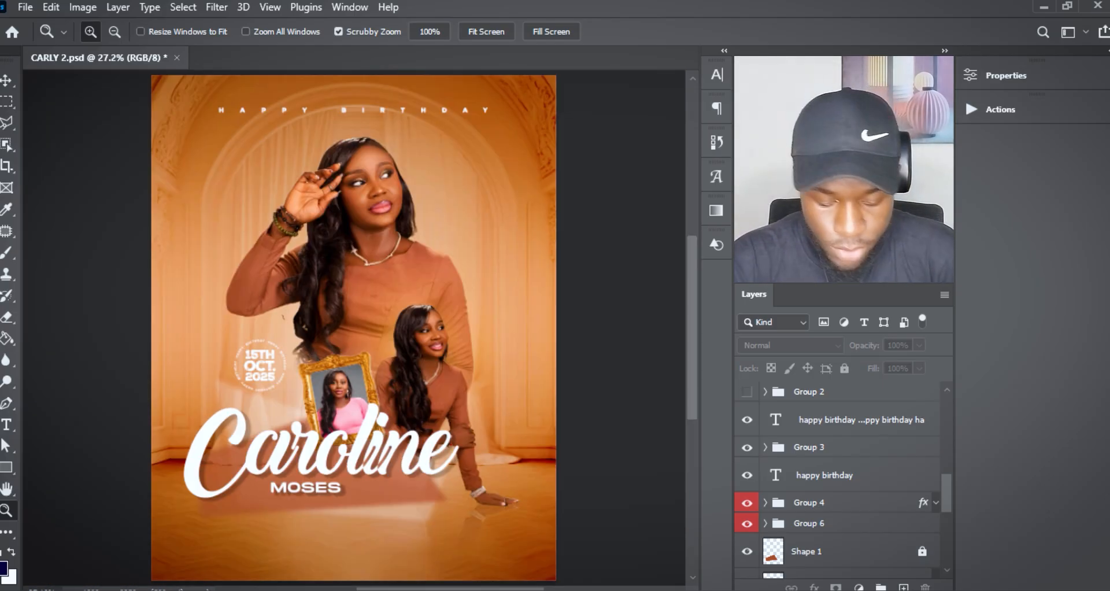
key("v")
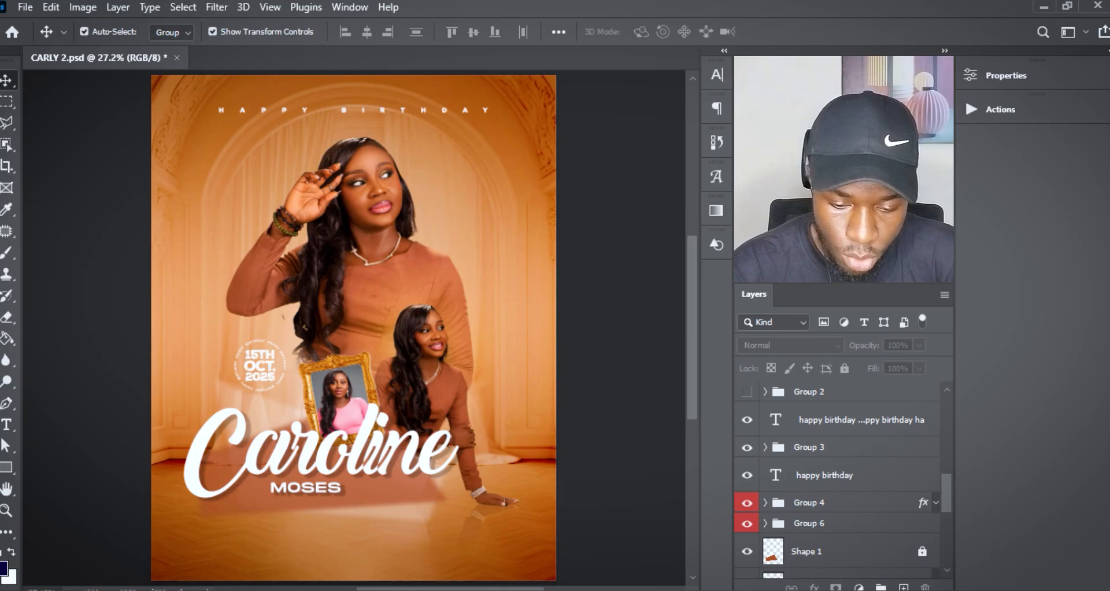
Show Group 2, the THRIVE, FLOURISH and EXCEL labels along the flyer's lower edge, and select it.
left_click(747, 392)
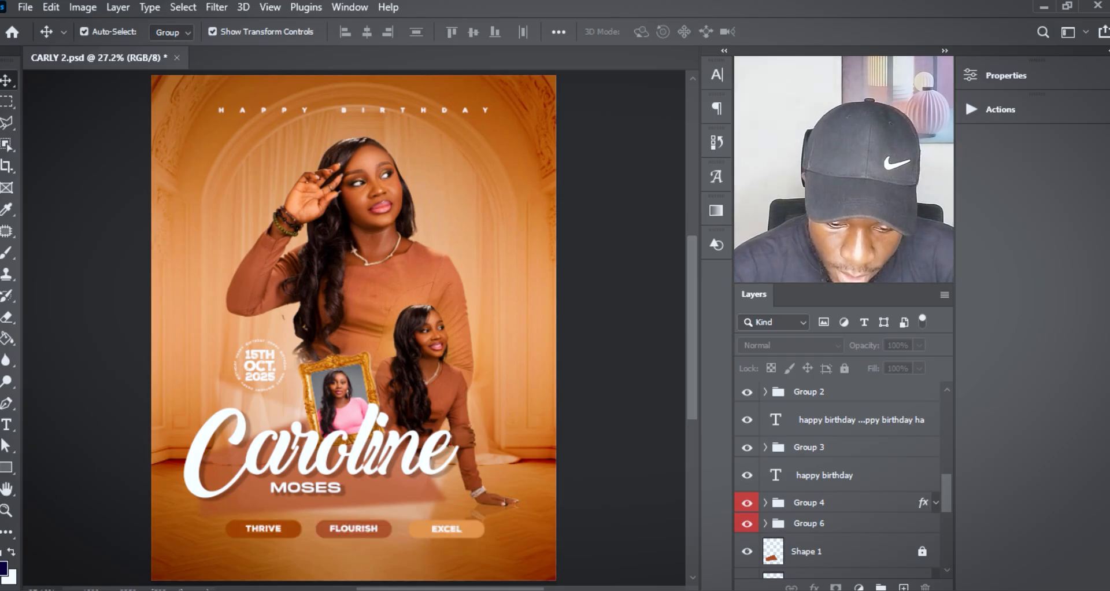
left_click(809, 392)
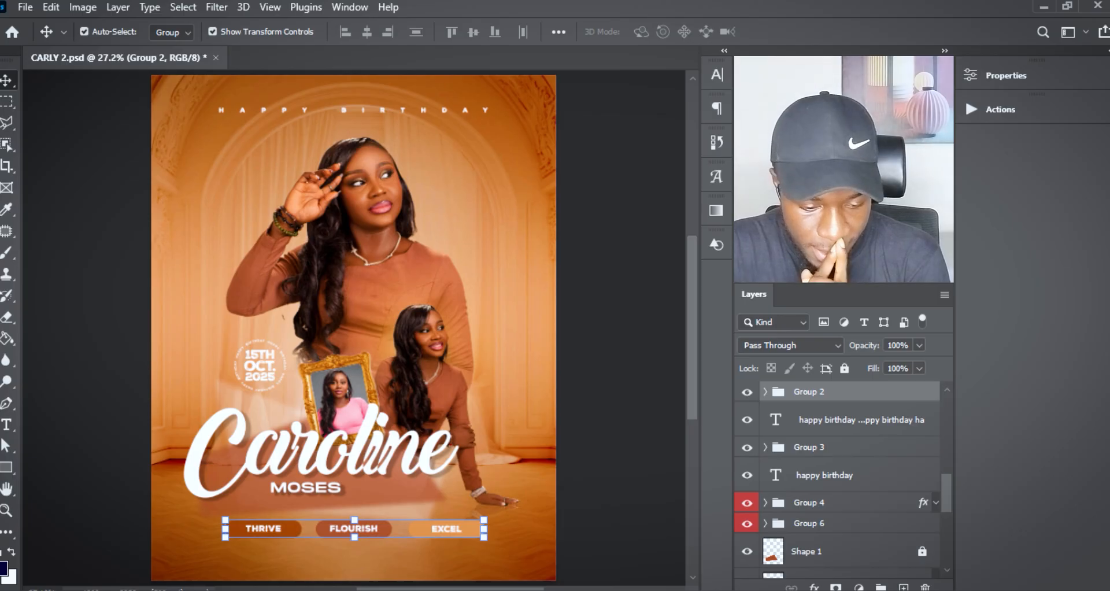
key("space")
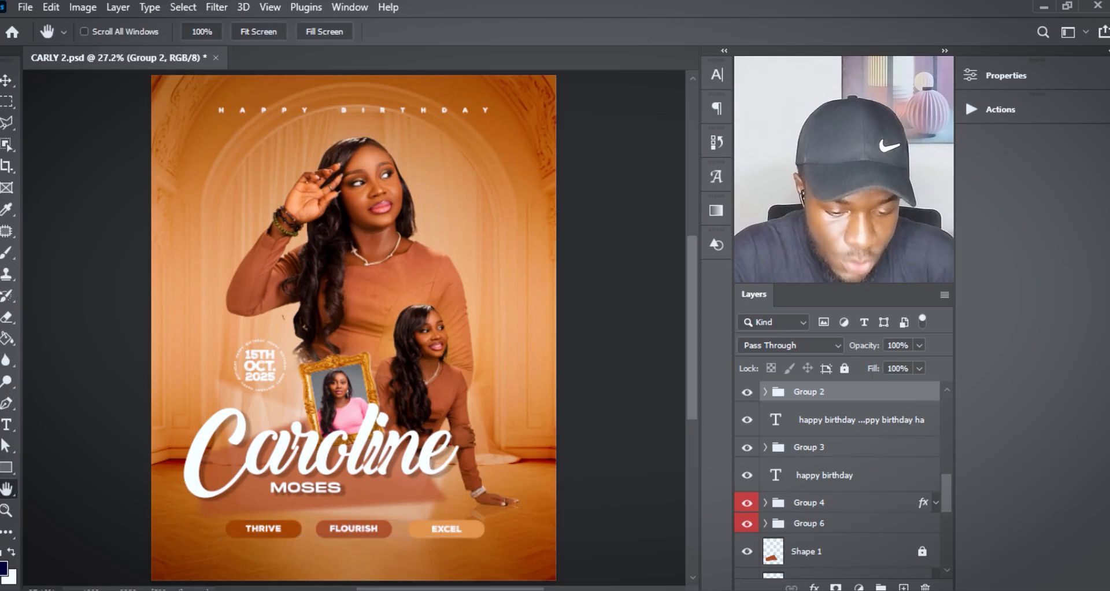
left_click_drag(354, 358, 413, 279)
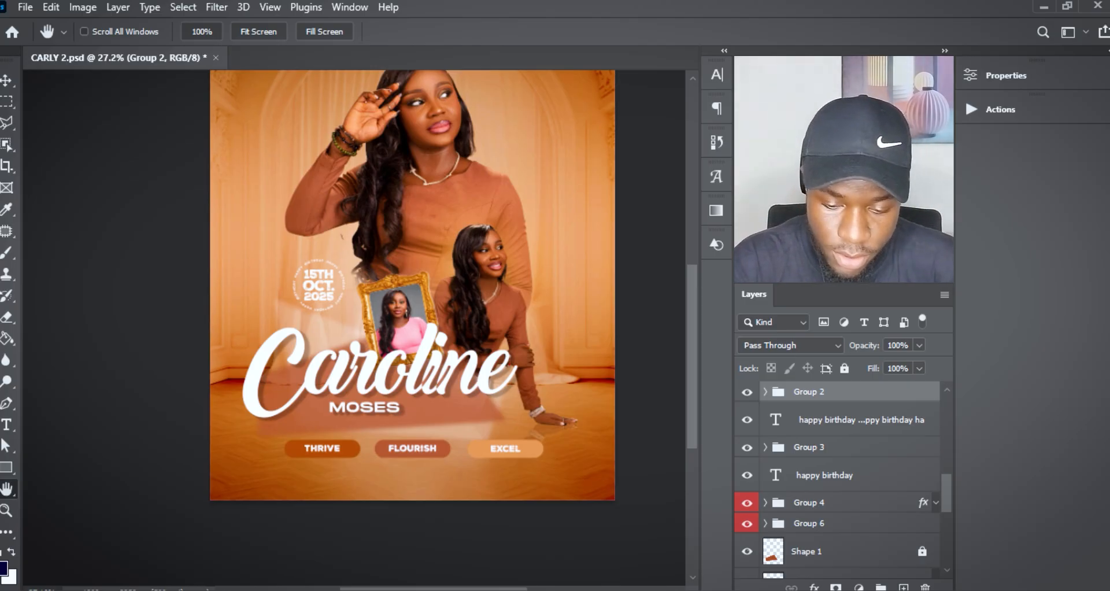
Show and select the toppng.com-butterfly-2910x2764 layer, and inspect the butterfly on the smaller portrait's hair at 50% zoom.
scroll(838, 480, "up", 3)
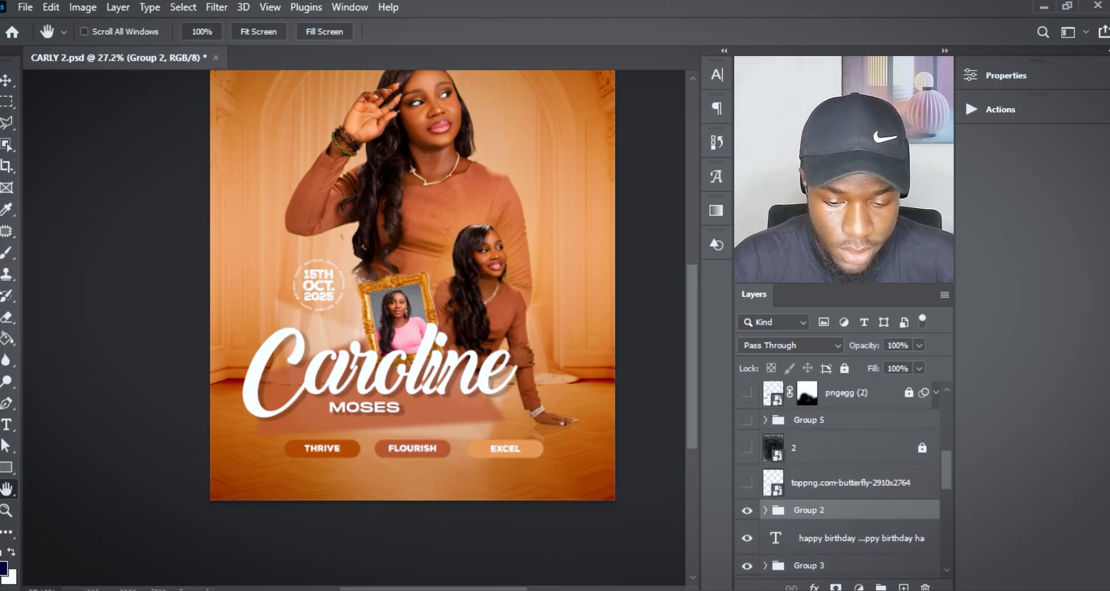
left_click(747, 482)
left_click(850, 482)
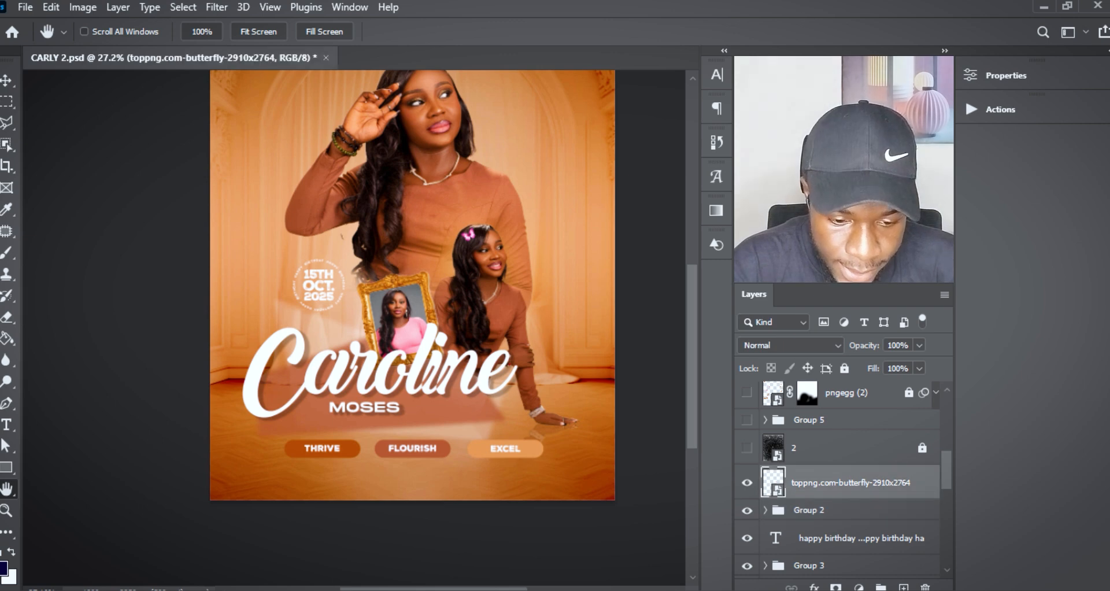
key("ctrl+space")
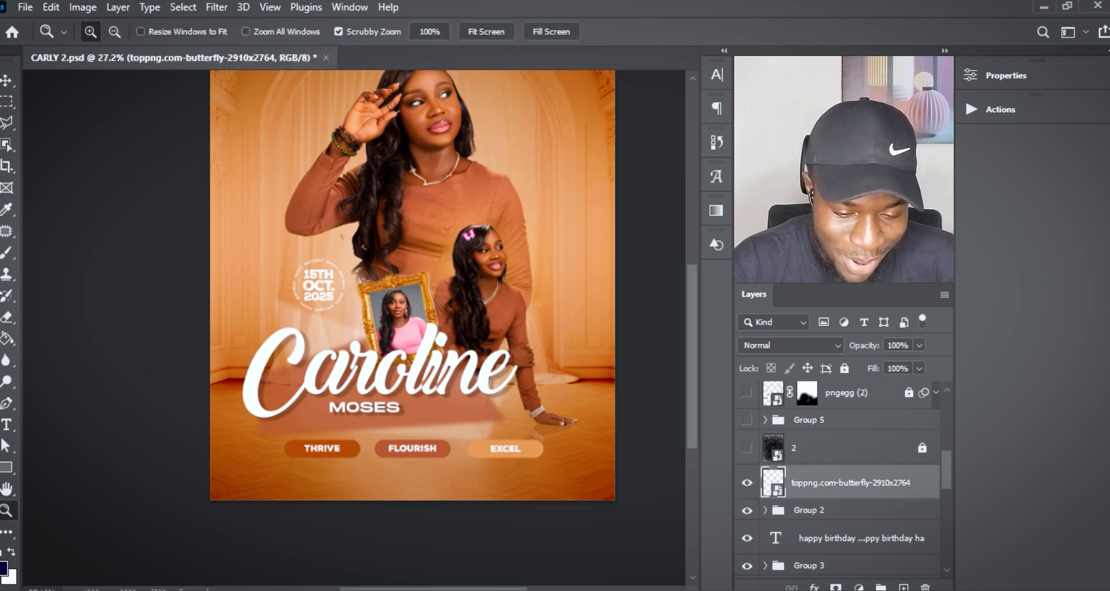
left_click_drag(472, 226, 540, 227)
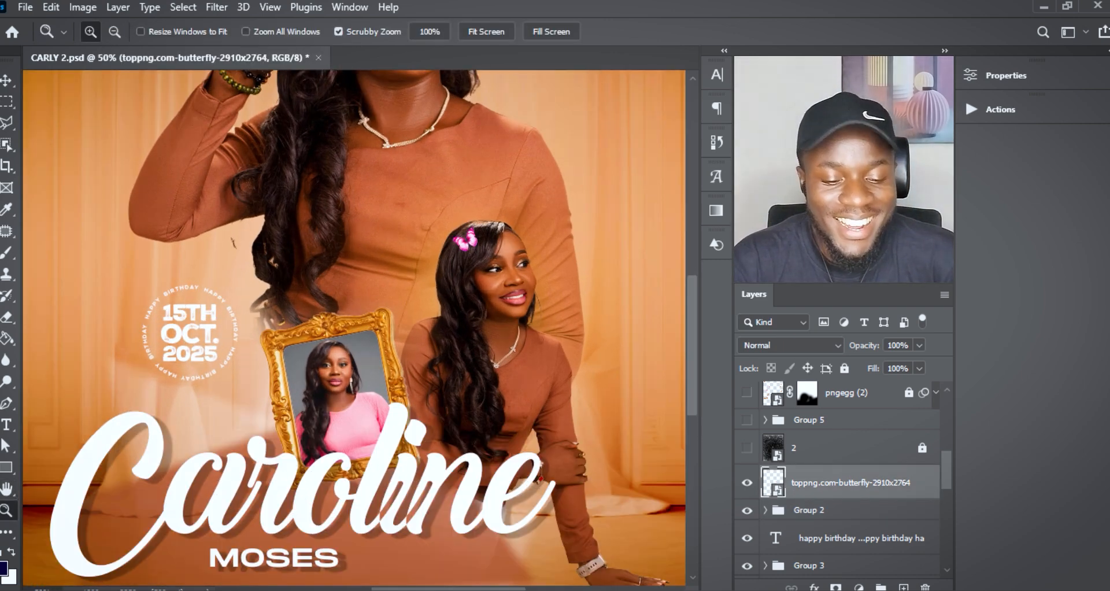
scroll(354, 329, "up", 5)
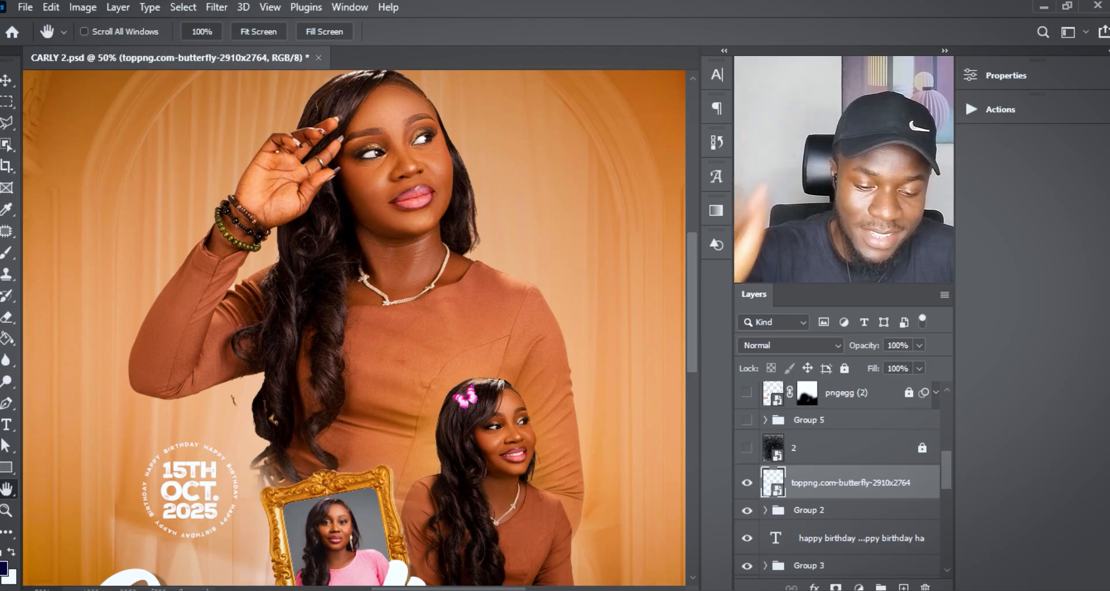
left_click_drag(354, 329, 351, 396)
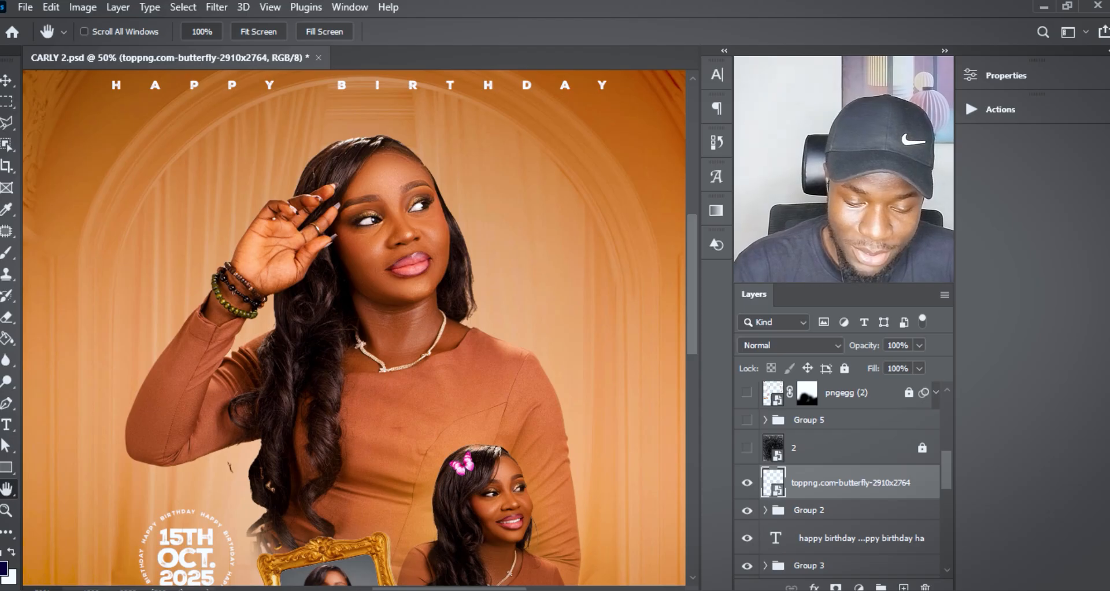
Show the dust texture layer named 2, select it and unlock it.
key("ctrl+minus")
left_click_drag(347, 416, 376, 242)
left_click(747, 447)
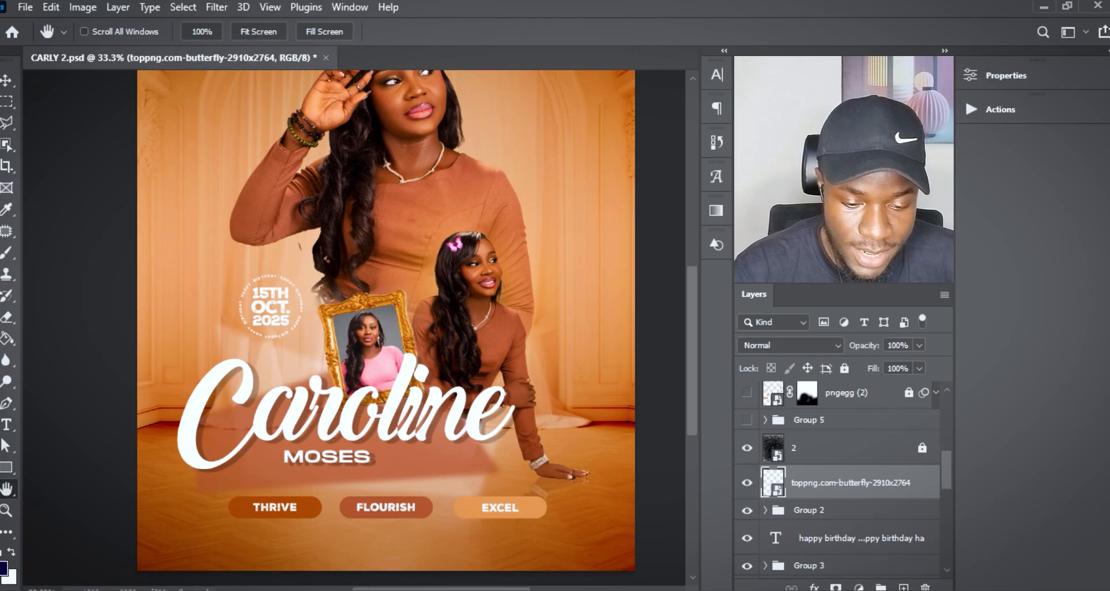
left_click(832, 448)
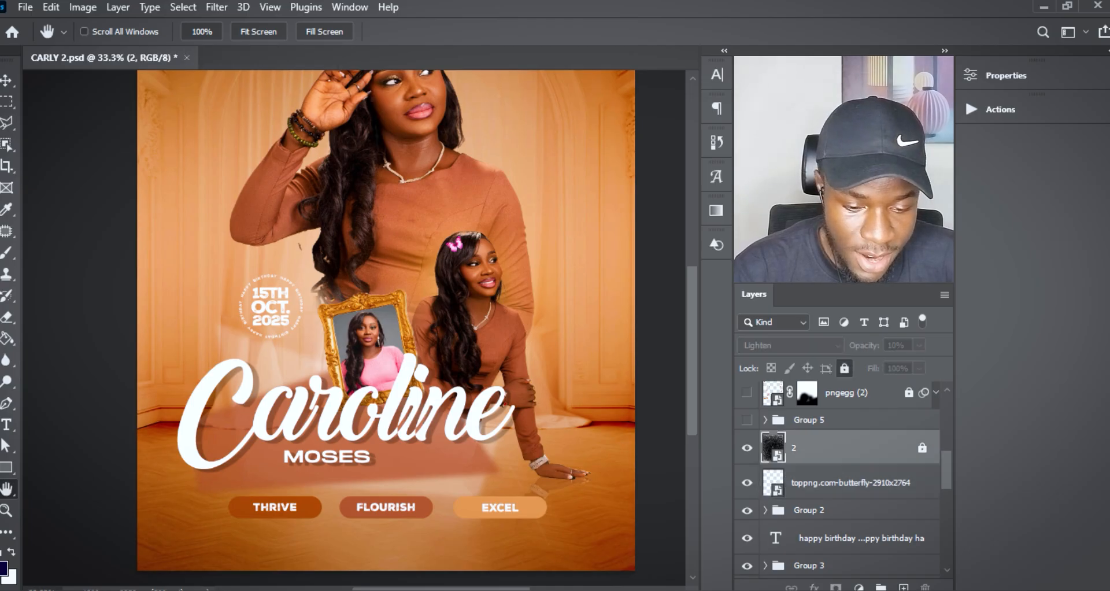
left_click(922, 448)
Set the texture layer's blend mode to Normal and its opacity to 100% to reveal the raw texture.
left_click(790, 345)
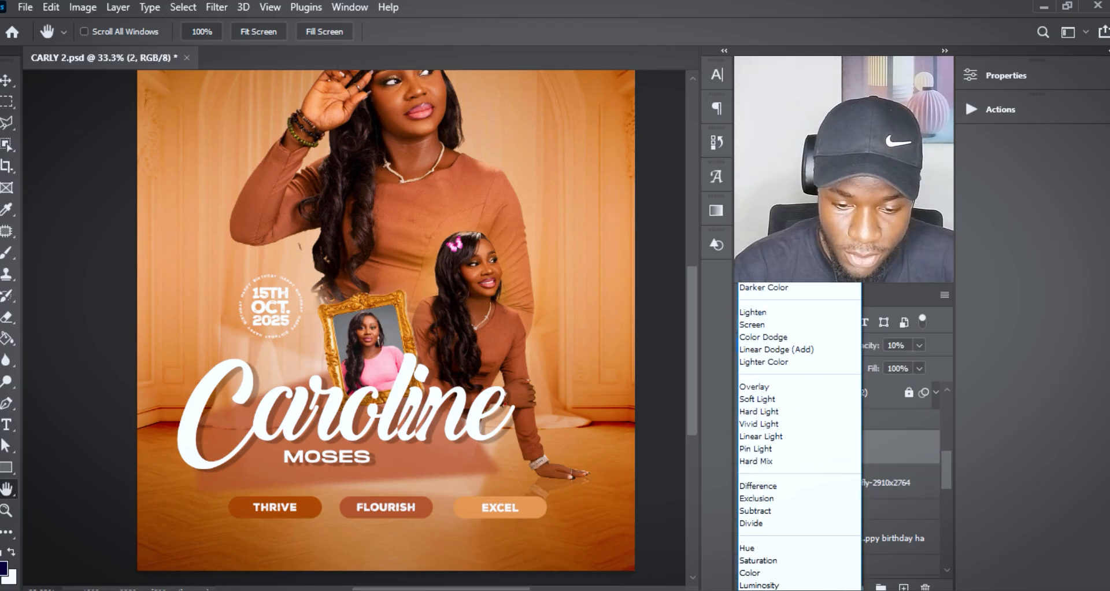
left_click(766, 201)
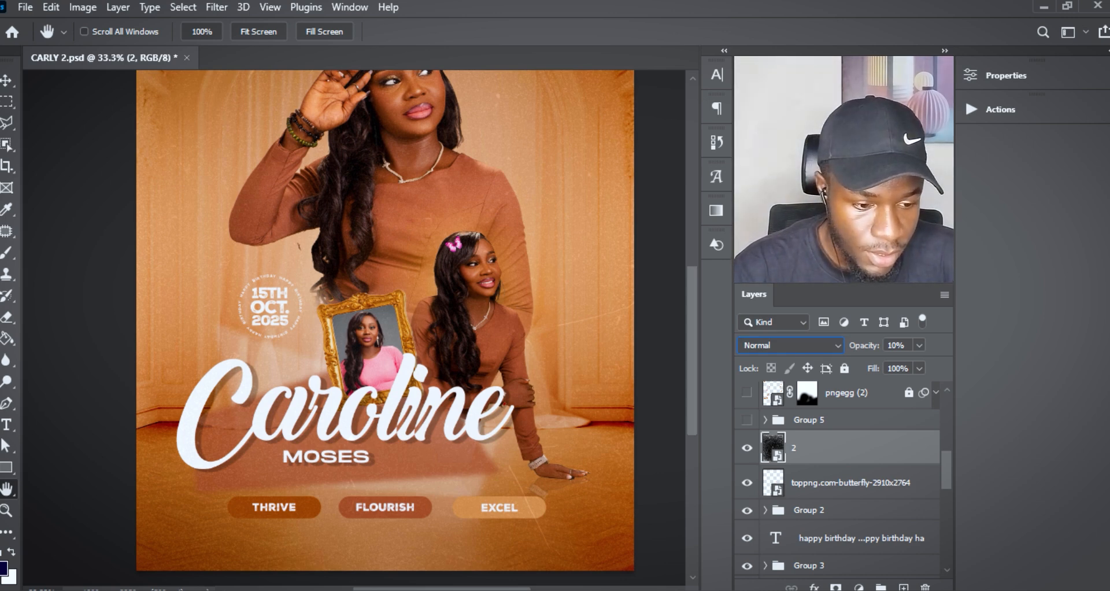
key("v")
left_click(662, 324)
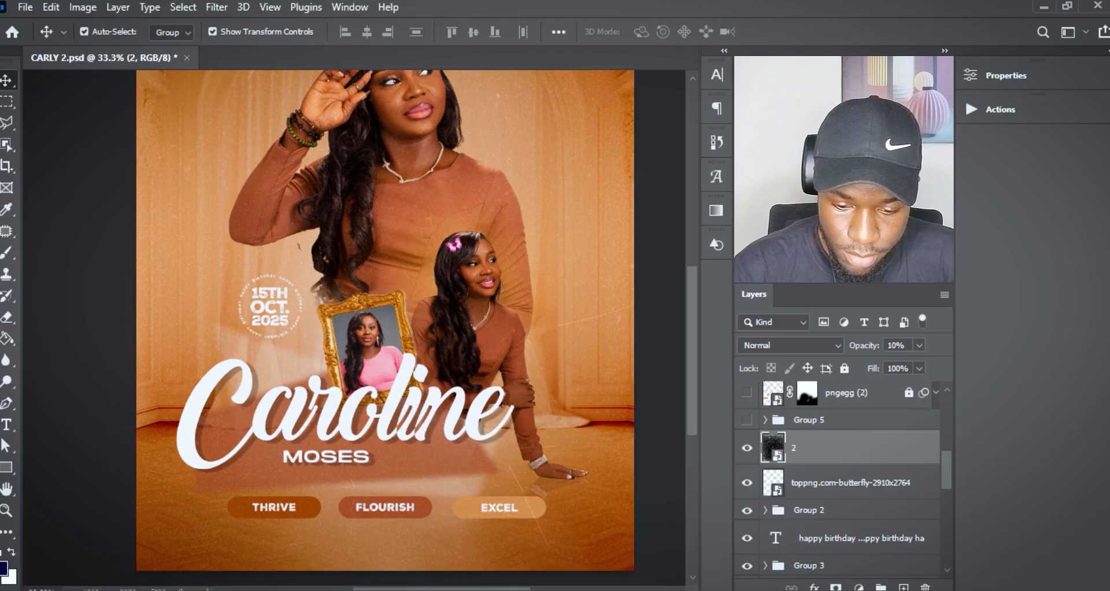
left_click(839, 448)
key("0")
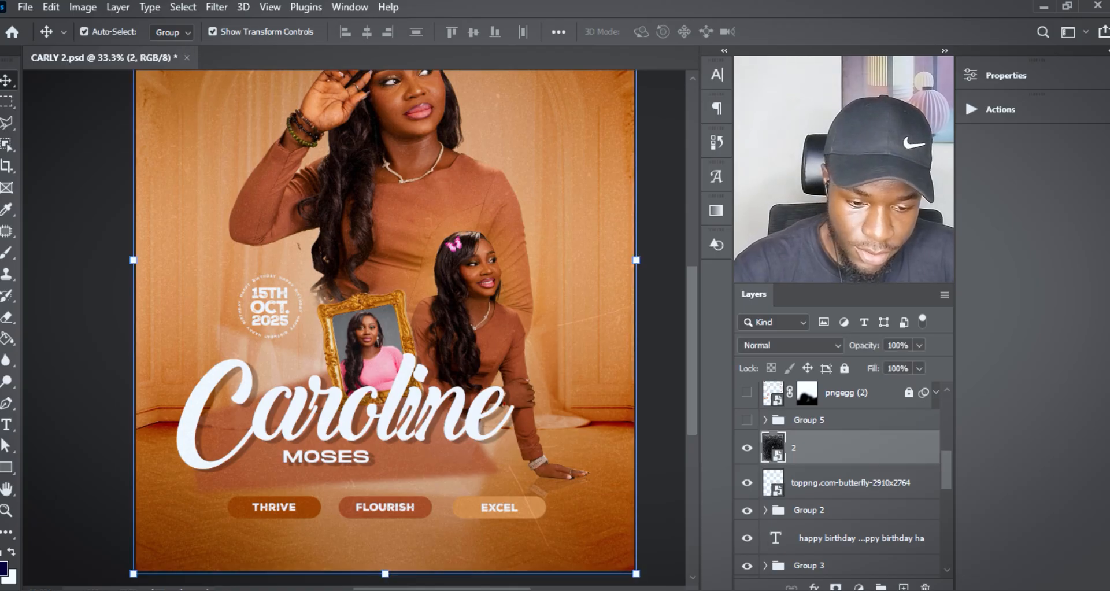
left_click(662, 324)
scroll(354, 324, "down", 2)
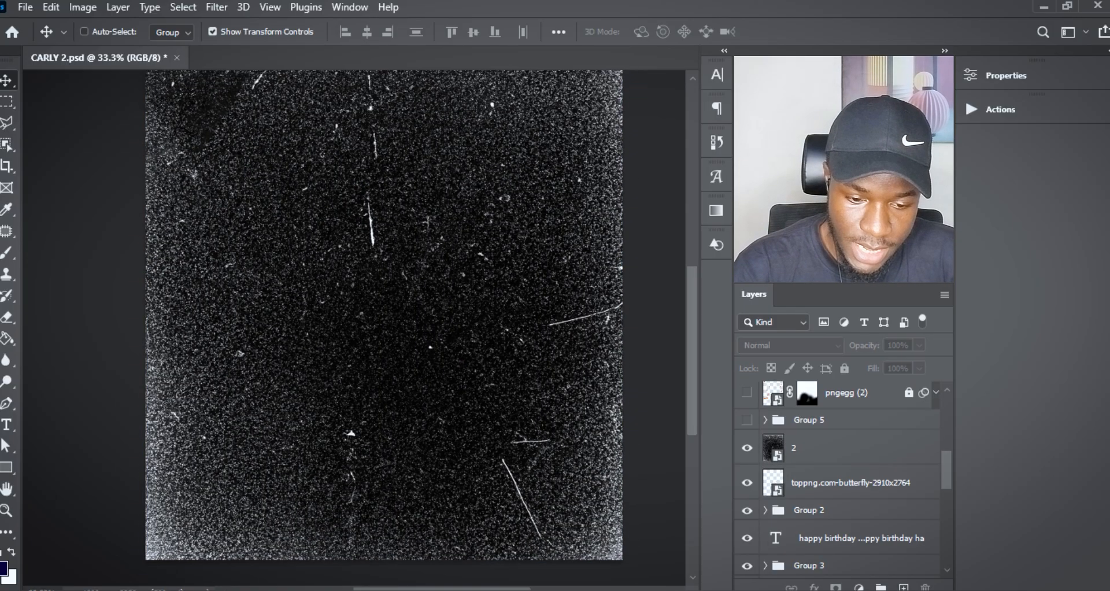
Undo a trial move of the texture layer and set it back to 10% opacity with Lighten blending.
left_click_drag(435, 268, 461, 374)
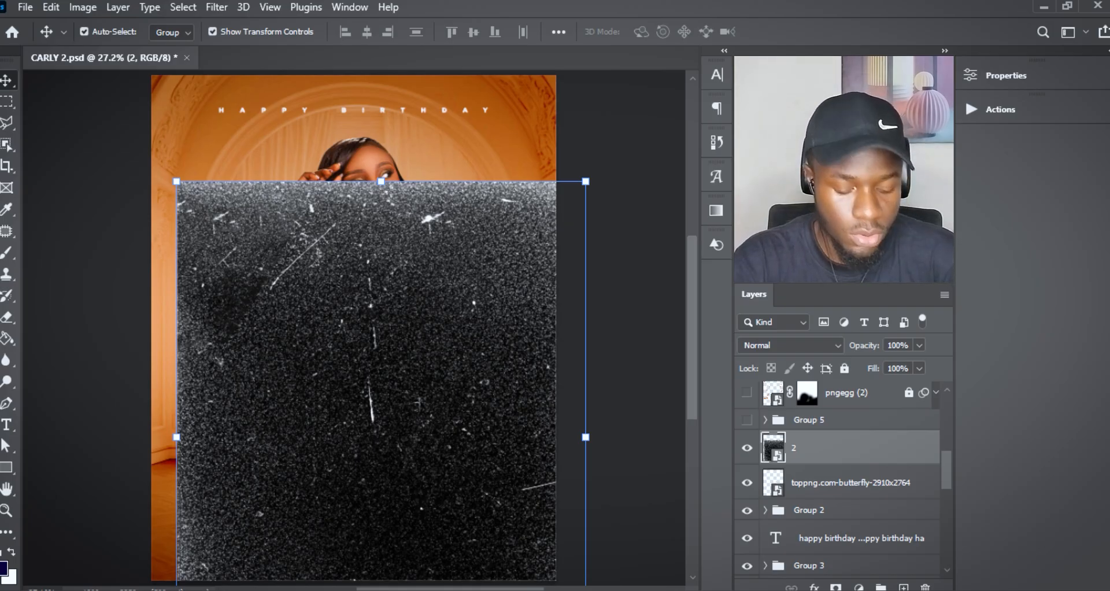
key("ctrl+z")
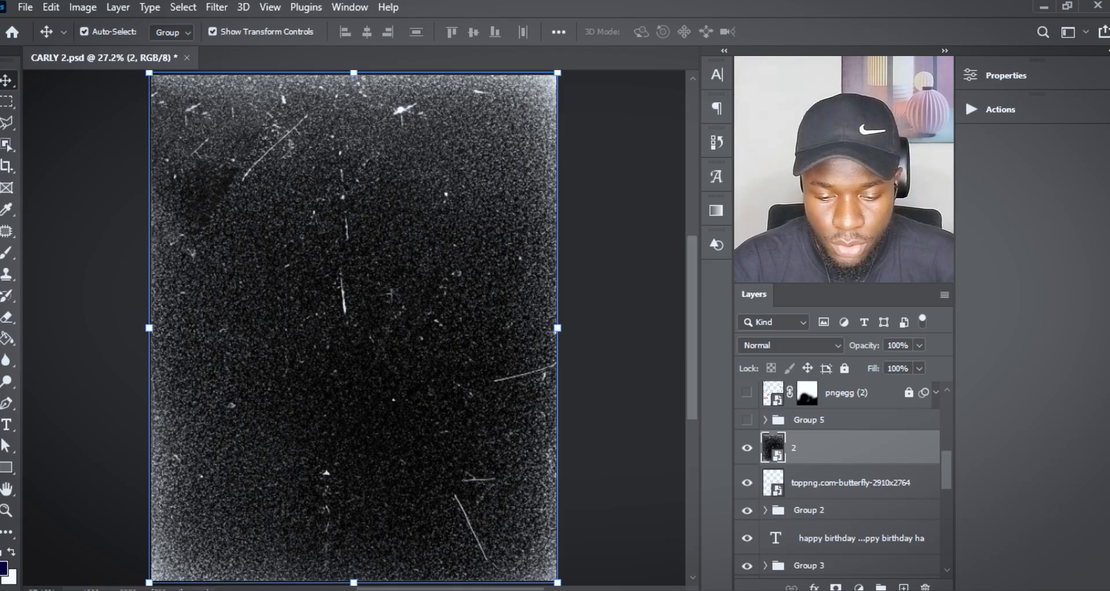
key("1")
key("shift+alt+g")
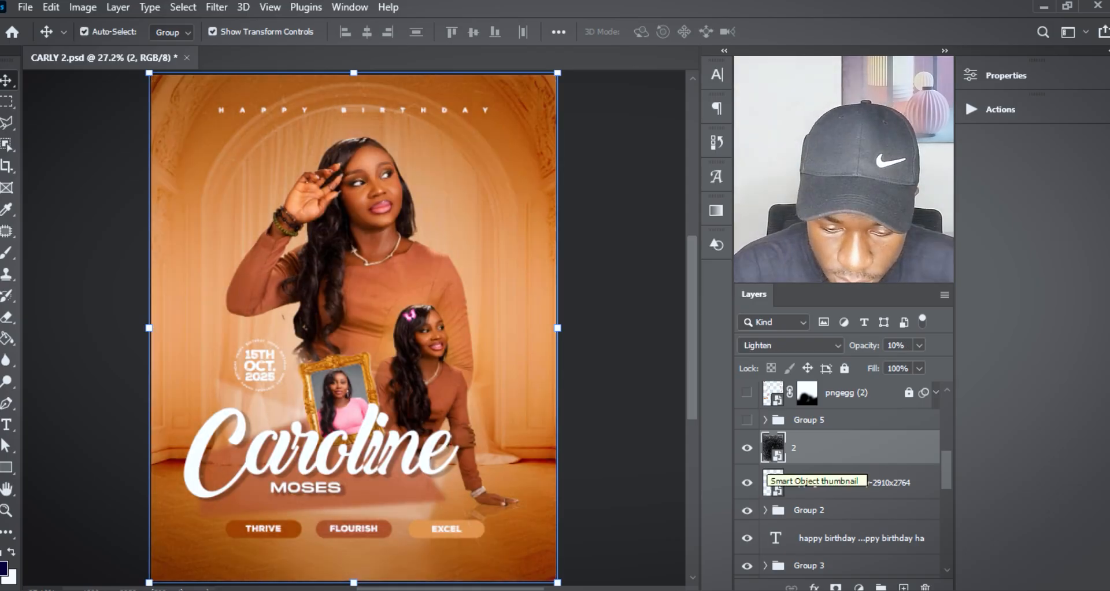
Show and expand Group 5, and select each of its three layers under the word labels.
left_click(747, 421)
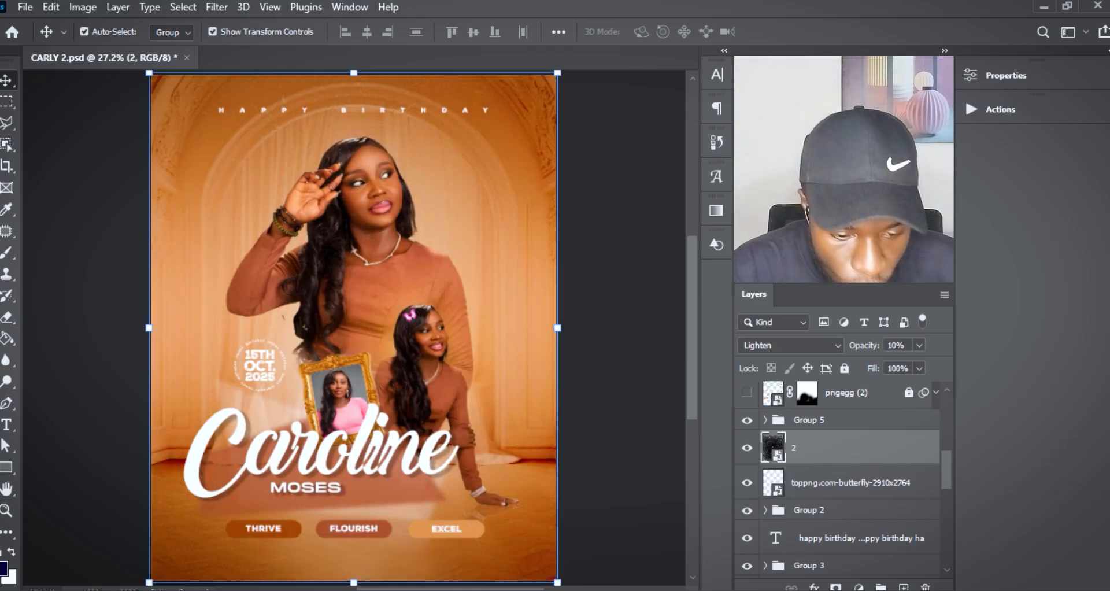
left_click(808, 420)
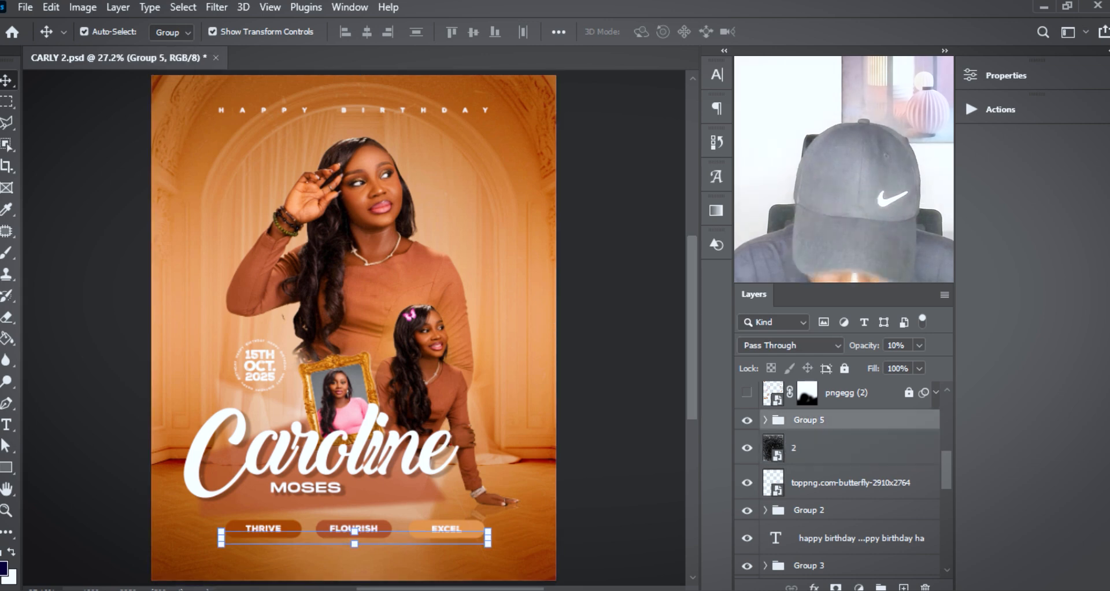
left_click(765, 420)
left_click(853, 449)
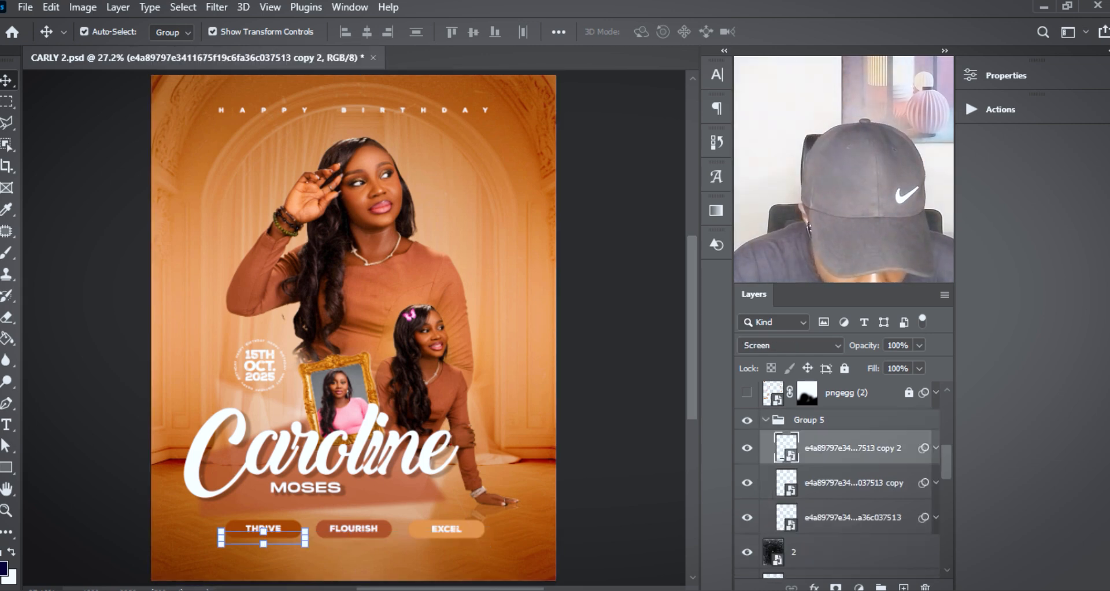
left_click(854, 483)
left_click(852, 517)
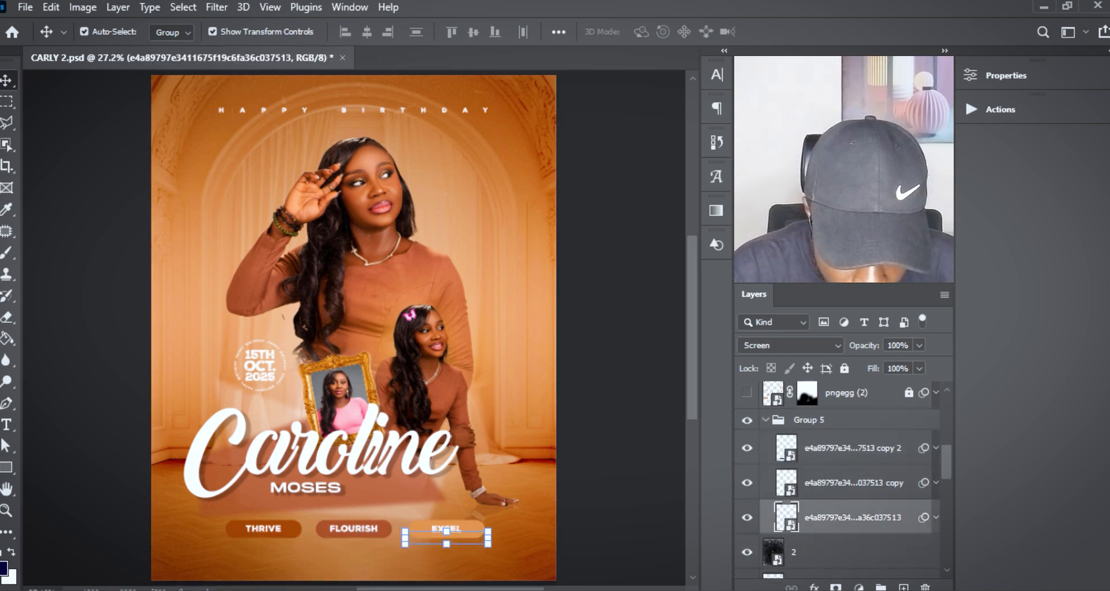
Deselect everything, go through Group 5's three layers once more, and collapse the group.
left_click(624, 463)
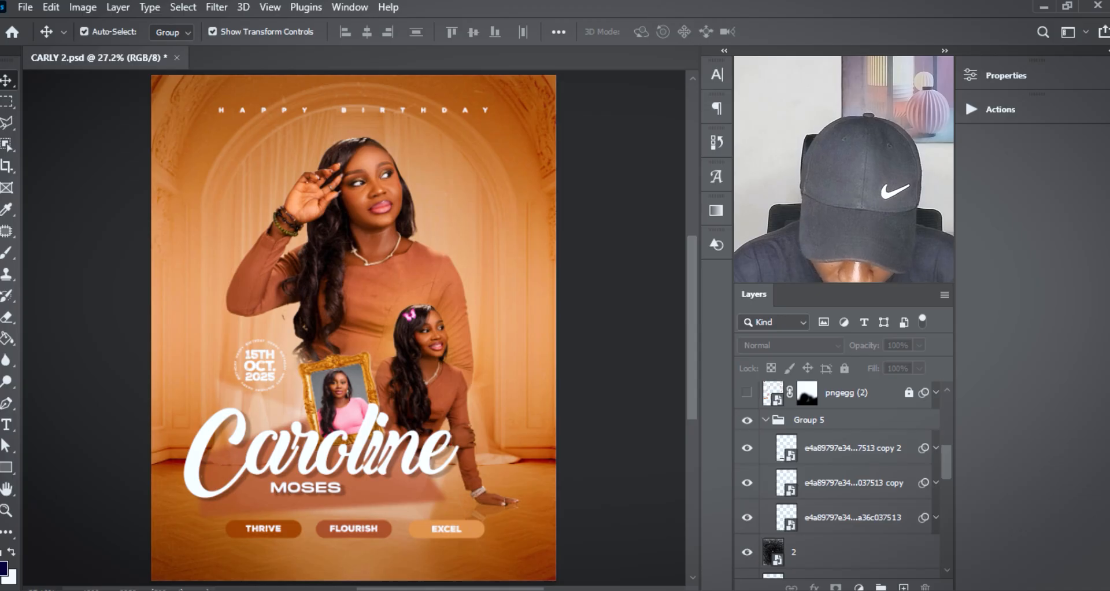
left_click(853, 449)
left_click(853, 483)
left_click(853, 517)
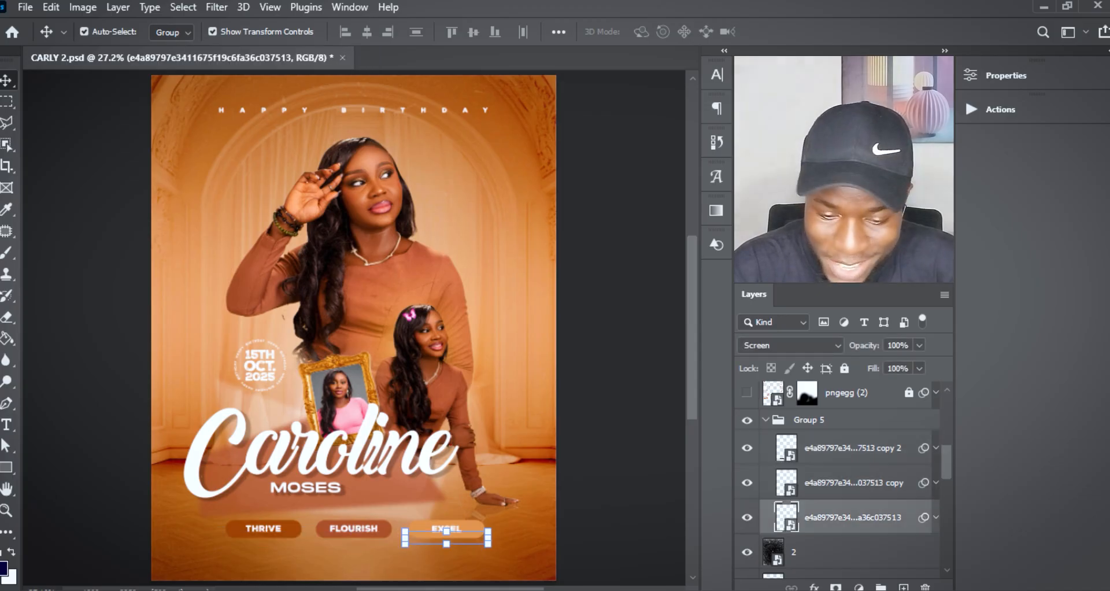
left_click(766, 420)
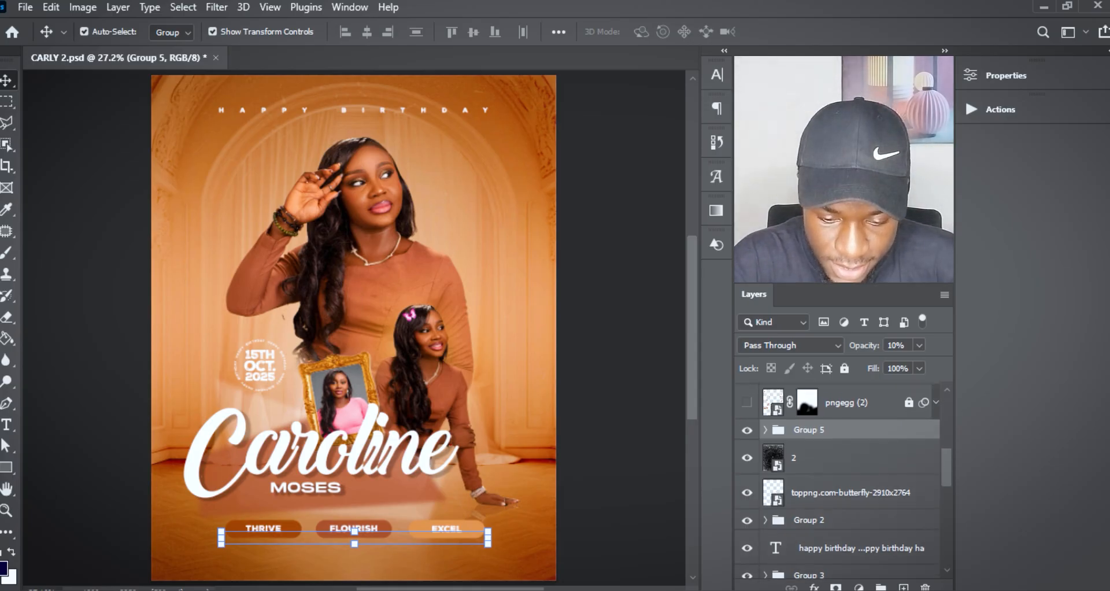
Show the falling leaves layer pngegg (2), select it and unlock it.
scroll(839, 480, "up", 3)
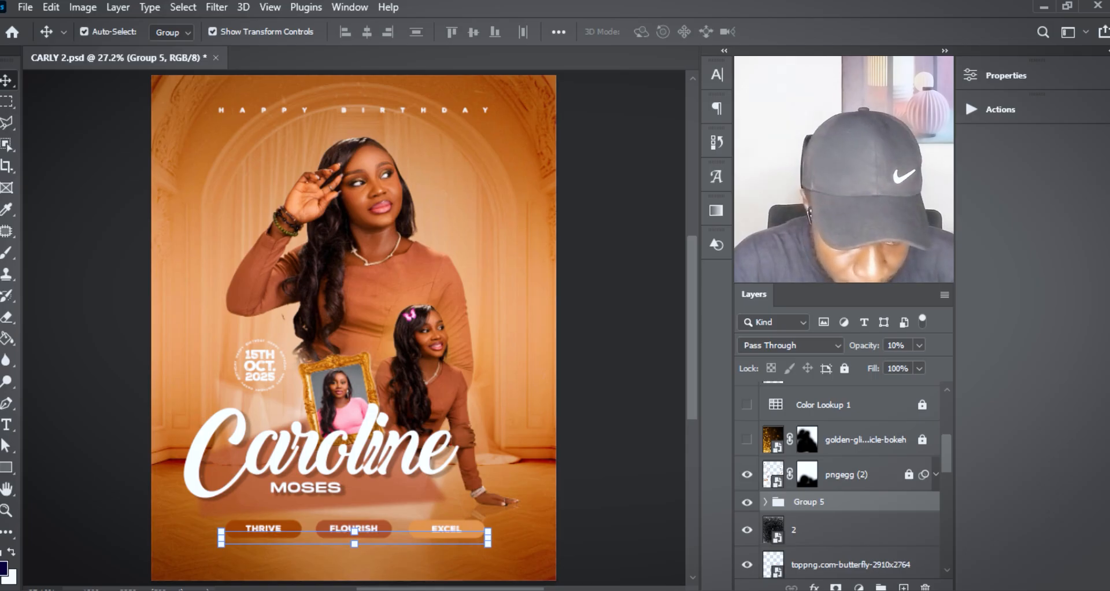
left_click(747, 474)
left_click(856, 475)
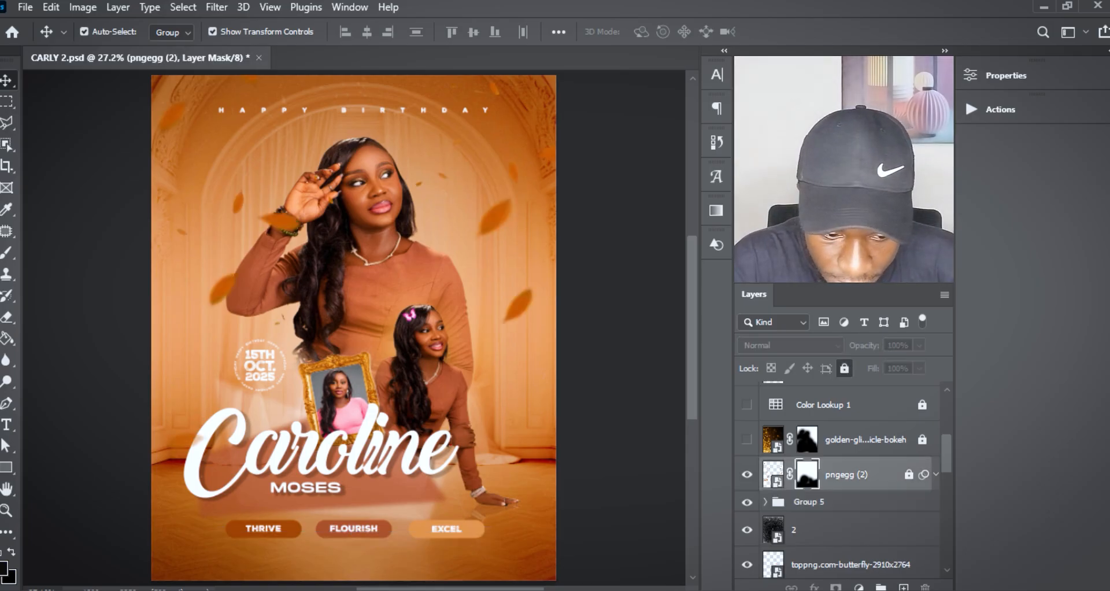
left_click(909, 475)
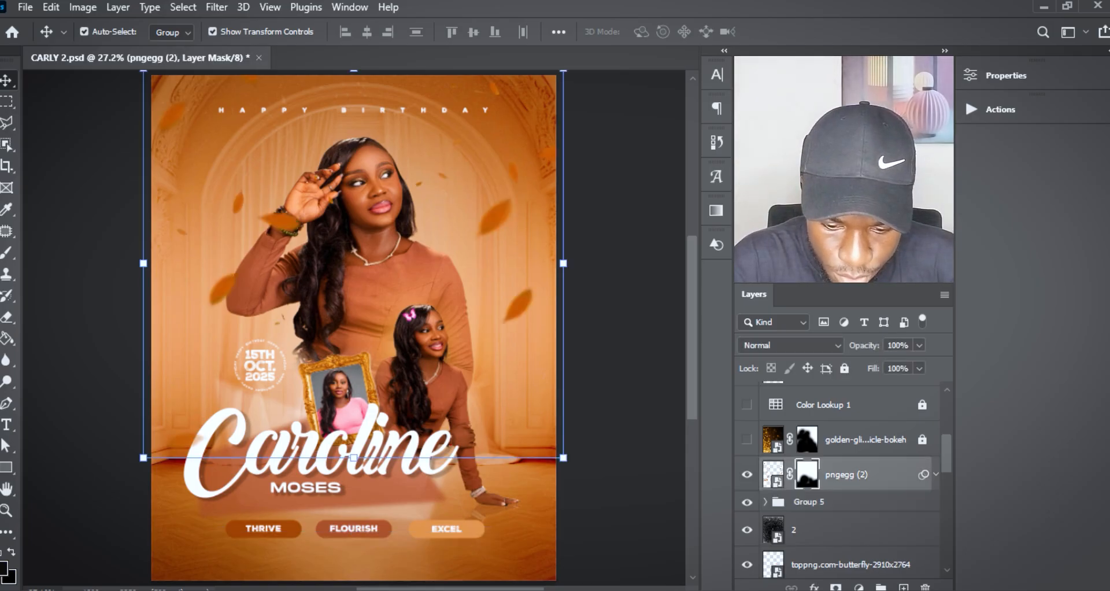
Show the golden glitter bokeh layer above the leaves, select its layer mask and unlock the layer.
scroll(838, 480, "up", 5)
scroll(838, 480, "down", 4)
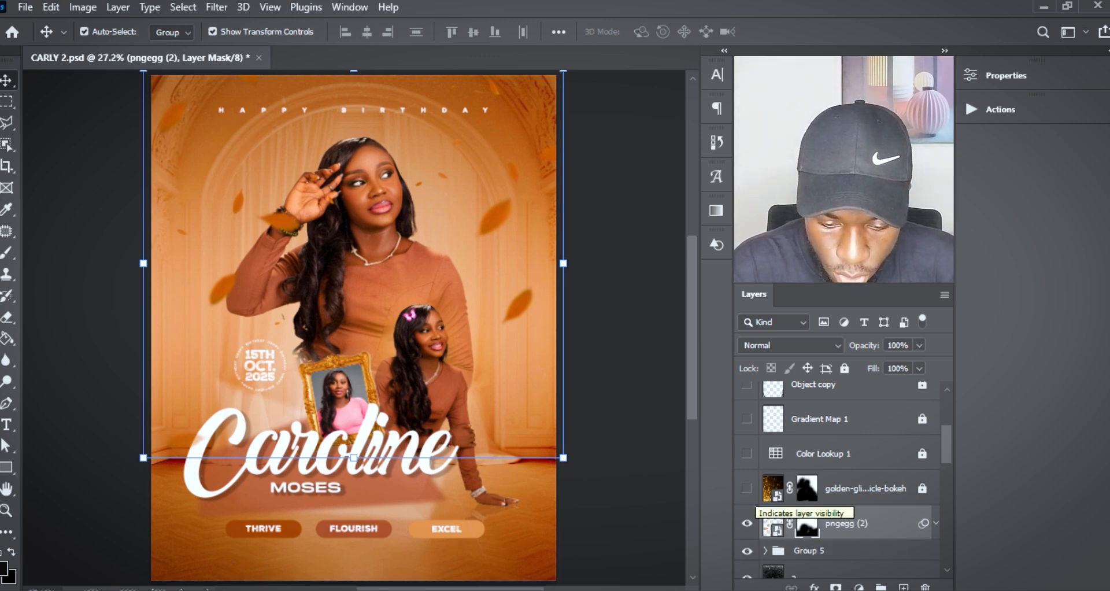
left_click(747, 488)
left_click(807, 488)
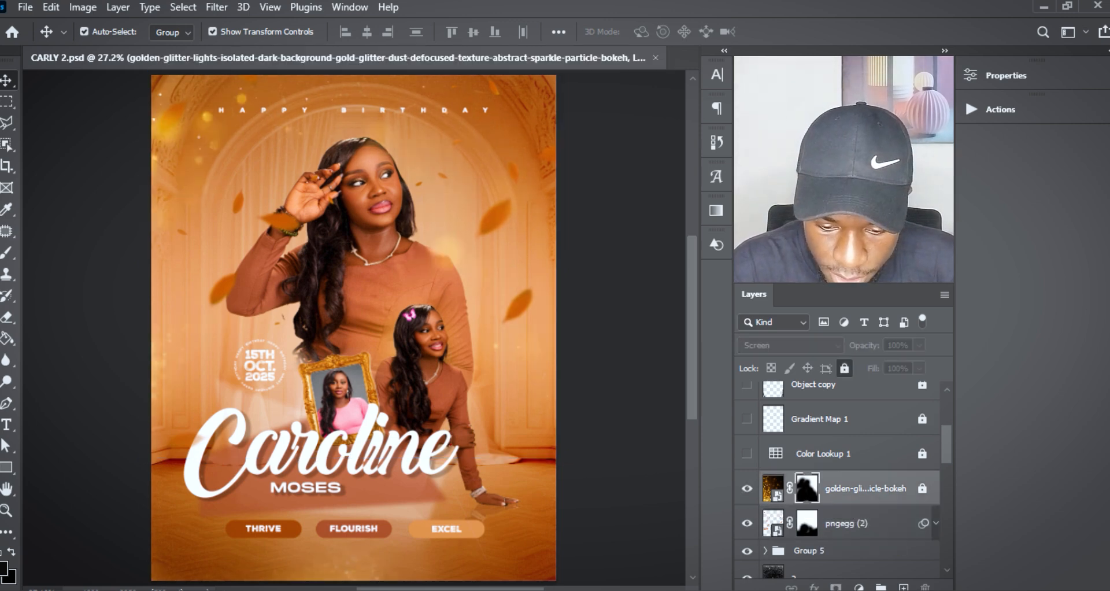
left_click(922, 489)
Set the golden glitter bokeh layer's blend mode to Normal and disable its layer mask to expose the full image.
left_click(791, 346)
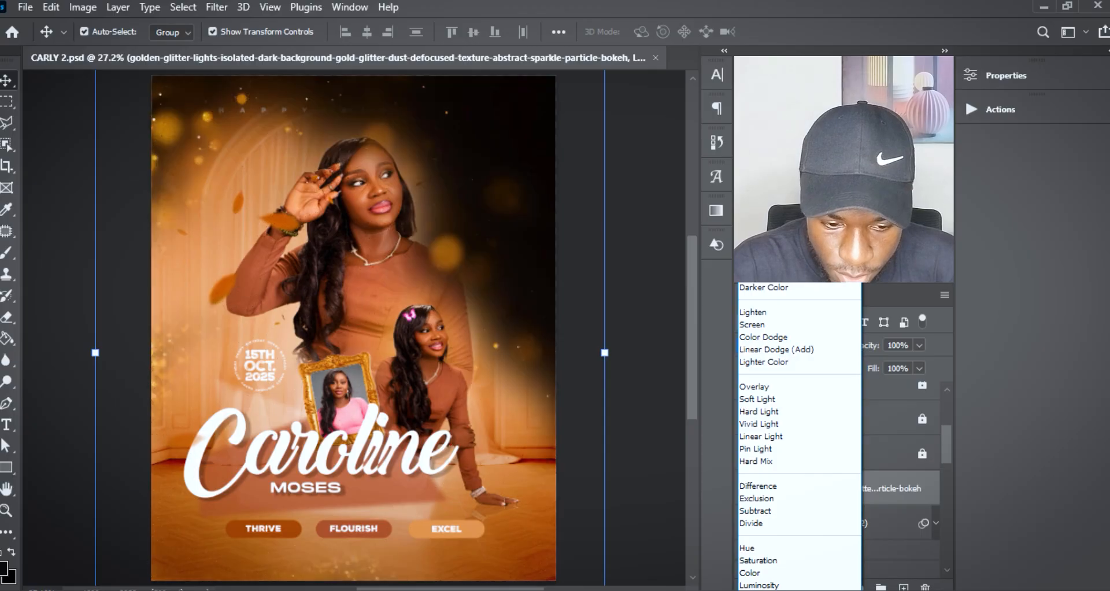
left_click(775, 201)
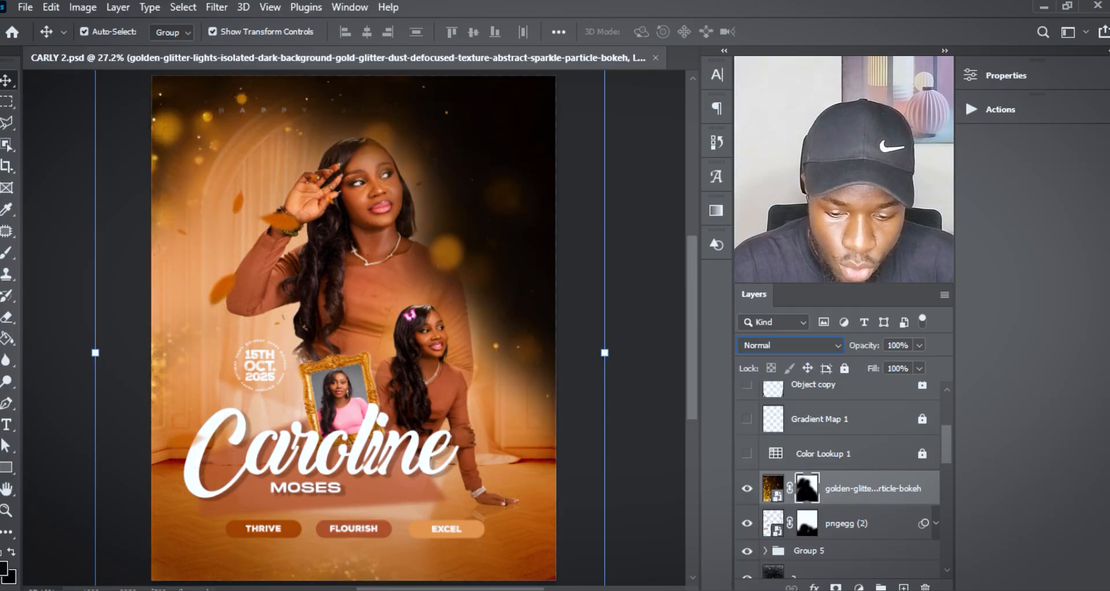
right_click(805, 486)
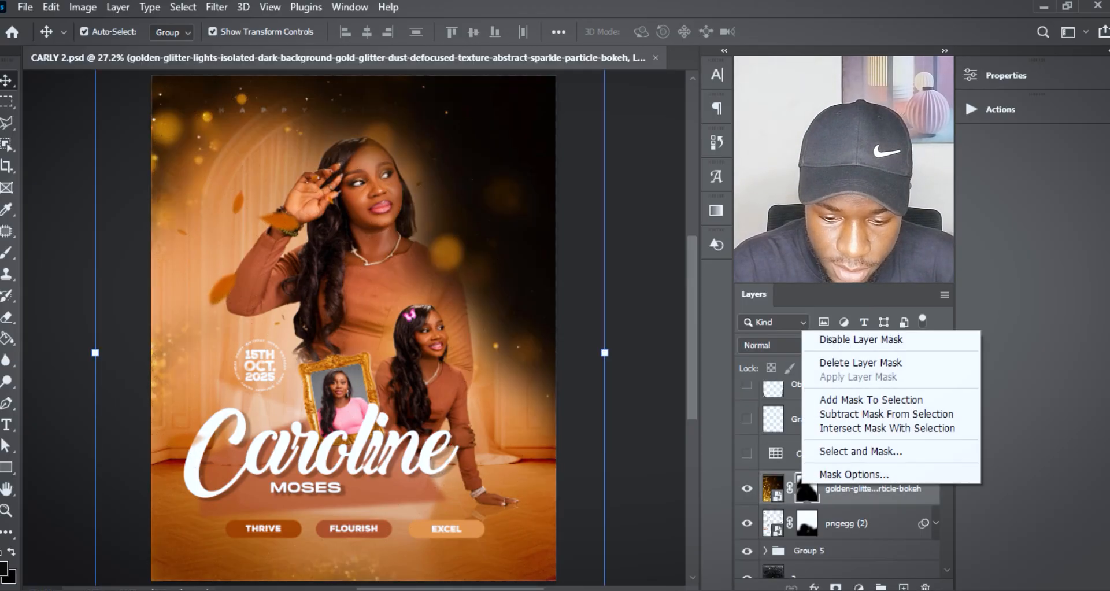
left_click(861, 340)
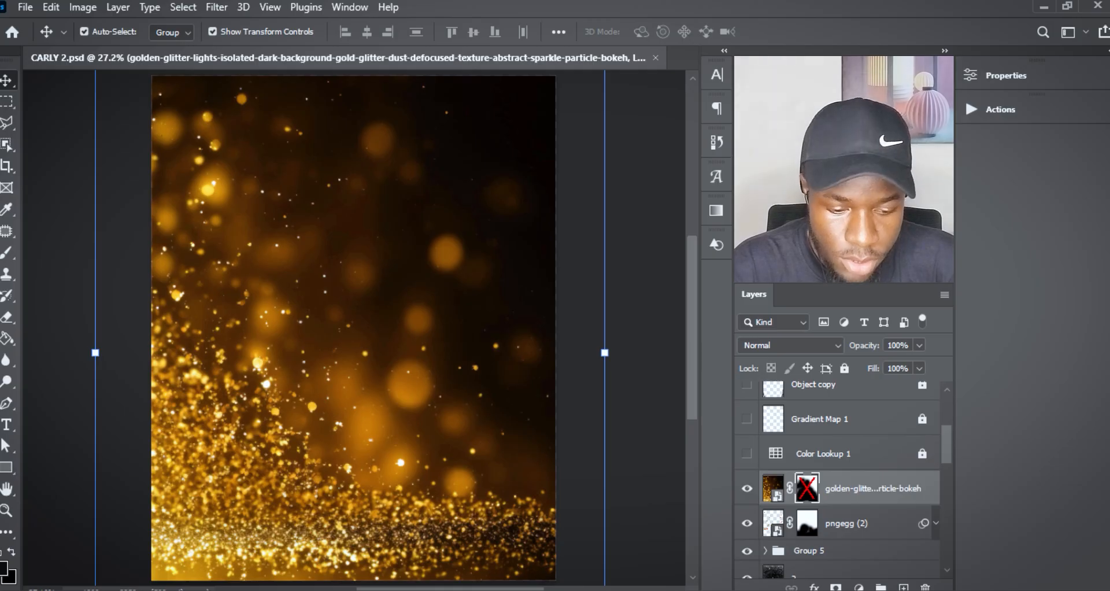
left_click_drag(355, 423, 286, 453)
left_click_drag(358, 371, 355, 313)
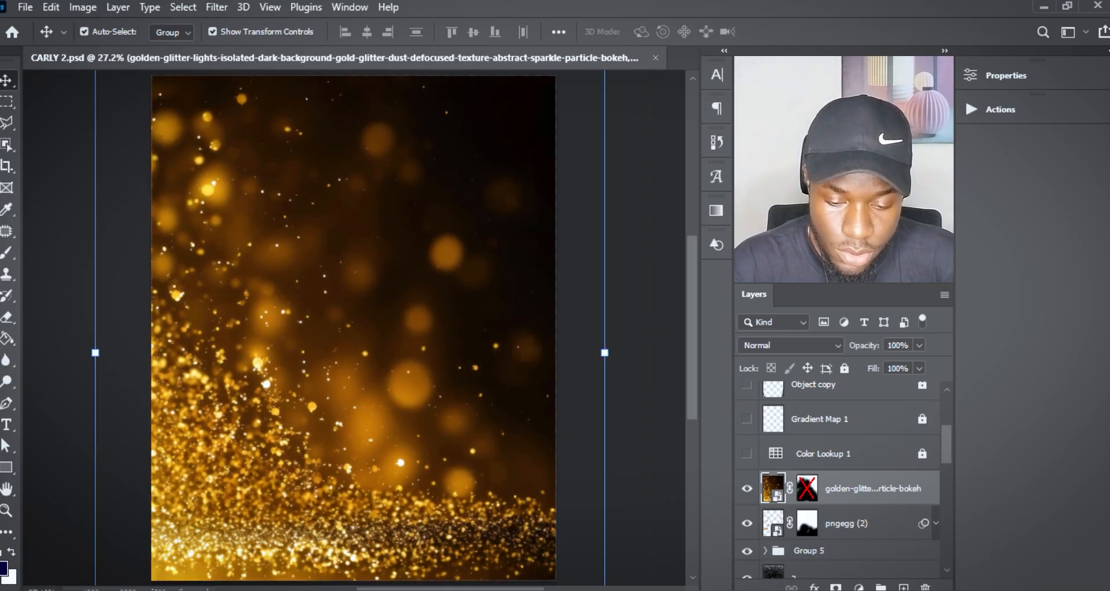
Enable the golden glitter bokeh layer's mask again, set its blend mode to Screen, and deselect the layer.
right_click(807, 488)
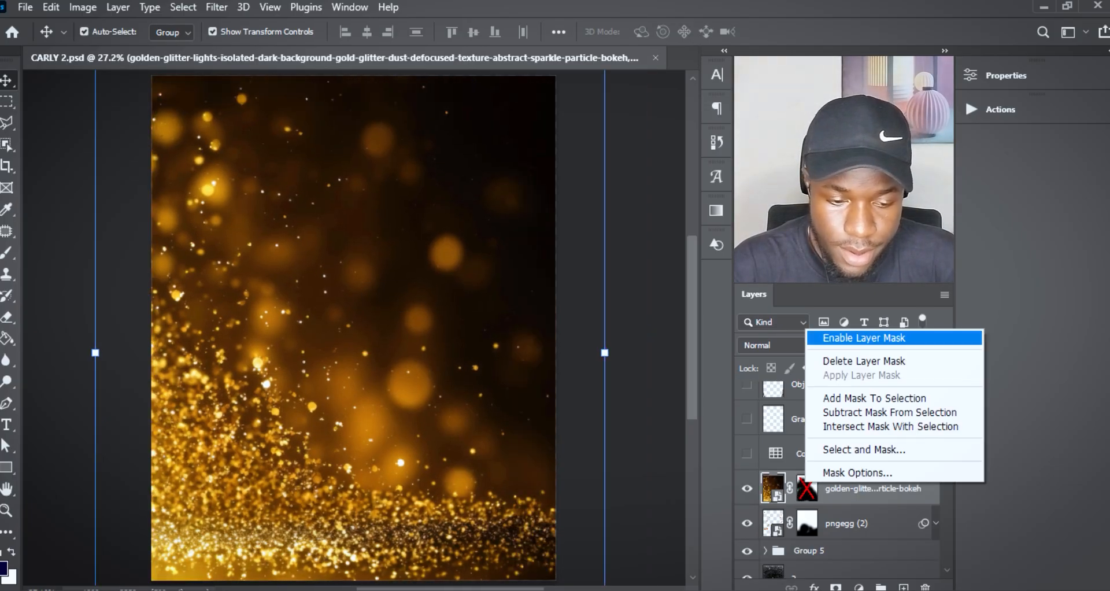
left_click(850, 338)
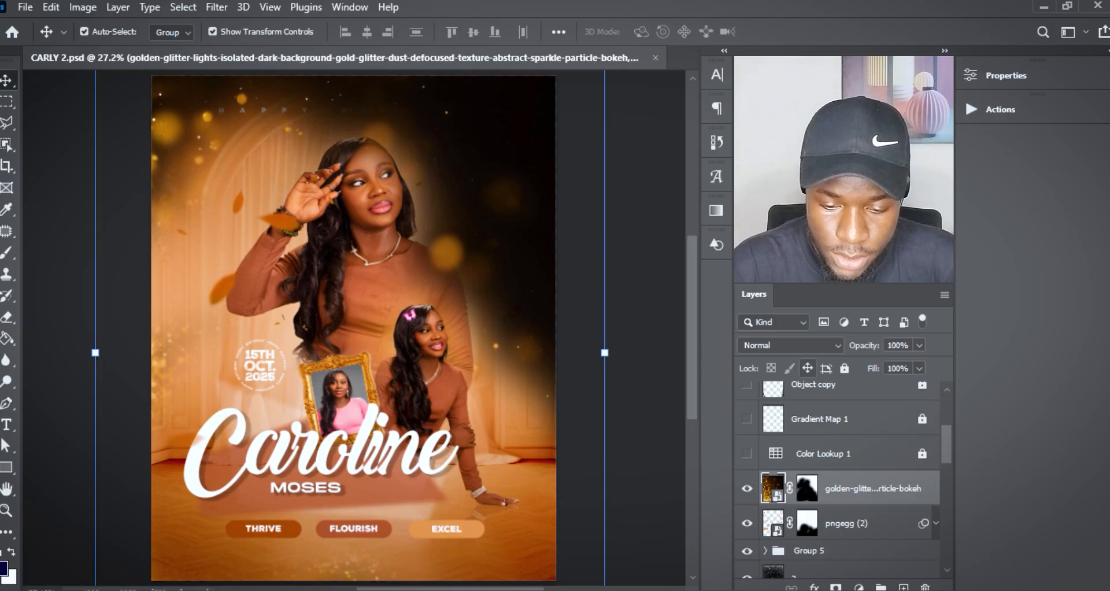
left_click(798, 346)
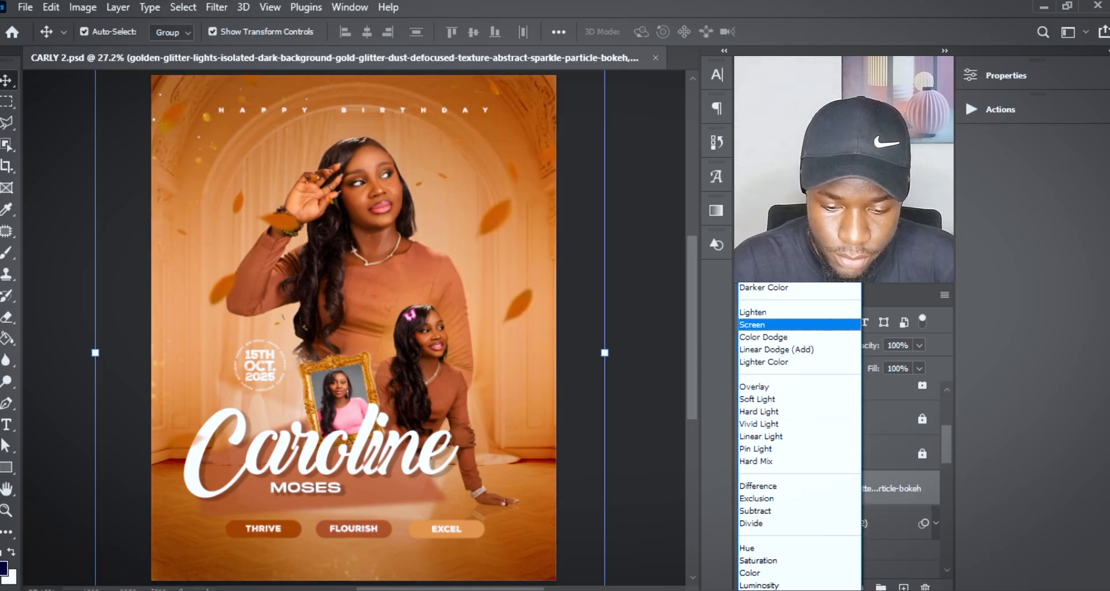
left_click(753, 325)
left_click(644, 277)
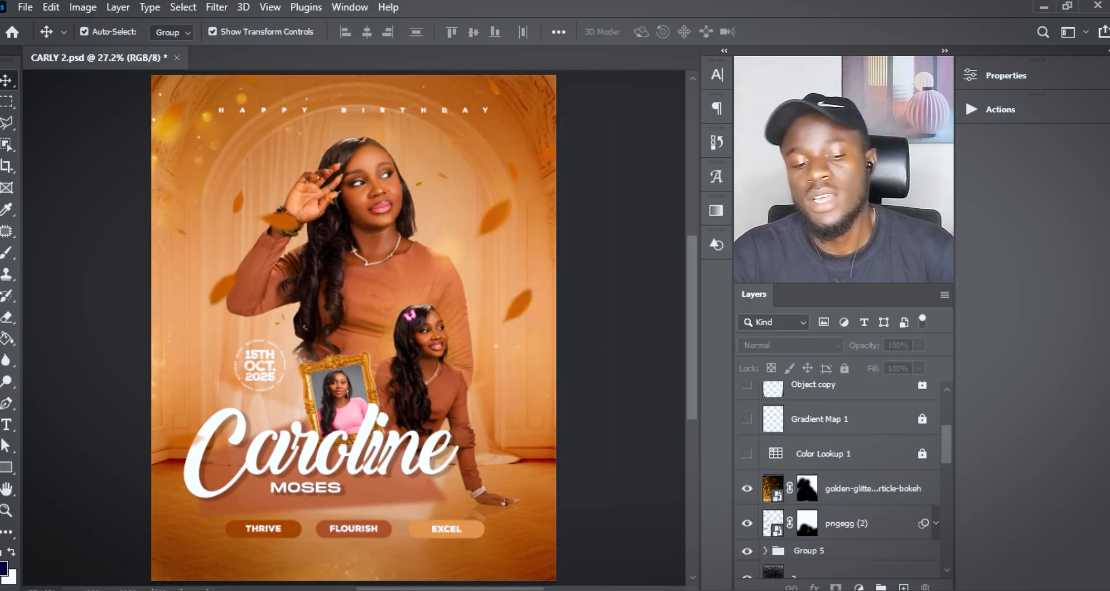
Show the Color Lookup 1 adjustment layer above the golden bokeh, select it and unlock it.
key("ctrl+minus")
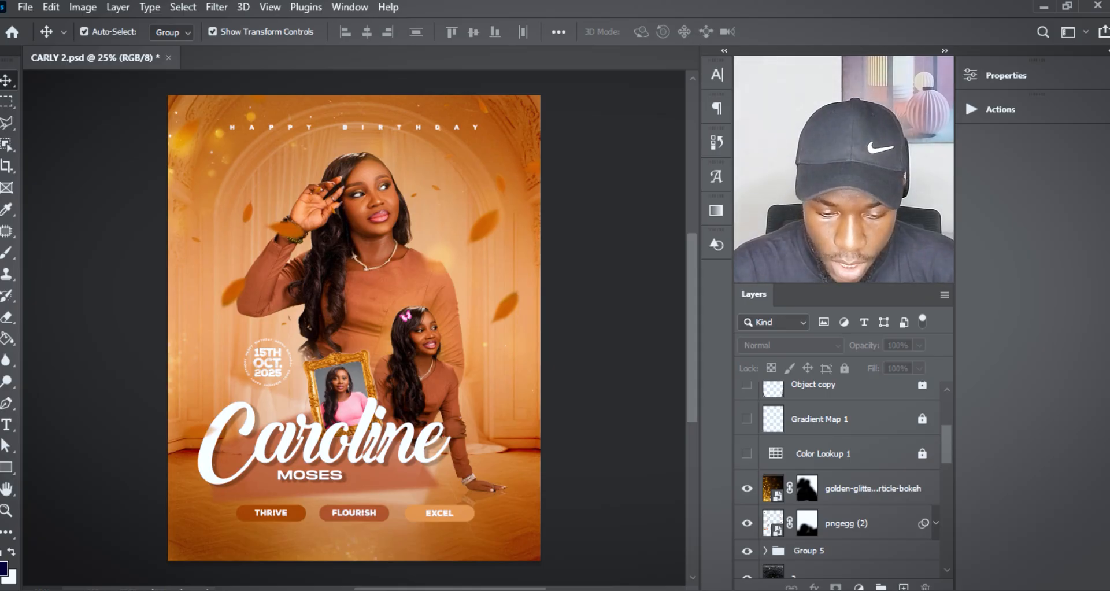
left_click(747, 454)
left_click(824, 454)
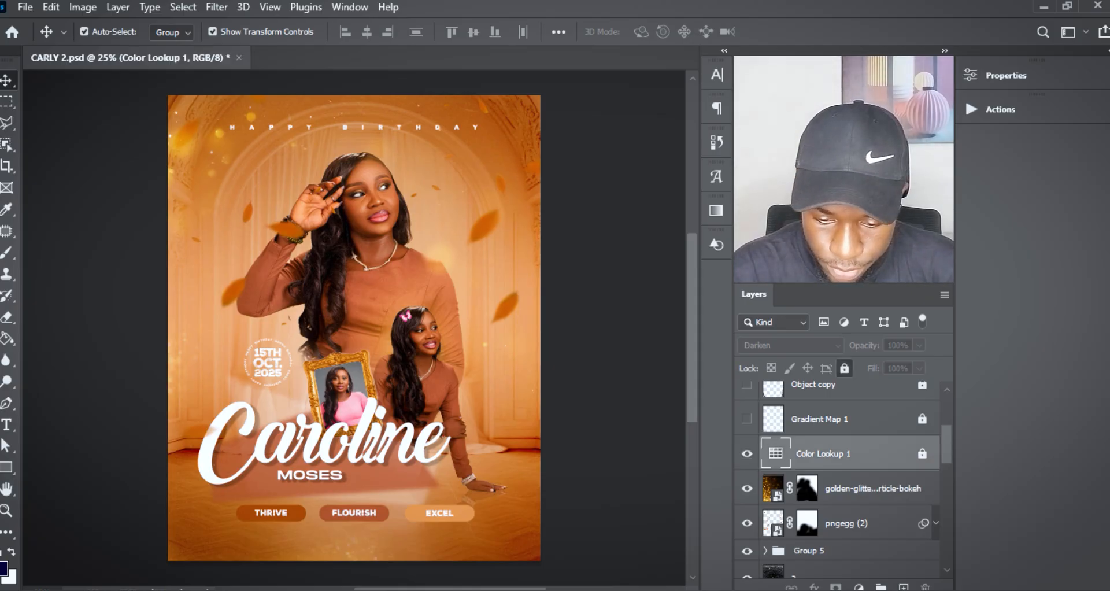
left_click(922, 454)
Show the Gradient Map 1 layer above Color Lookup 1, select it and unlock it.
left_click(747, 418)
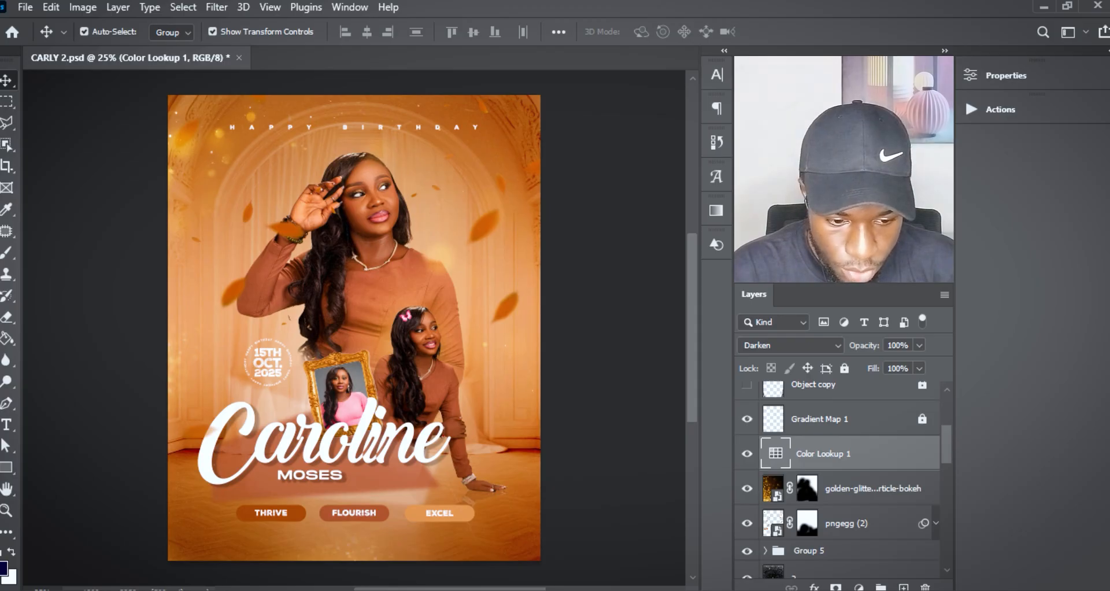
left_click(820, 420)
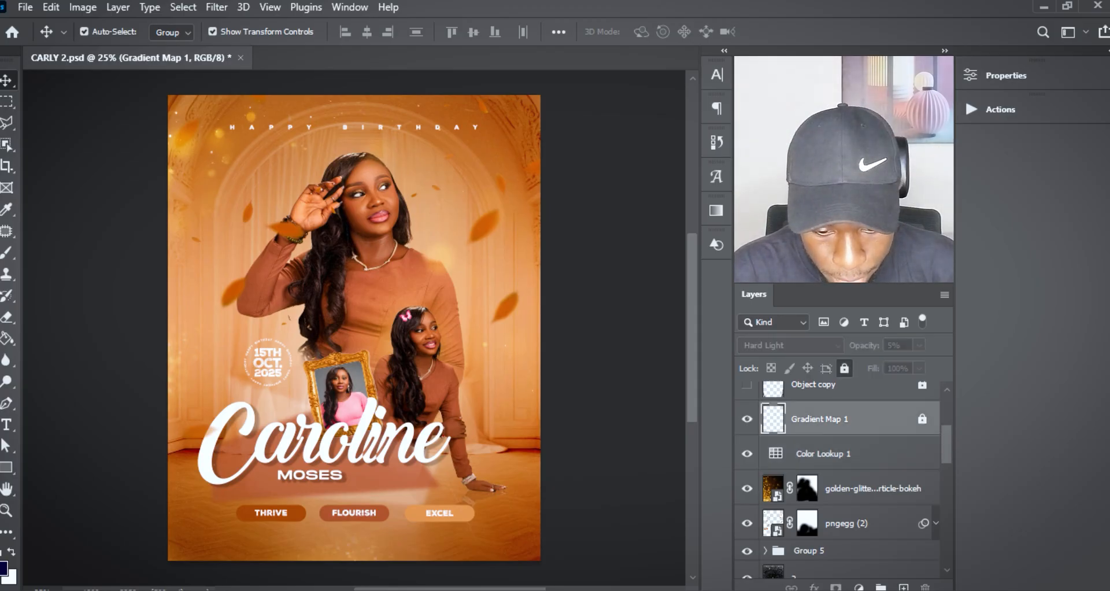
scroll(838, 431, "up", 3)
scroll(838, 479, "down", 1)
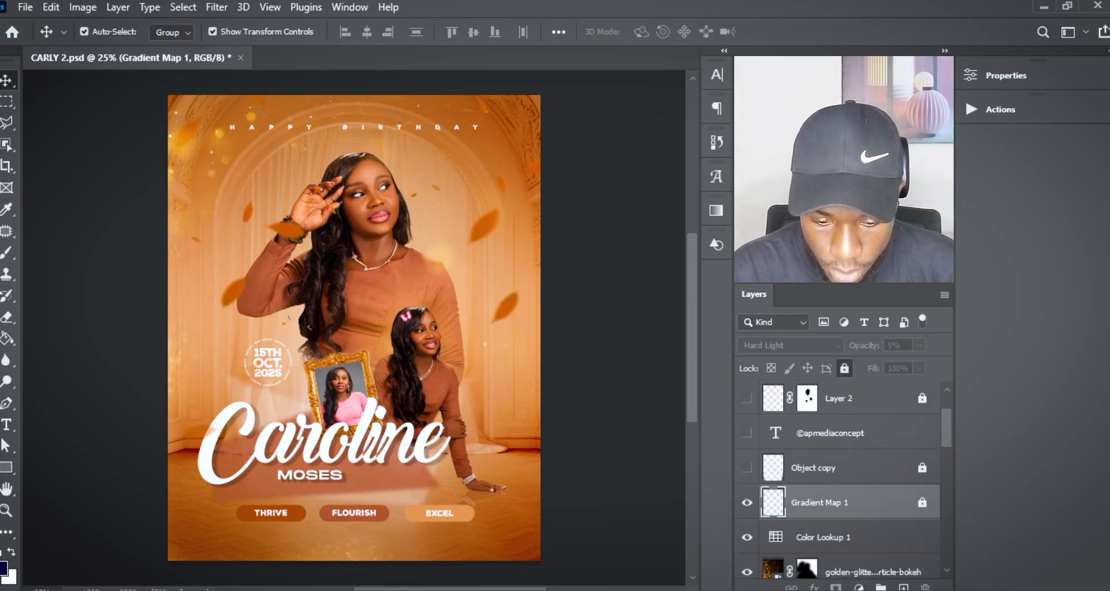
left_click(923, 503)
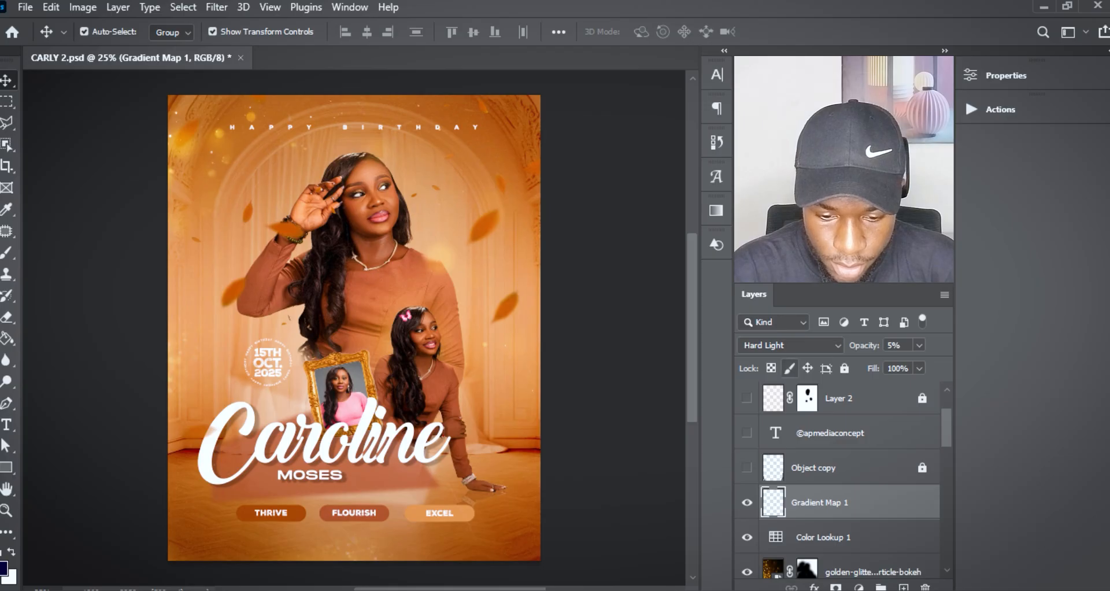
Try Gradient Map 1 in Normal blend mode at 100% opacity, and undo the changes to that layer.
left_click(789, 345)
left_click(753, 201)
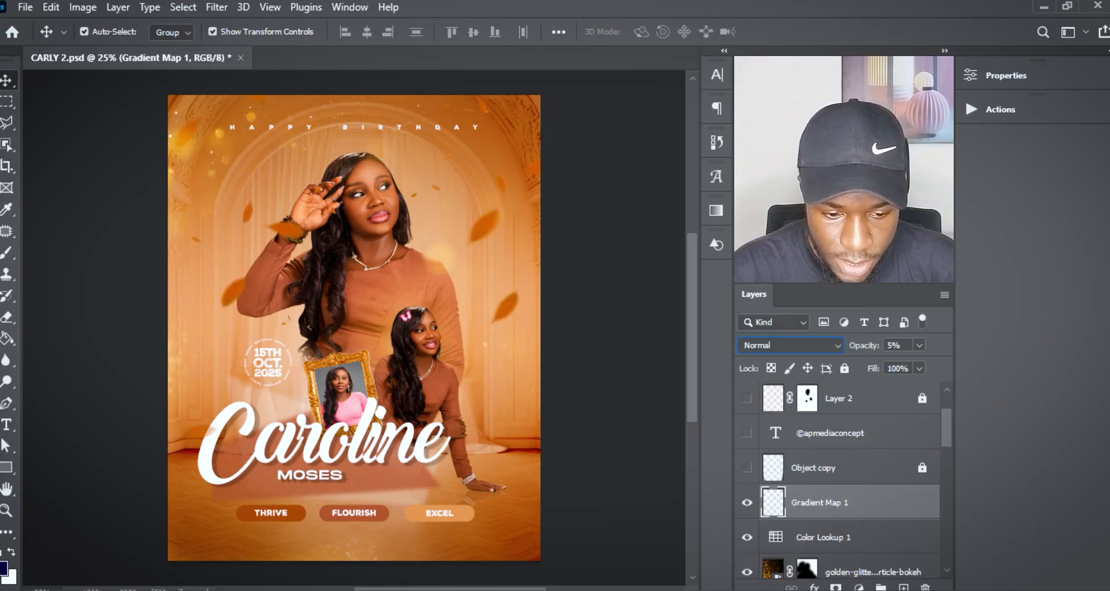
left_click(619, 324)
left_click(838, 502)
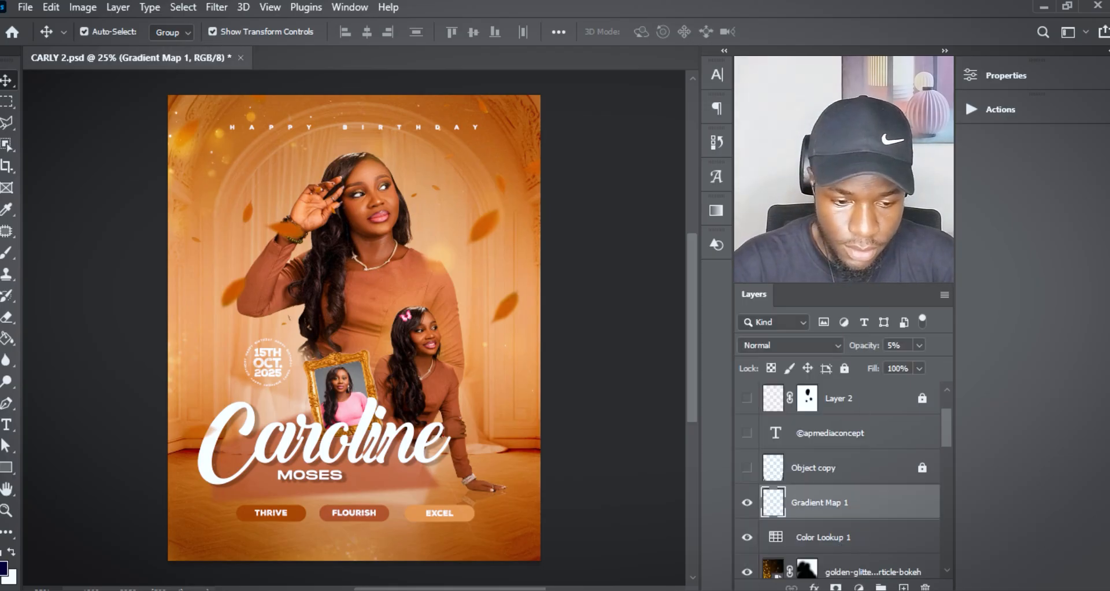
key("0")
left_click(619, 324)
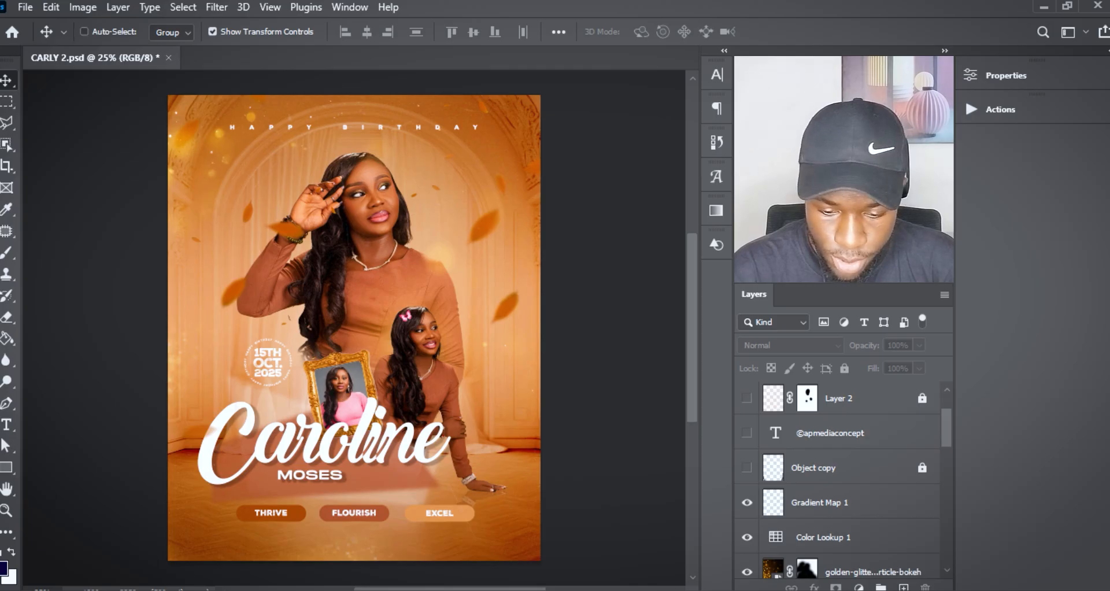
key("ctrl+z")
key("ctrl+z")
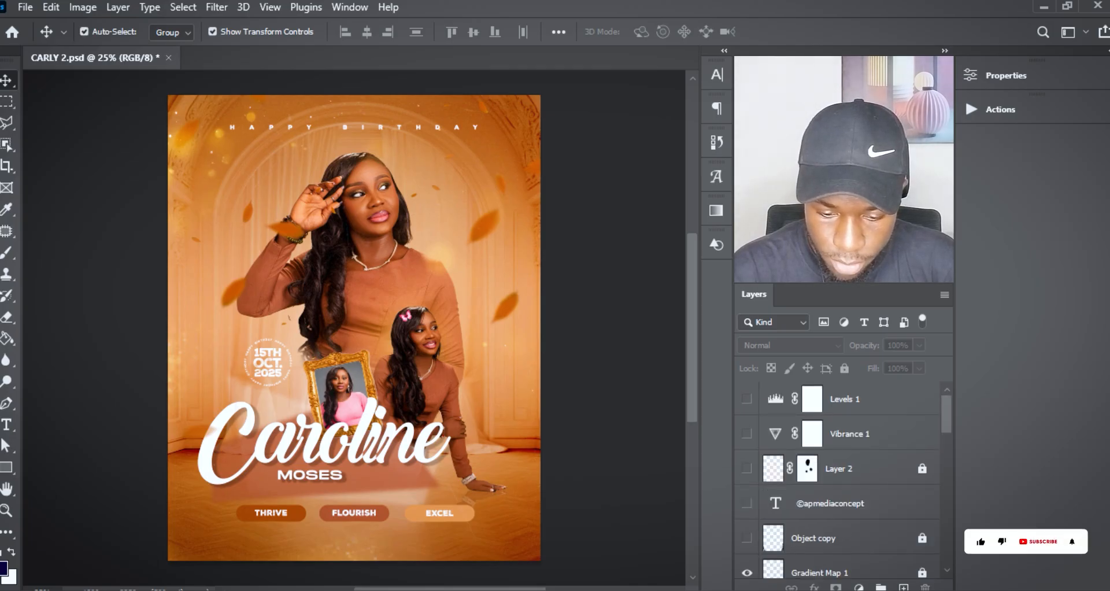
Show the Object copy layer above Gradient Map 1, select it and unlock it.
scroll(847, 482, "down", 4)
scroll(839, 480, "up", 1)
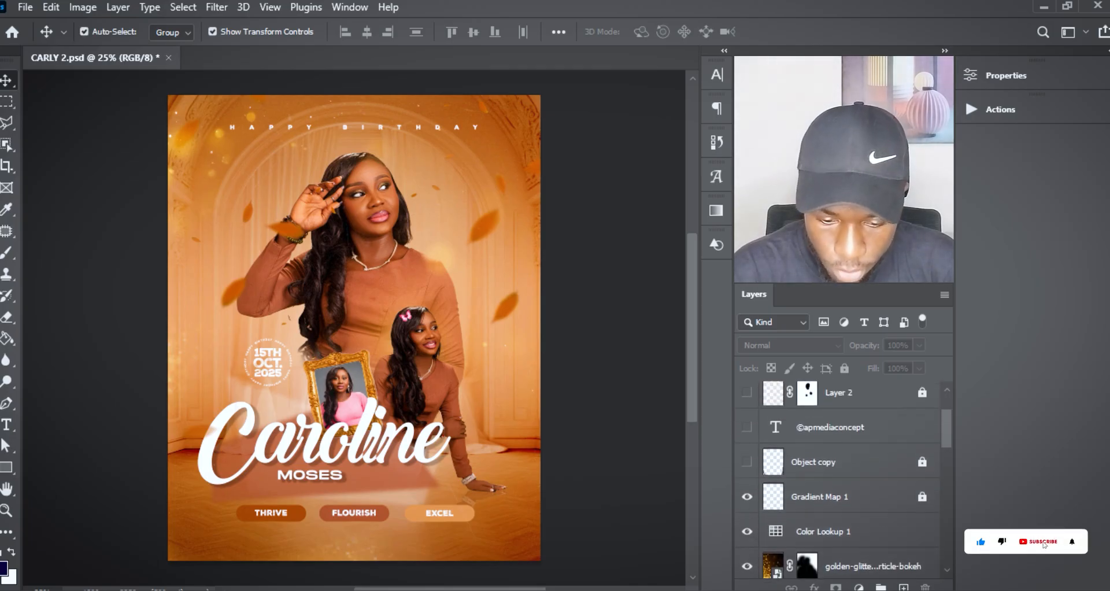
left_click(839, 463)
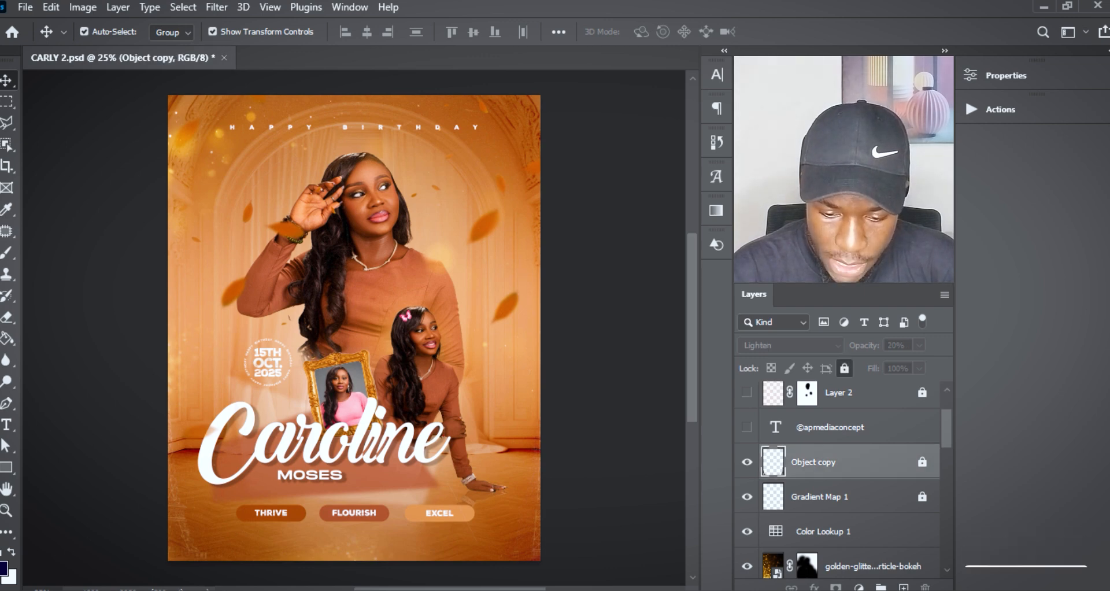
key("ctrl+/")
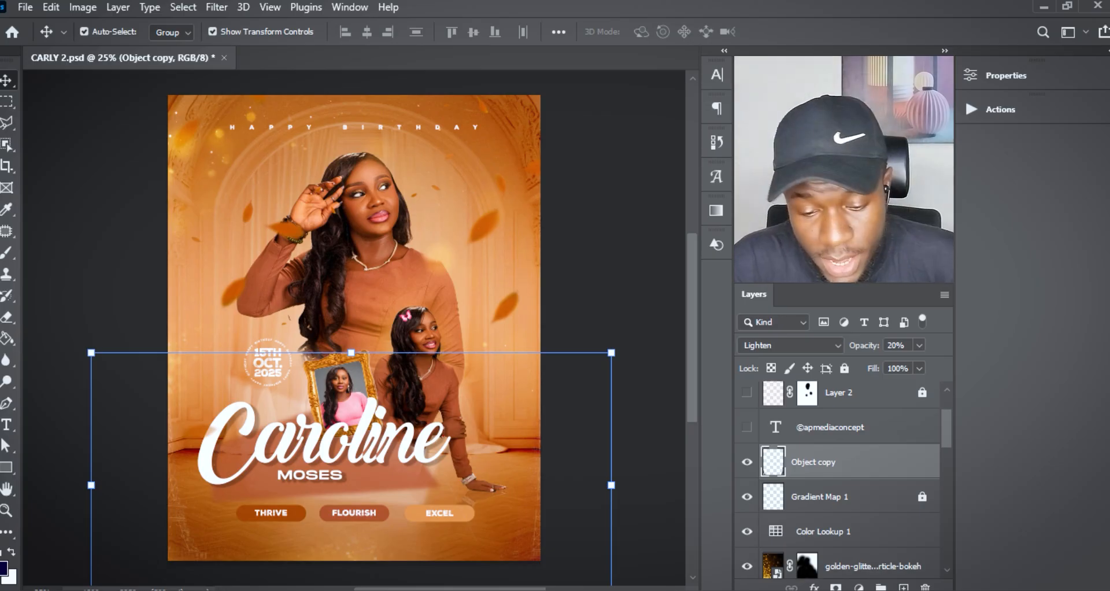
Set Object copy to Normal blend mode at 100% opacity and move it up and right to expose the Eiffel Tower image.
left_click(777, 346)
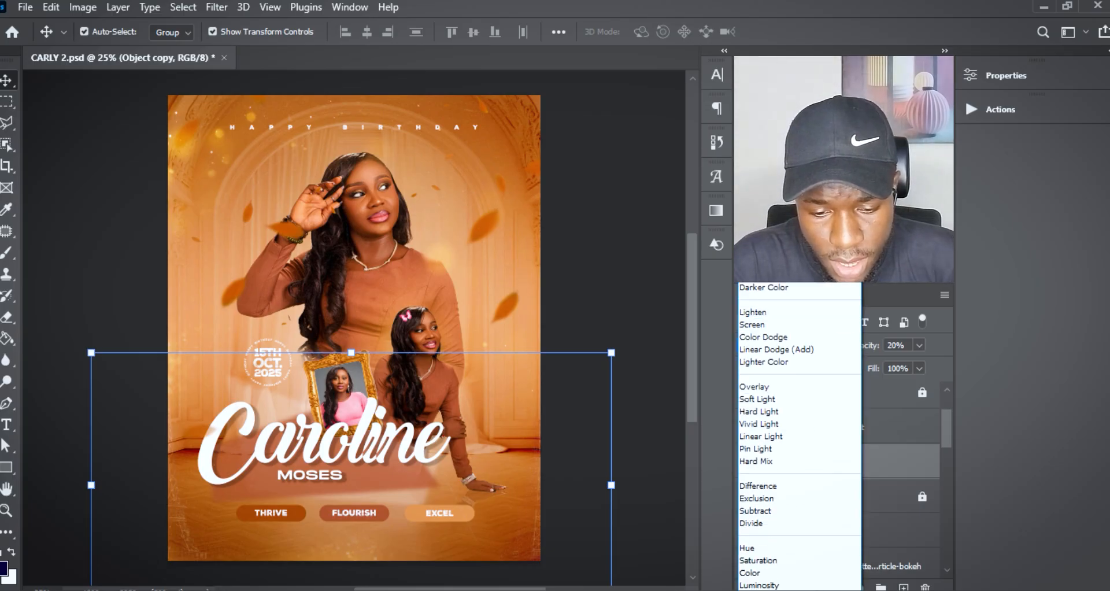
left_click(769, 201)
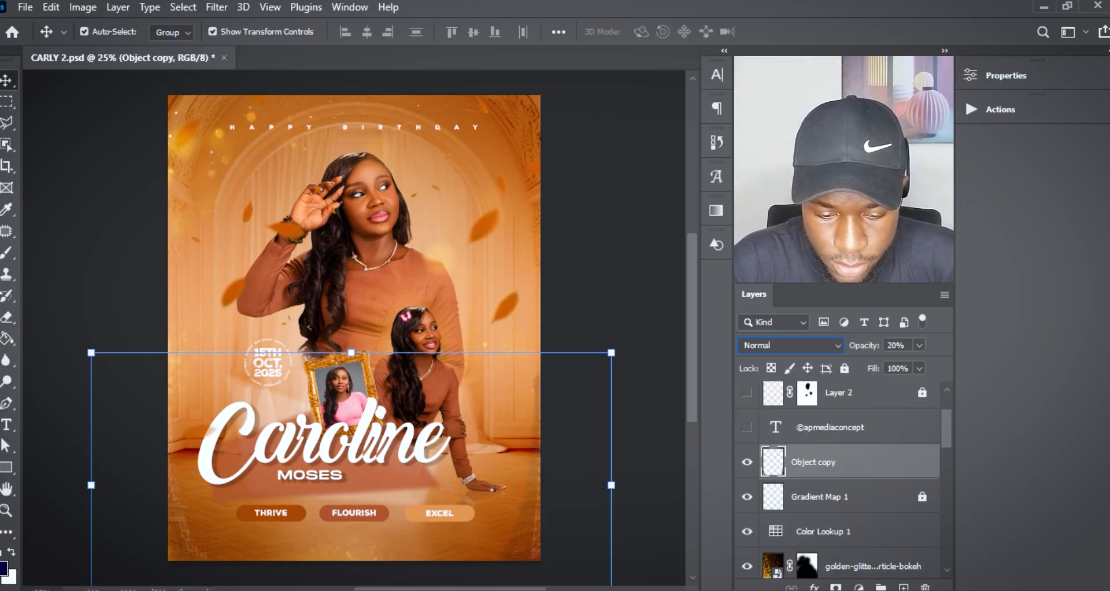
left_click(642, 277)
left_click(832, 461)
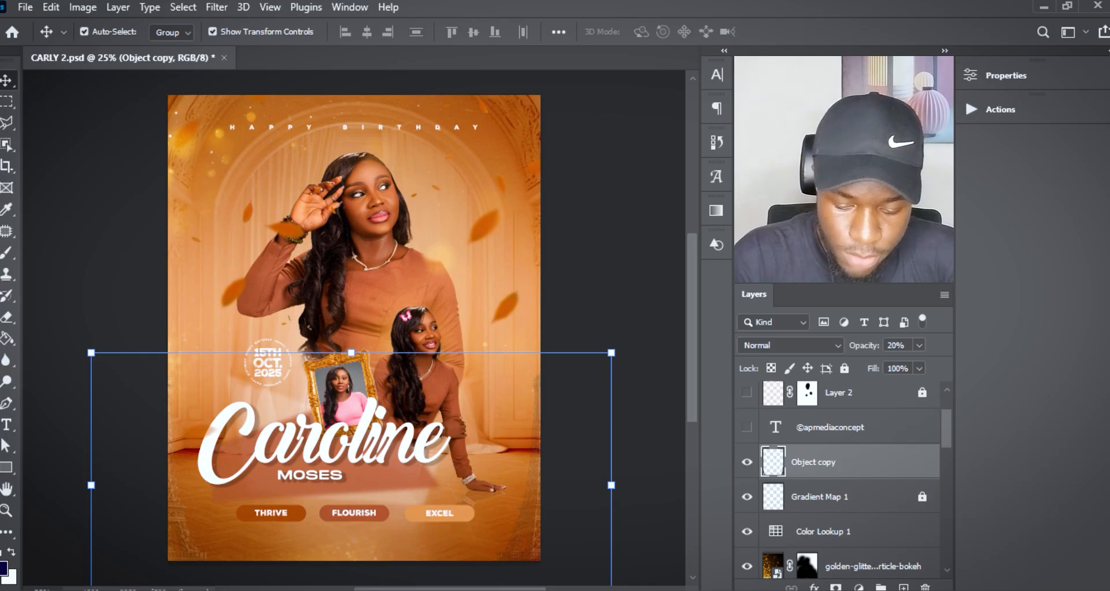
key("0")
left_click_drag(522, 463, 636, 409)
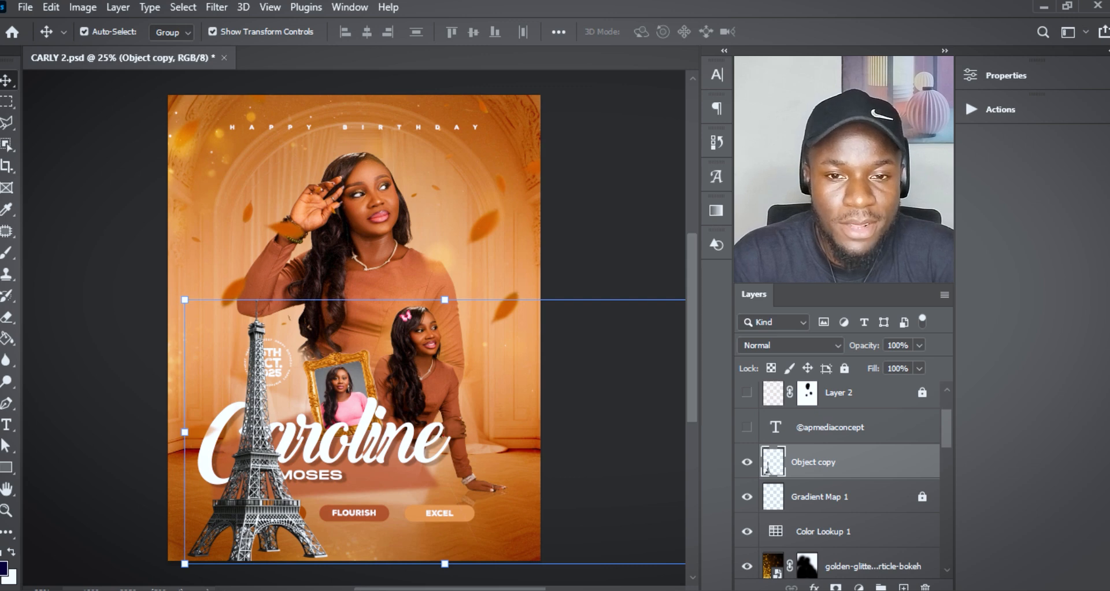
Undo Object copy's move and opacity change, set its blend mode back to Lighten, and deselect it.
key("ctrl+z")
key("ctrl+z")
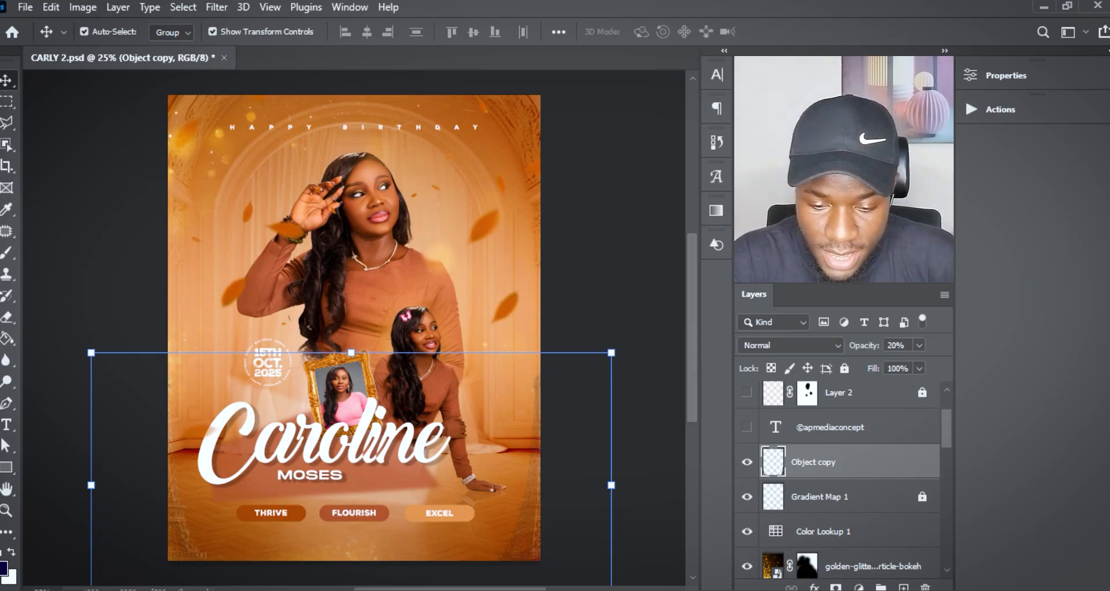
key("alt+shift+g")
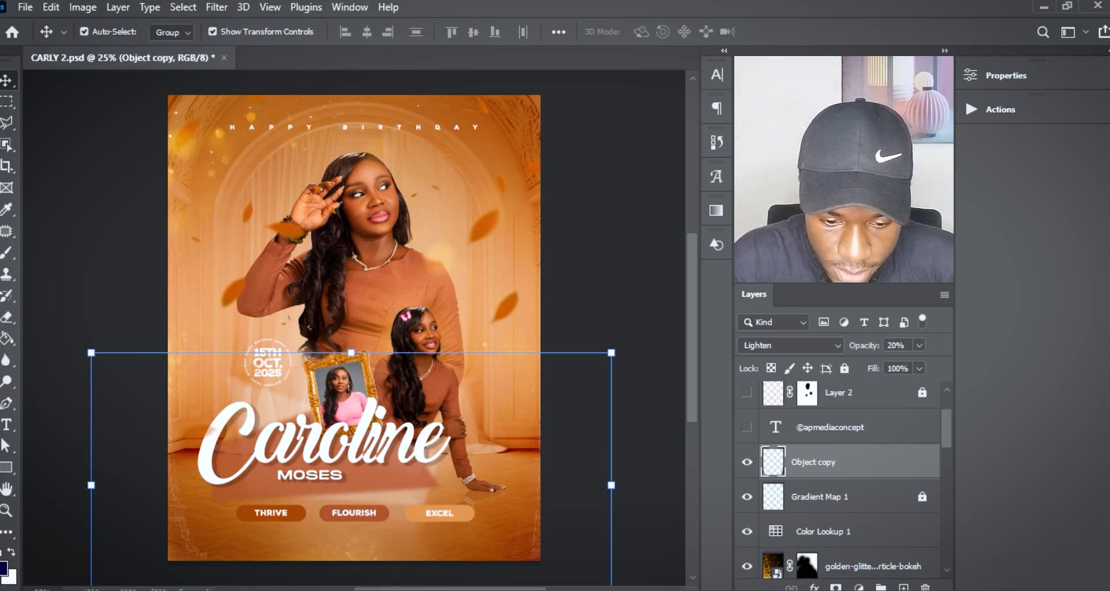
left_click(634, 141)
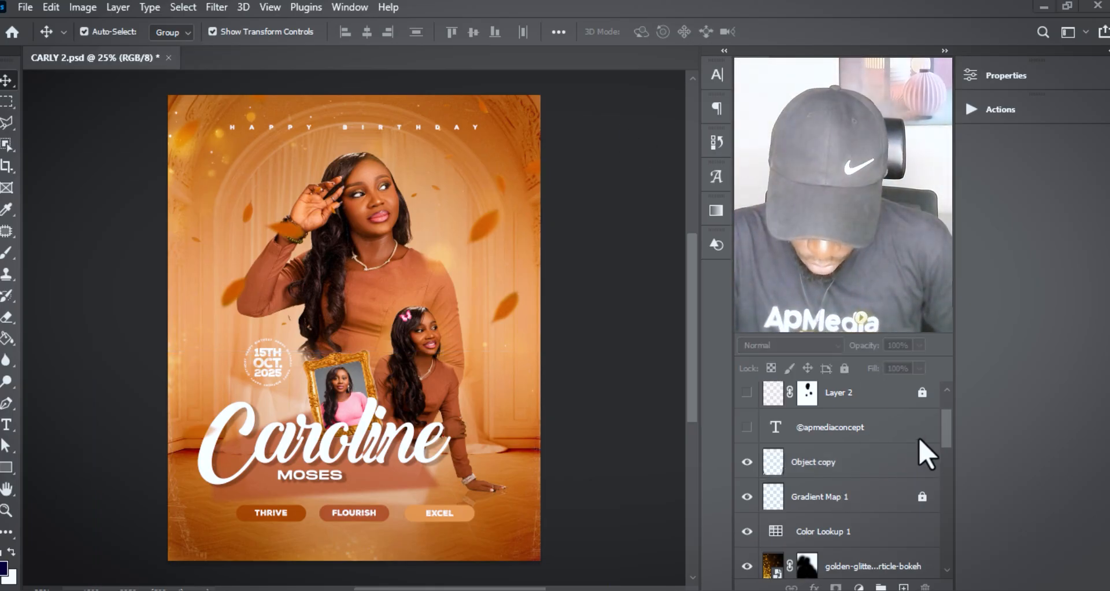
Show the ©apmediaconcept text layer at the bottom of the flyer.
left_click(946, 460)
left_click_drag(945, 458, 896, 399)
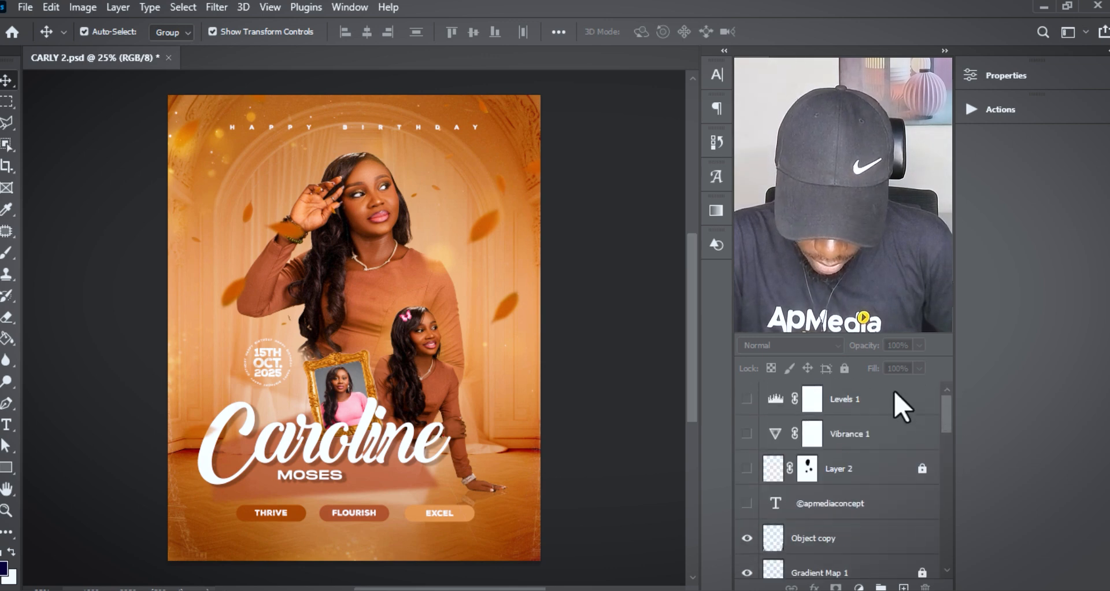
left_click(748, 503)
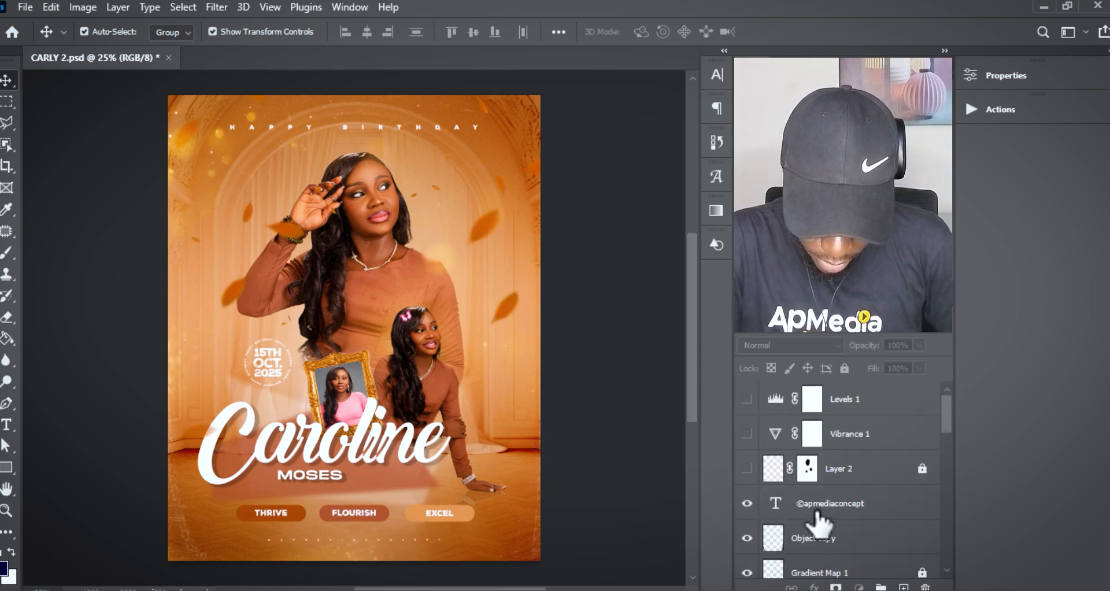
left_click(68, 502)
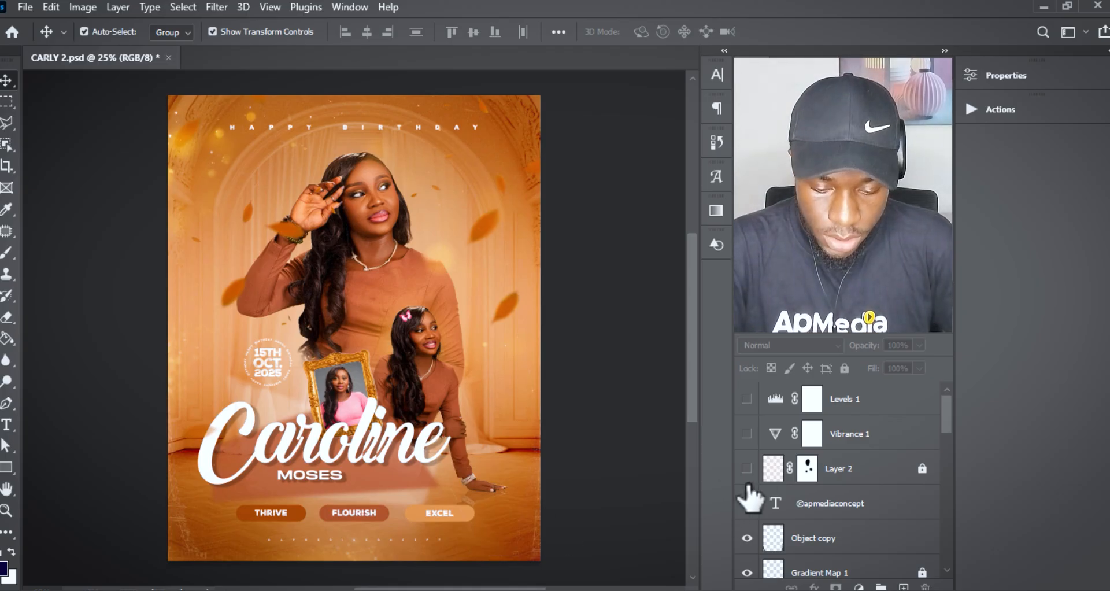
Show Layer 2, the dotted texture above the ©apmediaconcept text, and unlock it.
left_click(747, 468)
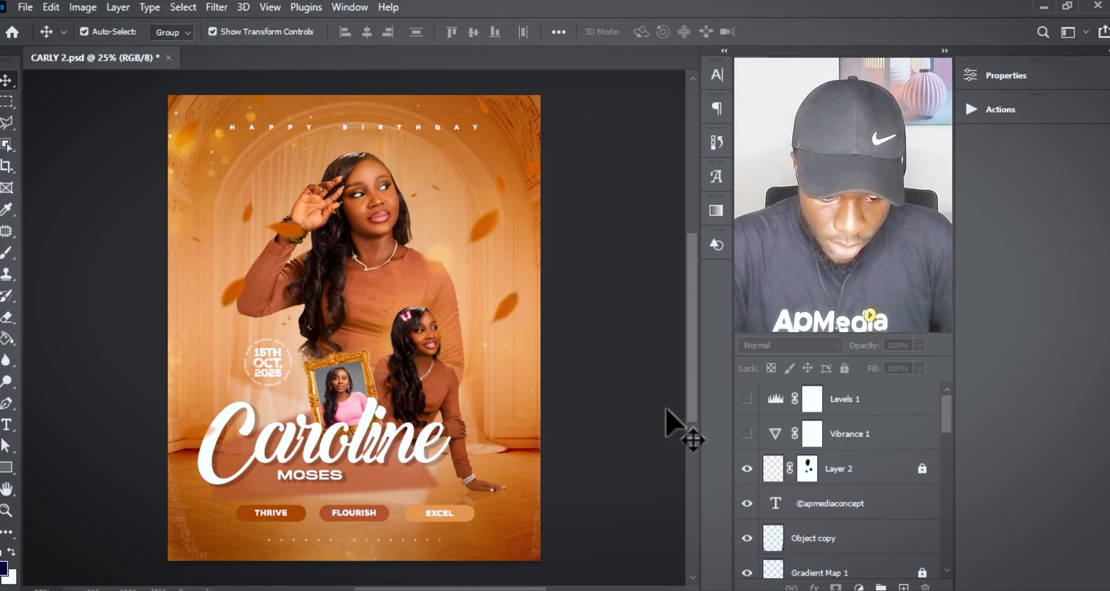
key("ctrl+minus")
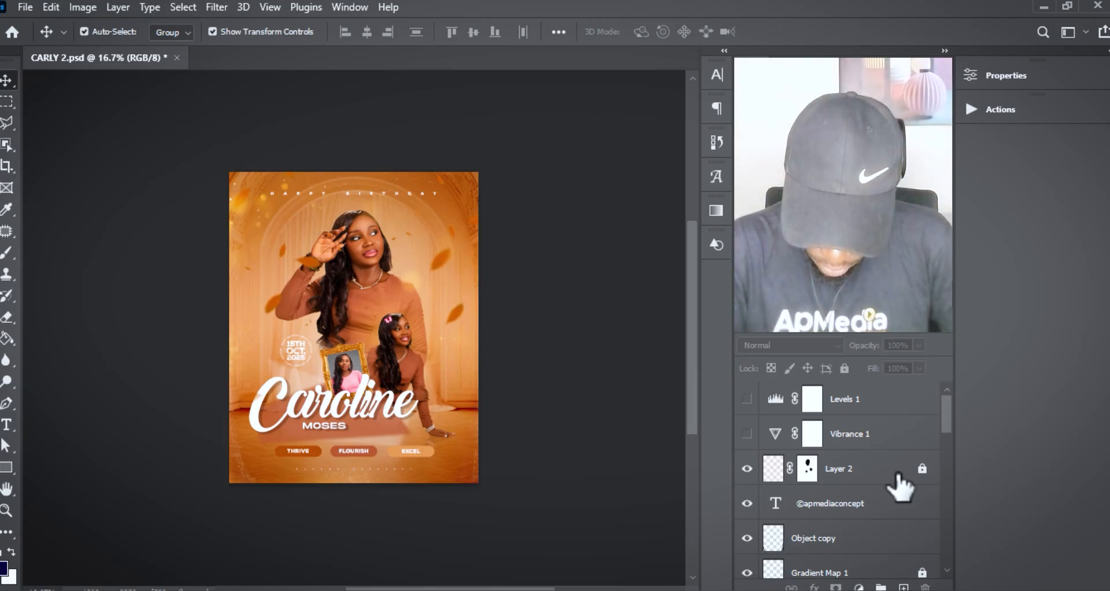
left_click(922, 470)
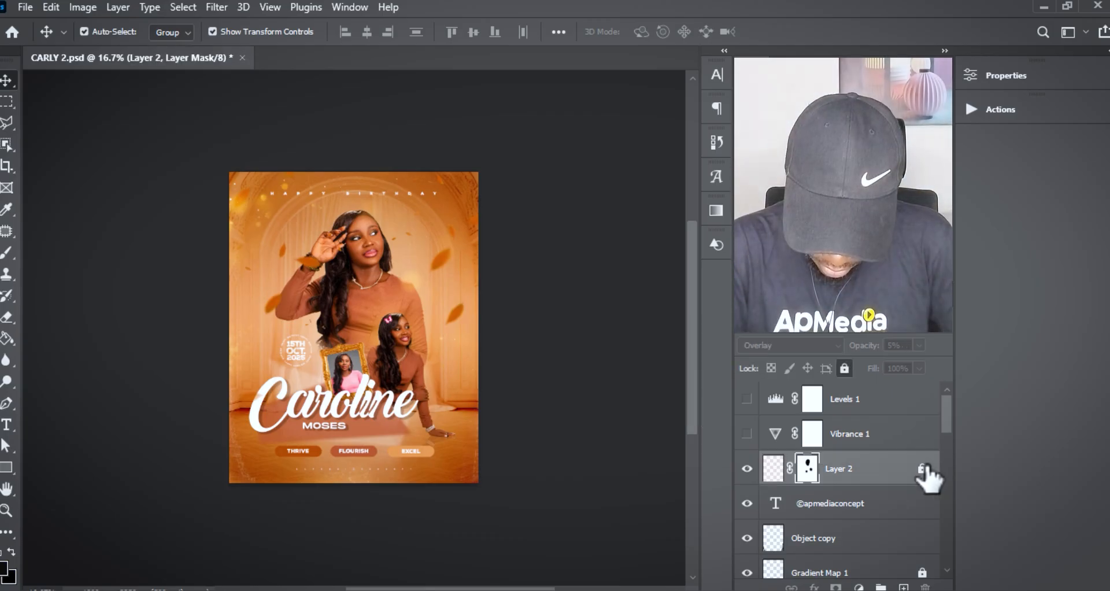
Raise Layer 2's opacity to 100% and set its blend mode to Normal to expose the dotted texture.
left_click(882, 471)
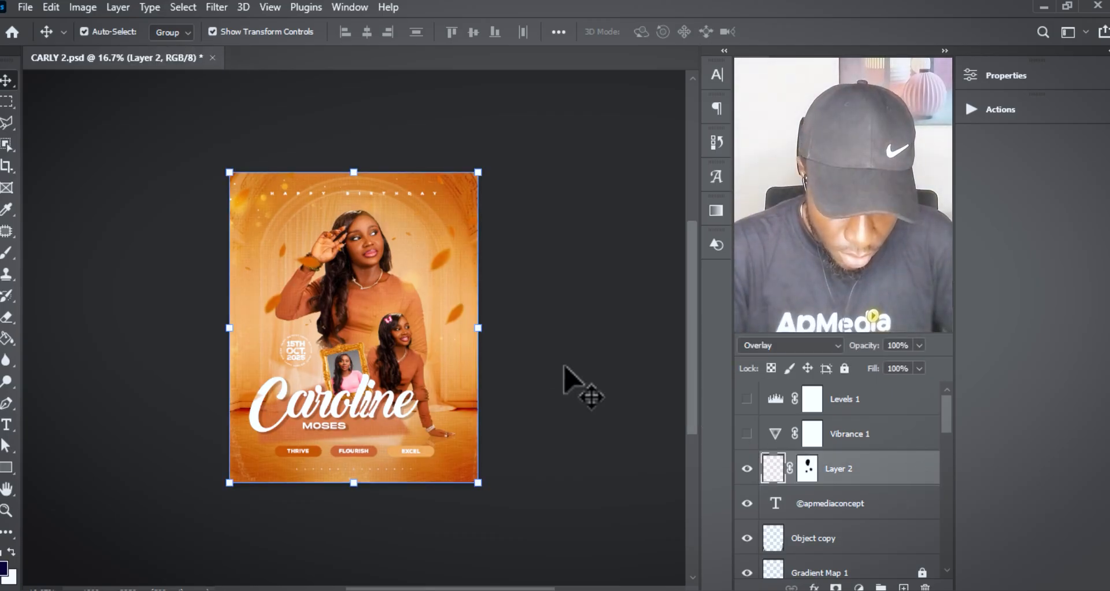
left_click(552, 369)
left_click(870, 471)
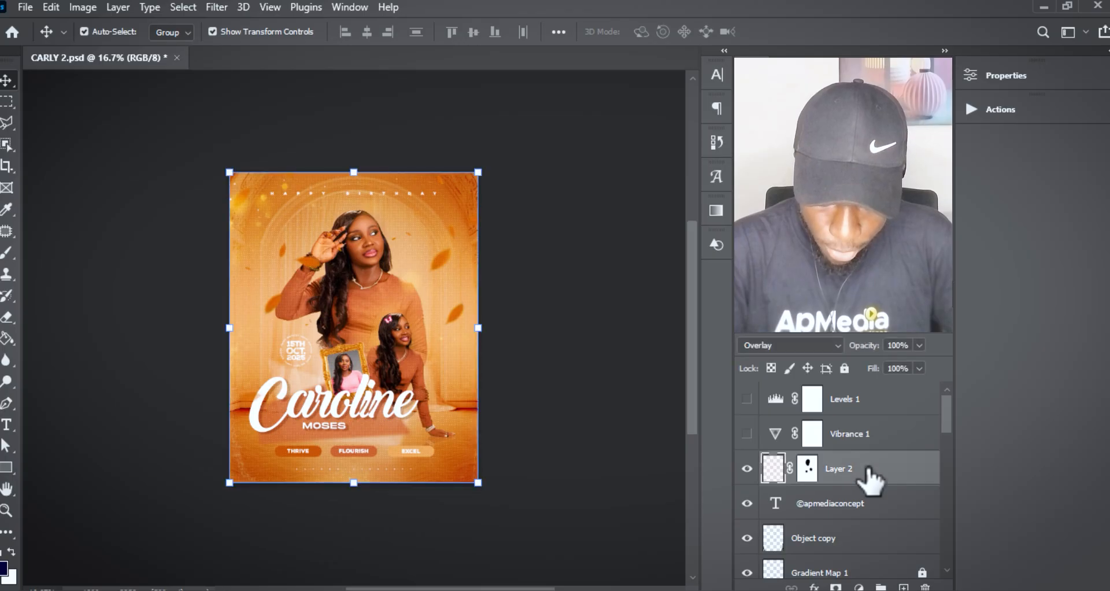
left_click(839, 347)
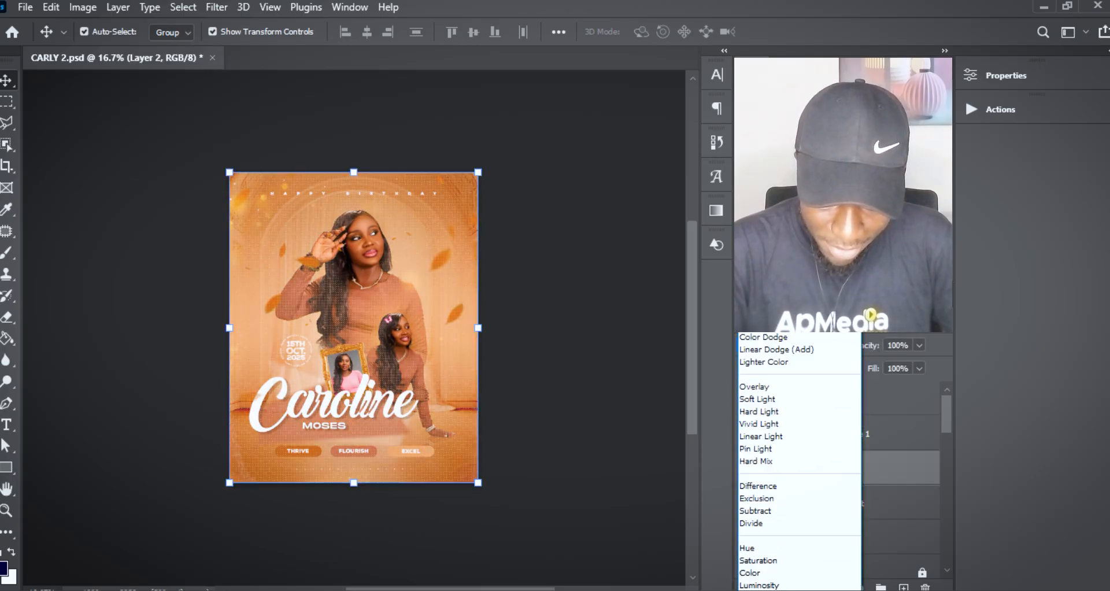
left_click(626, 241)
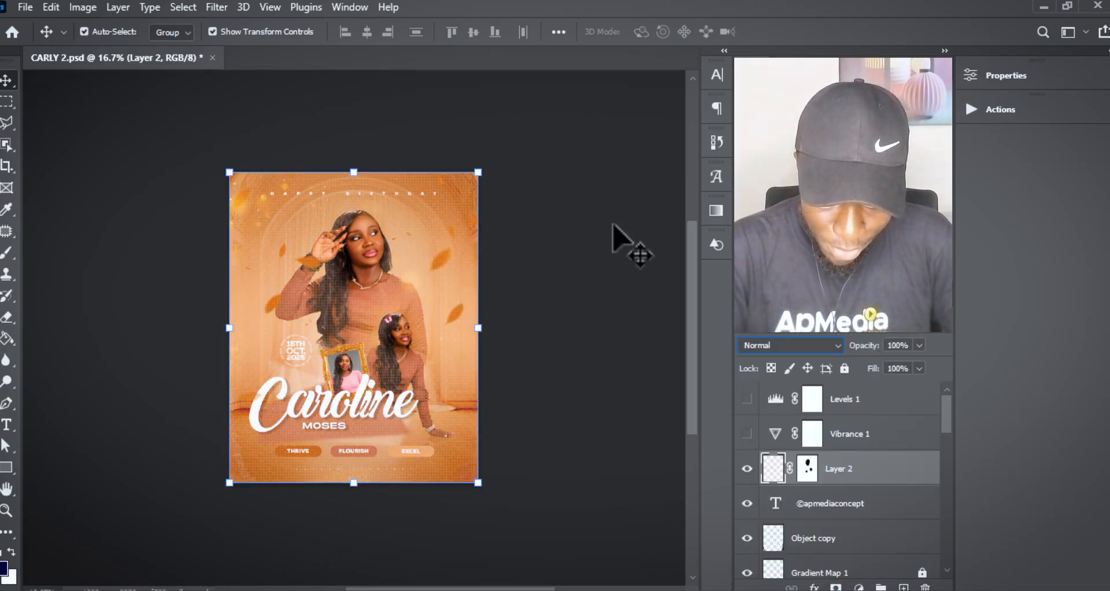
left_click(850, 471)
Examine Layer 2's dotted texture up close around the main portrait and across the whole flyer.
key("z")
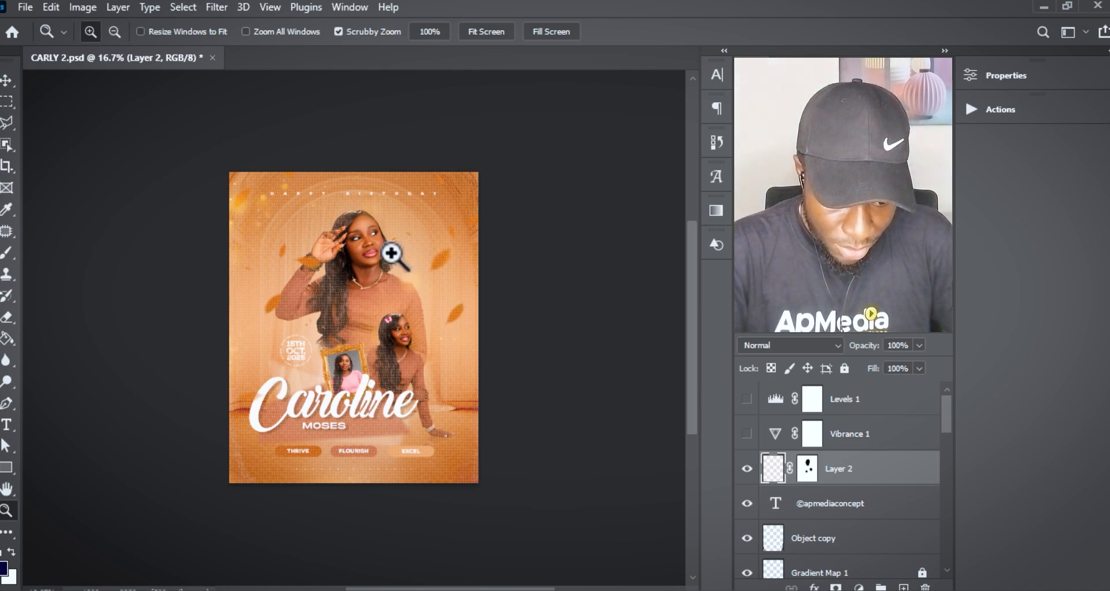
left_click(337, 258)
left_click(340, 263)
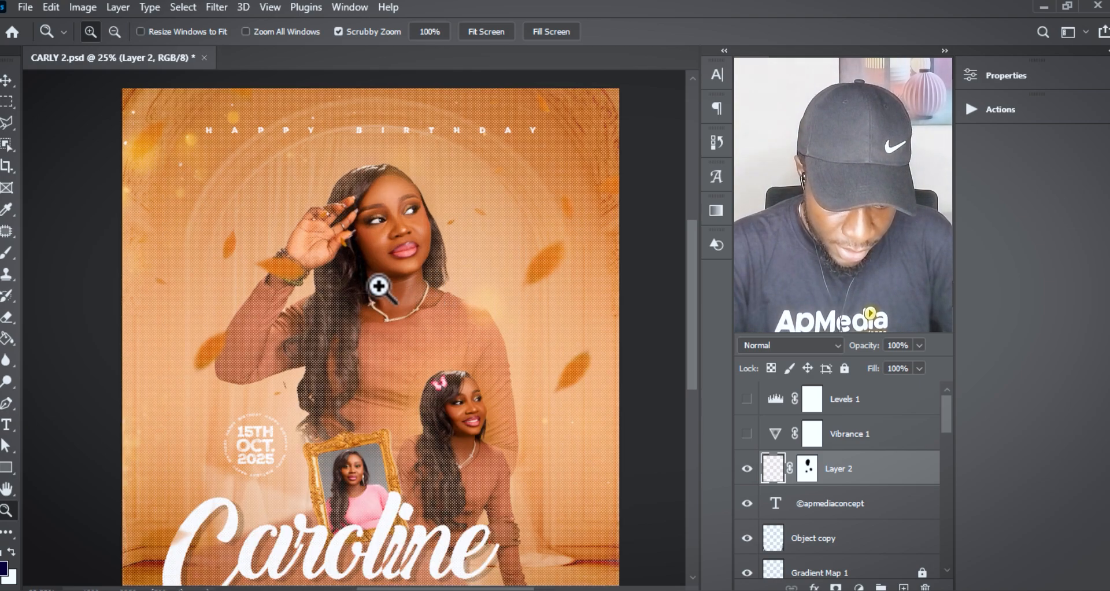
left_click(345, 276)
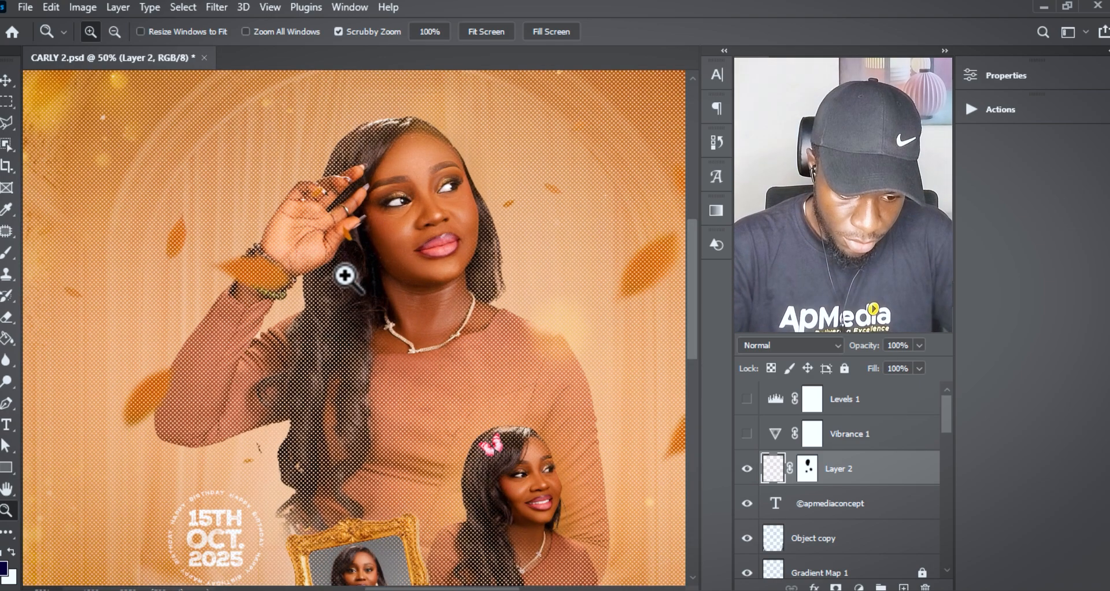
key("v")
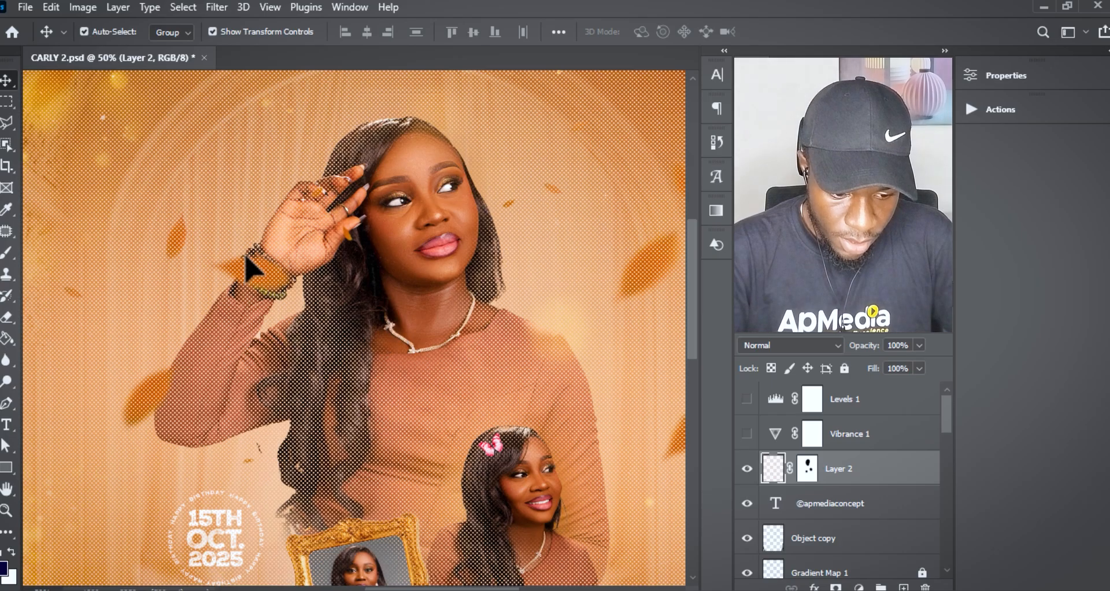
key("h")
left_click_drag(243, 260, 167, 370)
key("ctrl+minus")
key("ctrl+minus")
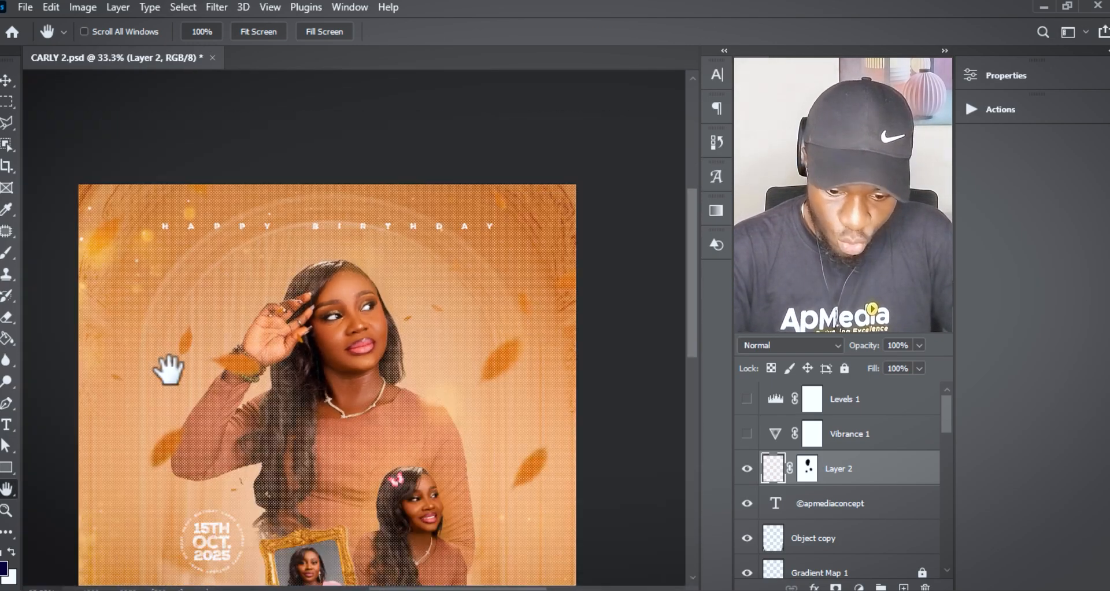
left_click_drag(339, 468, 380, 375)
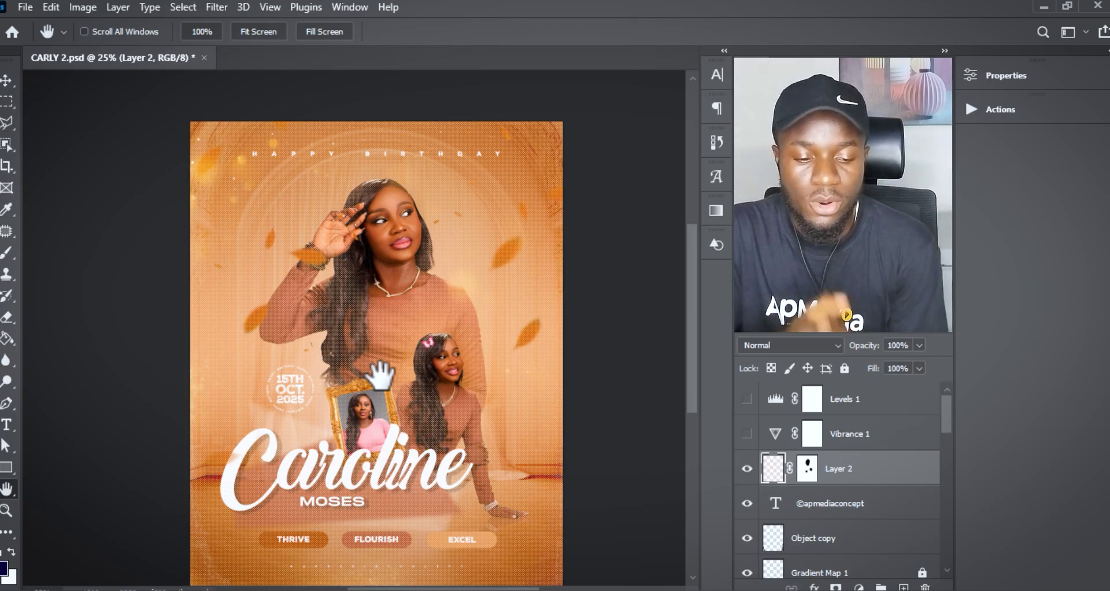
Set Layer 2's blend mode back to Overlay at 5% opacity and deselect it.
key("v")
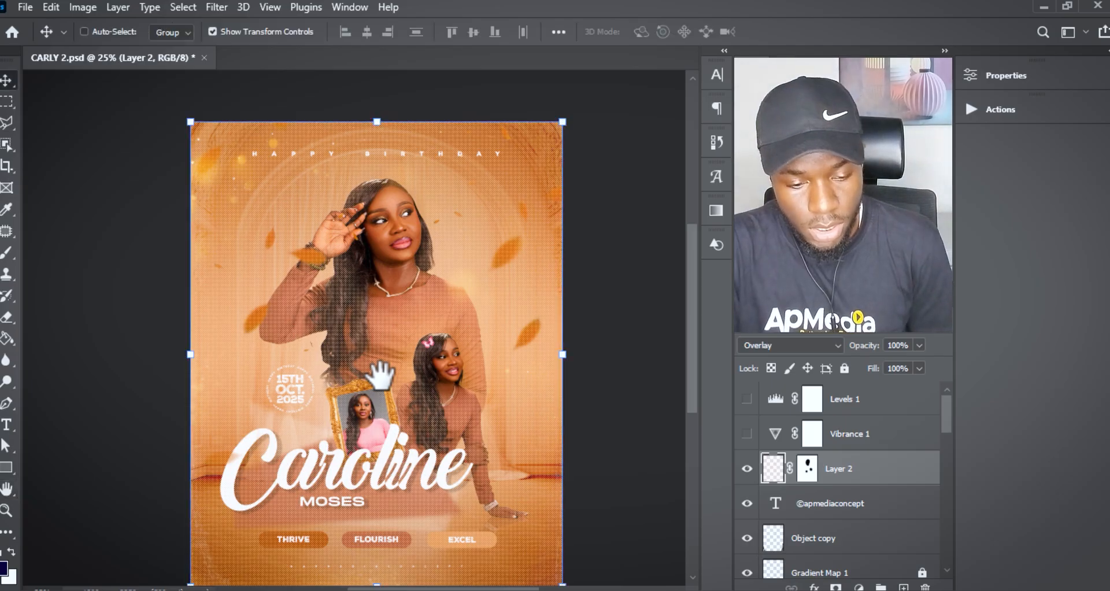
key("shift+alt+o")
key("0")
key("5")
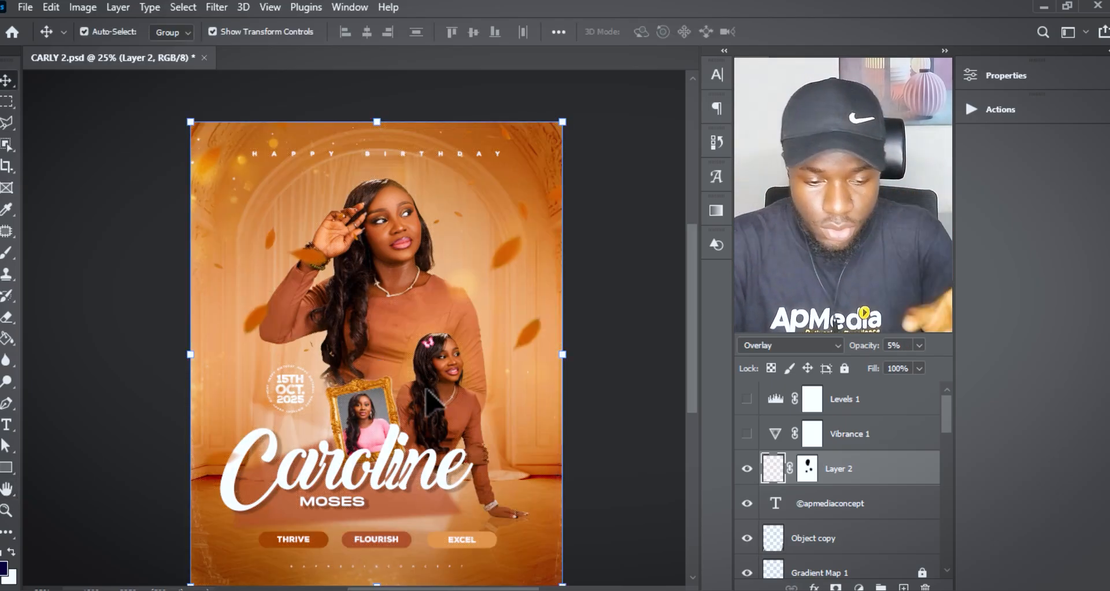
left_click(601, 466)
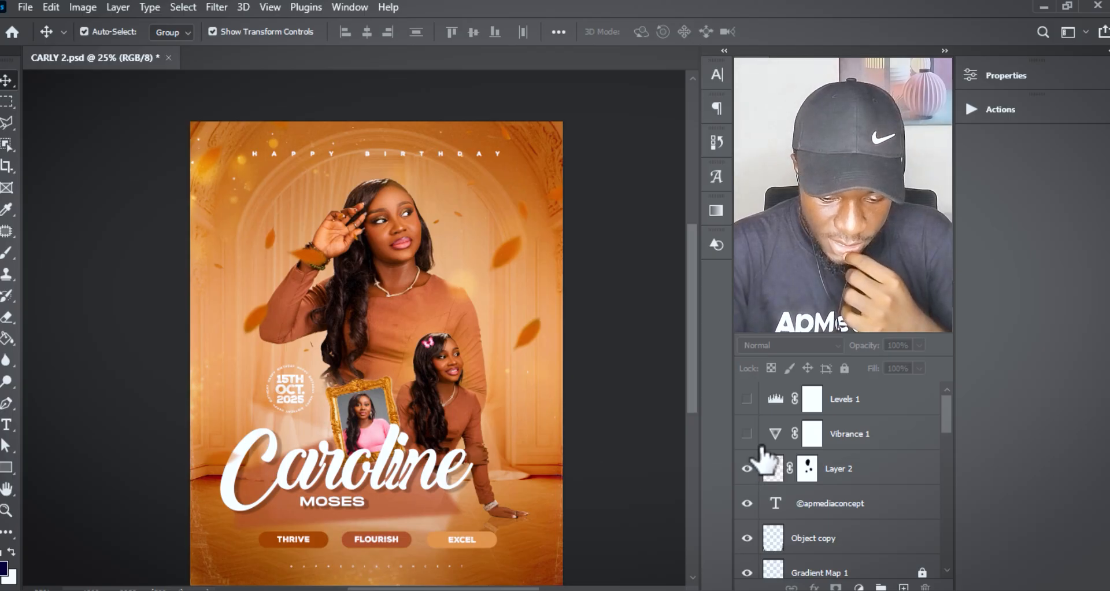
Show and select the Vibrance 1 adjustment layer, and point out Vibrance among the adjustment types without adding another.
left_click(747, 434)
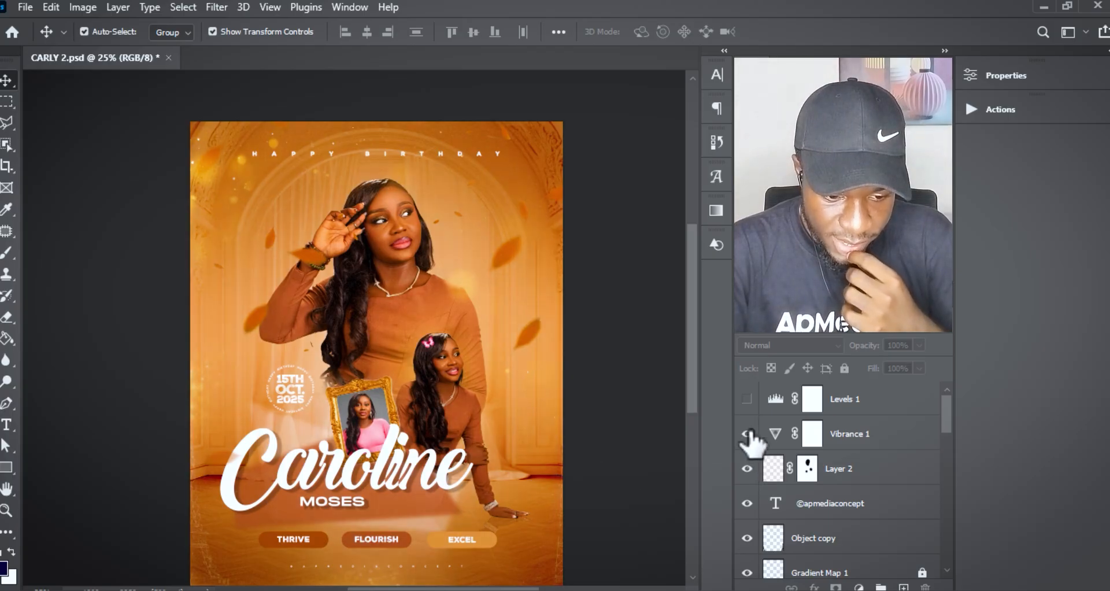
left_click(861, 436)
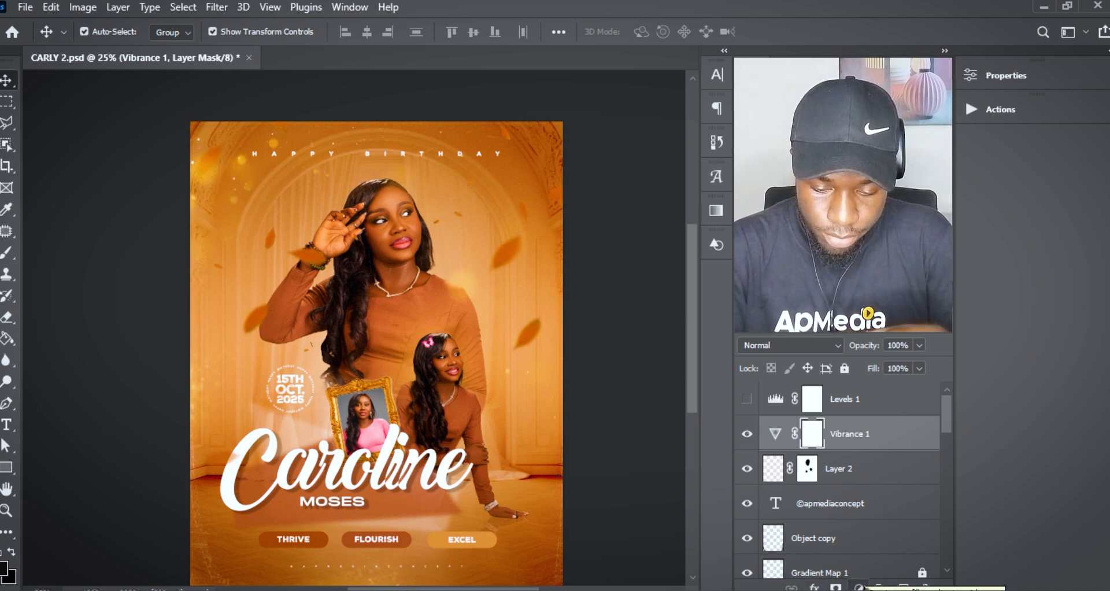
left_click(859, 587)
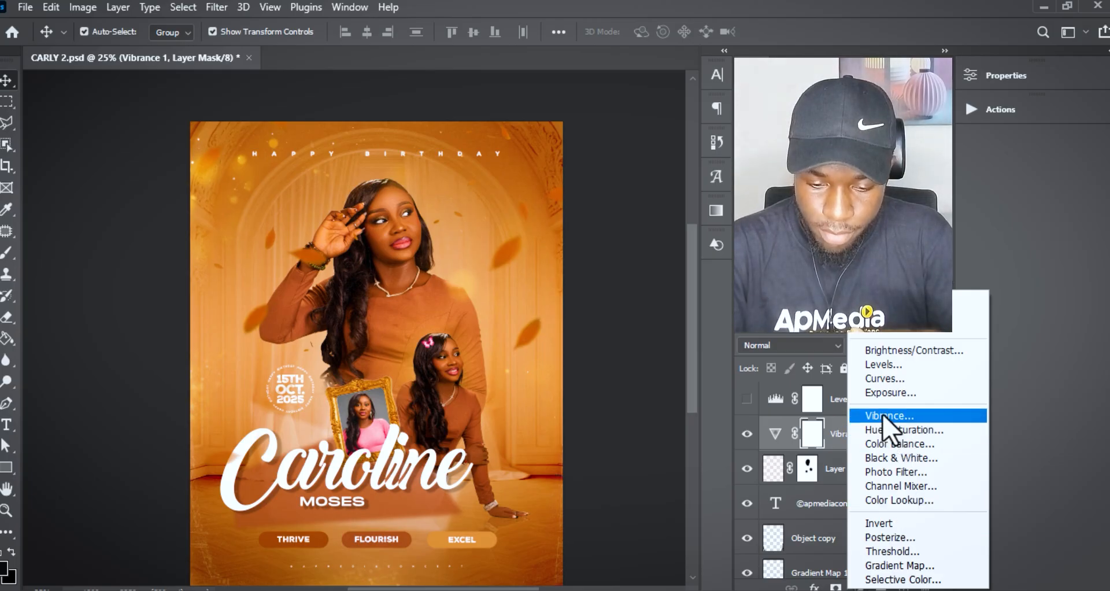
left_click(599, 361)
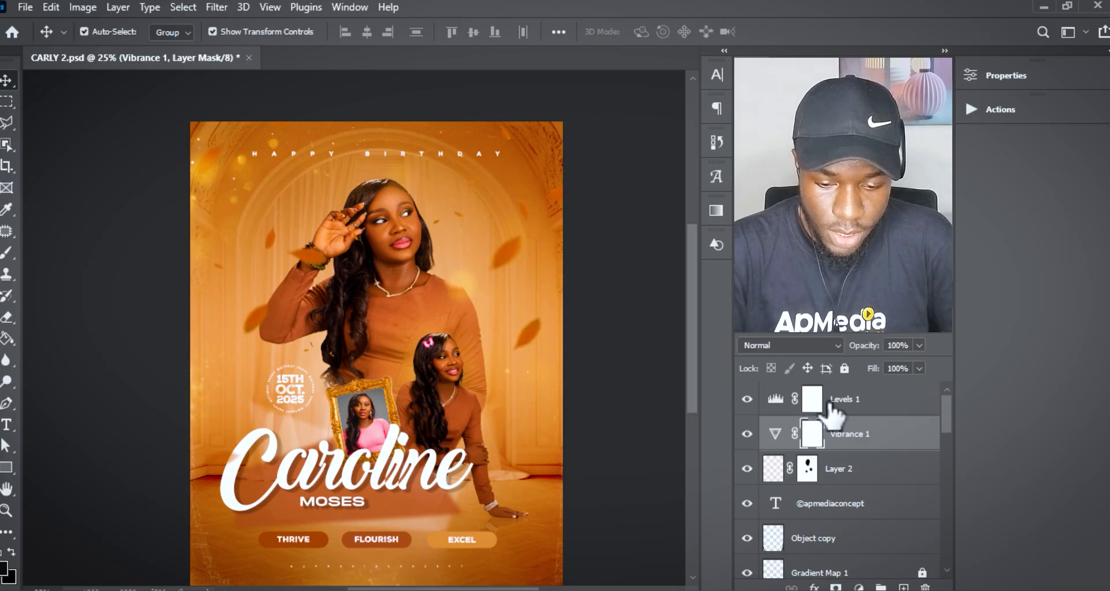
Show and select the Levels 1 adjustment layer, switching it off and on to compare its effect on the whole flyer.
left_click(864, 411)
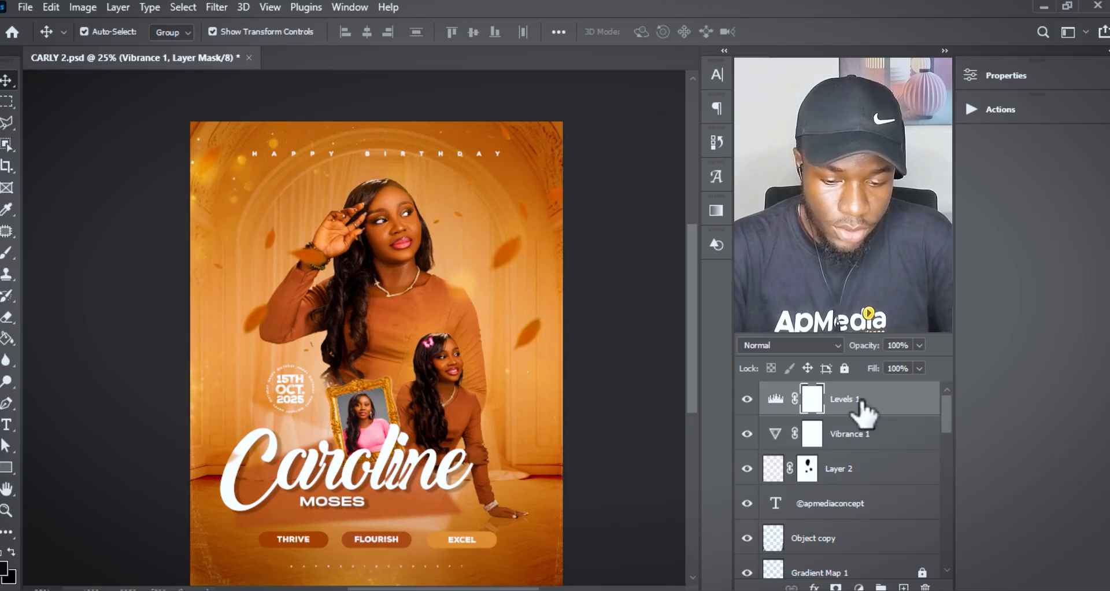
left_click(748, 400)
left_click(748, 399)
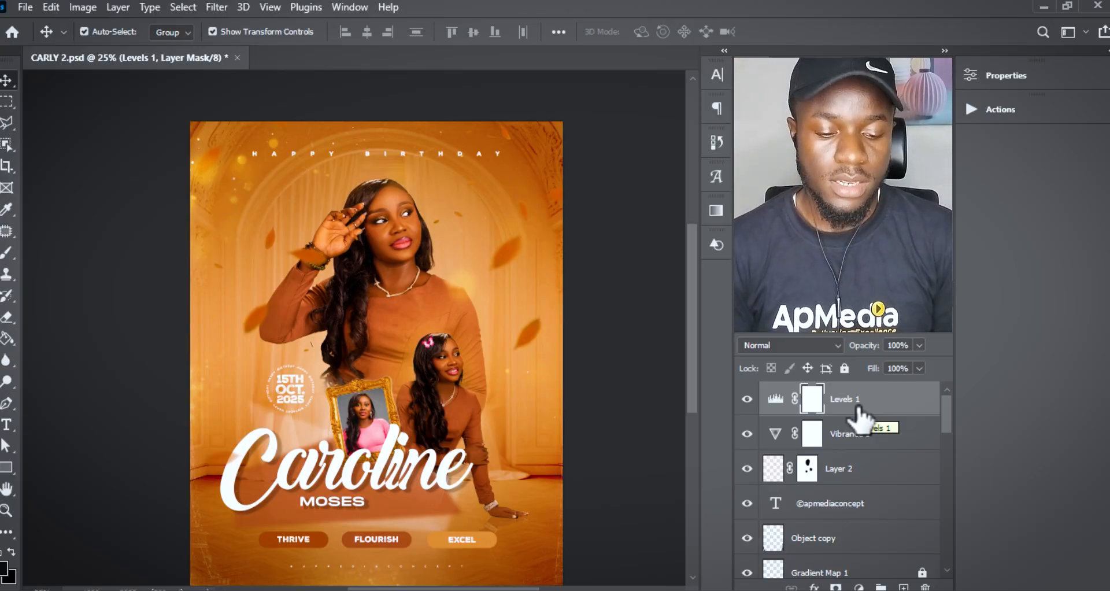
key("ctrl+minus")
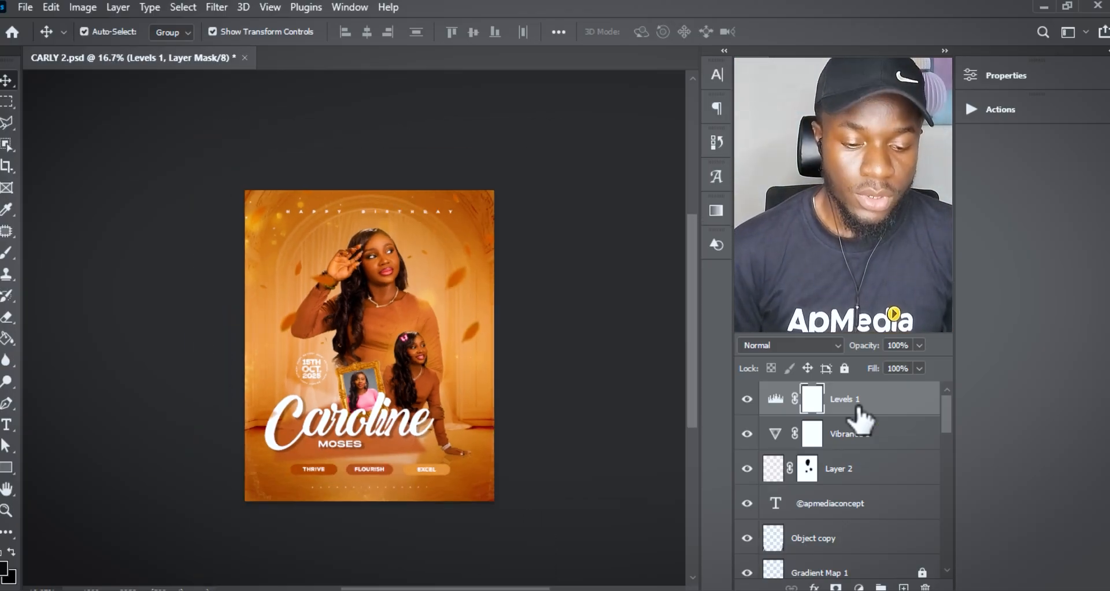